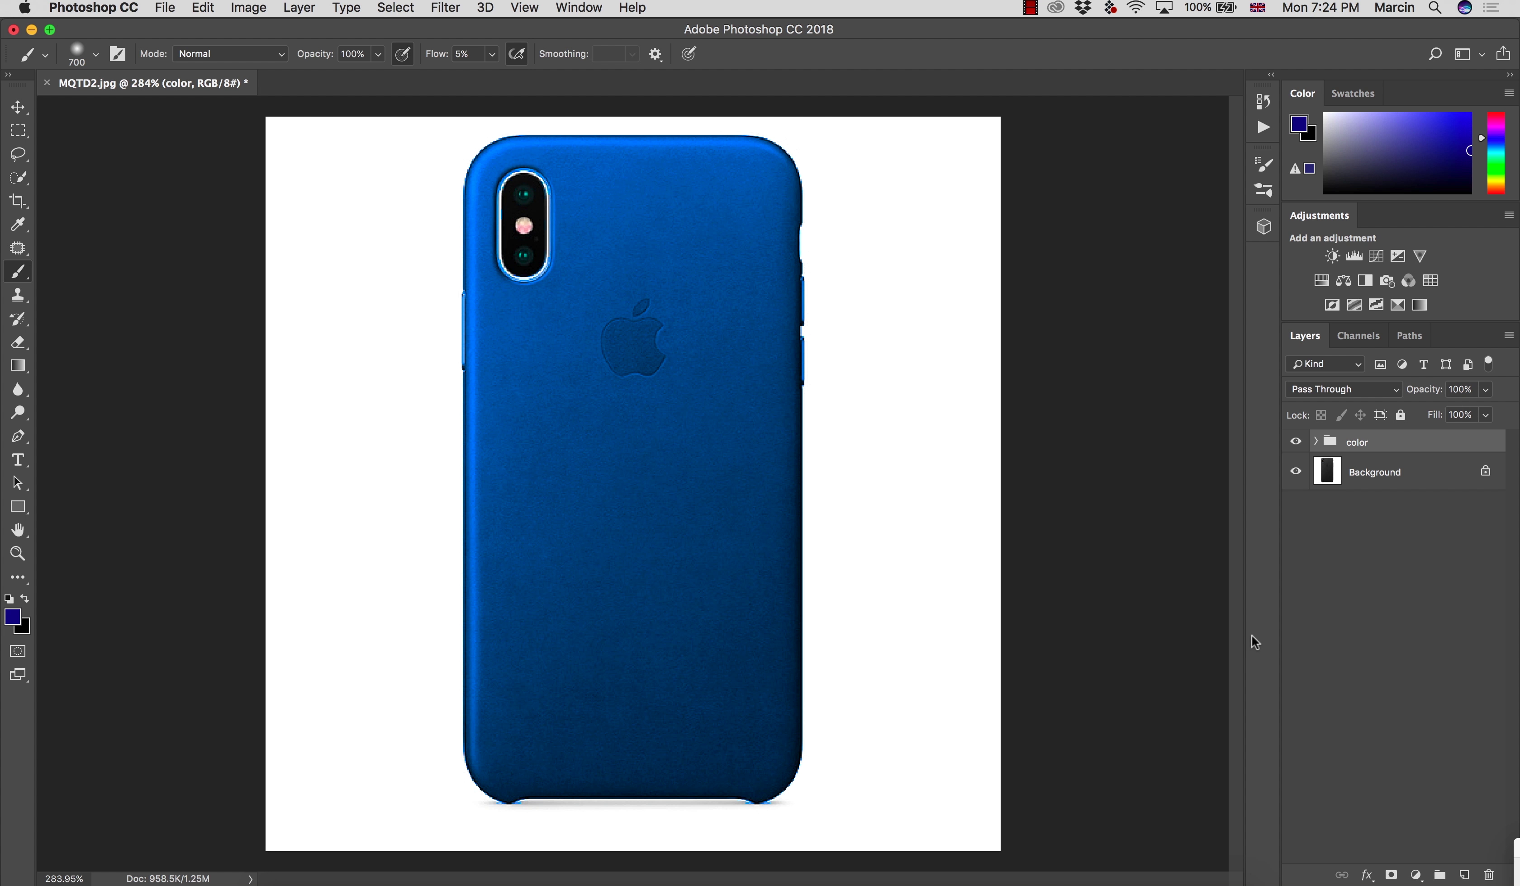
Compare the case with and without the 'color' group, then delete the group
click(1295, 441)
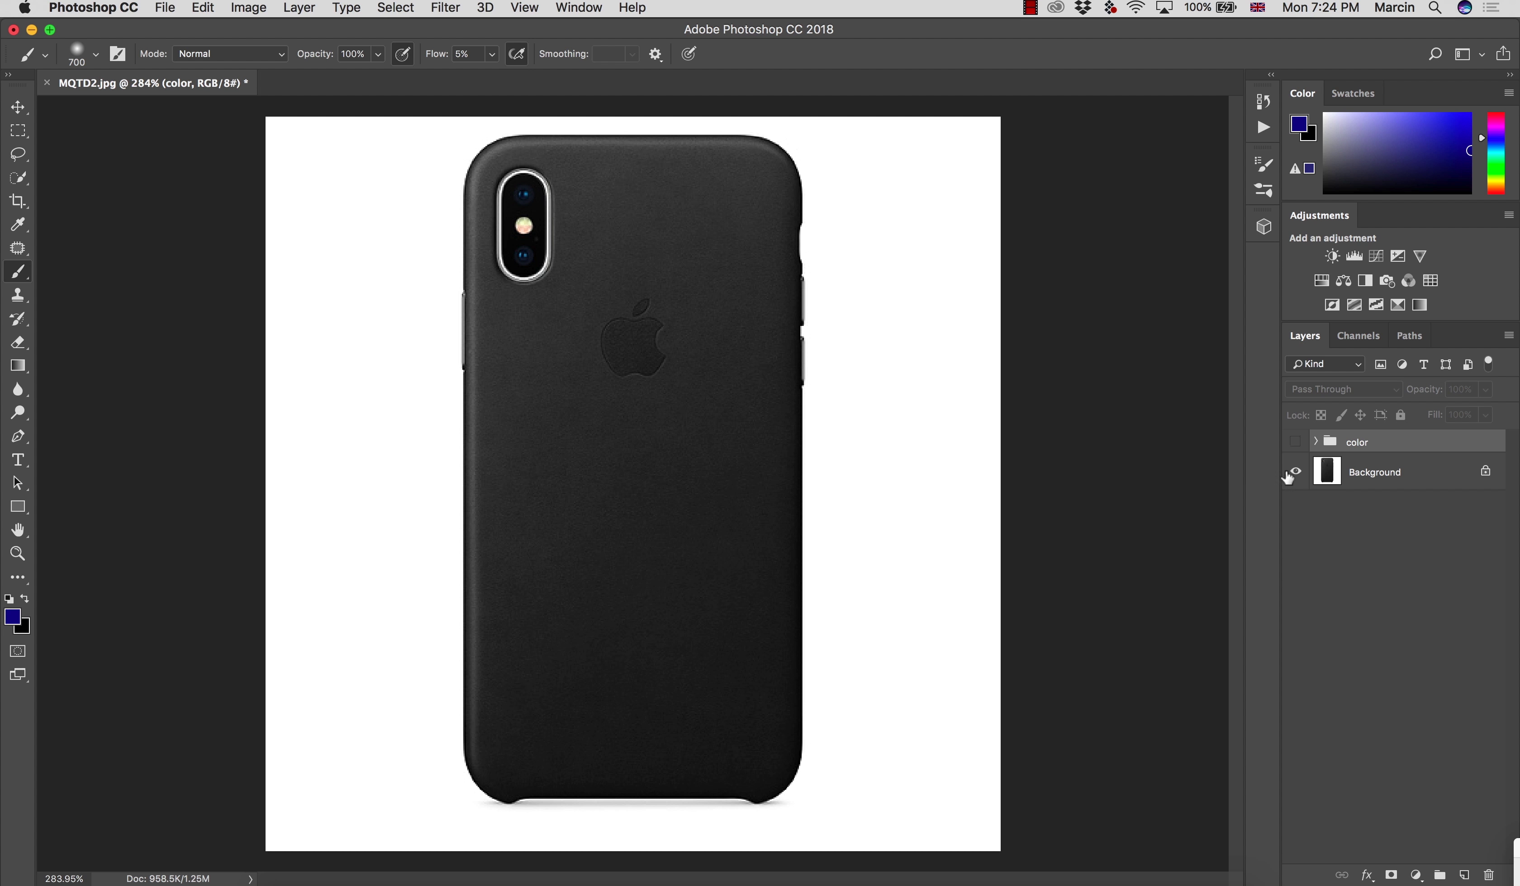
click(1295, 442)
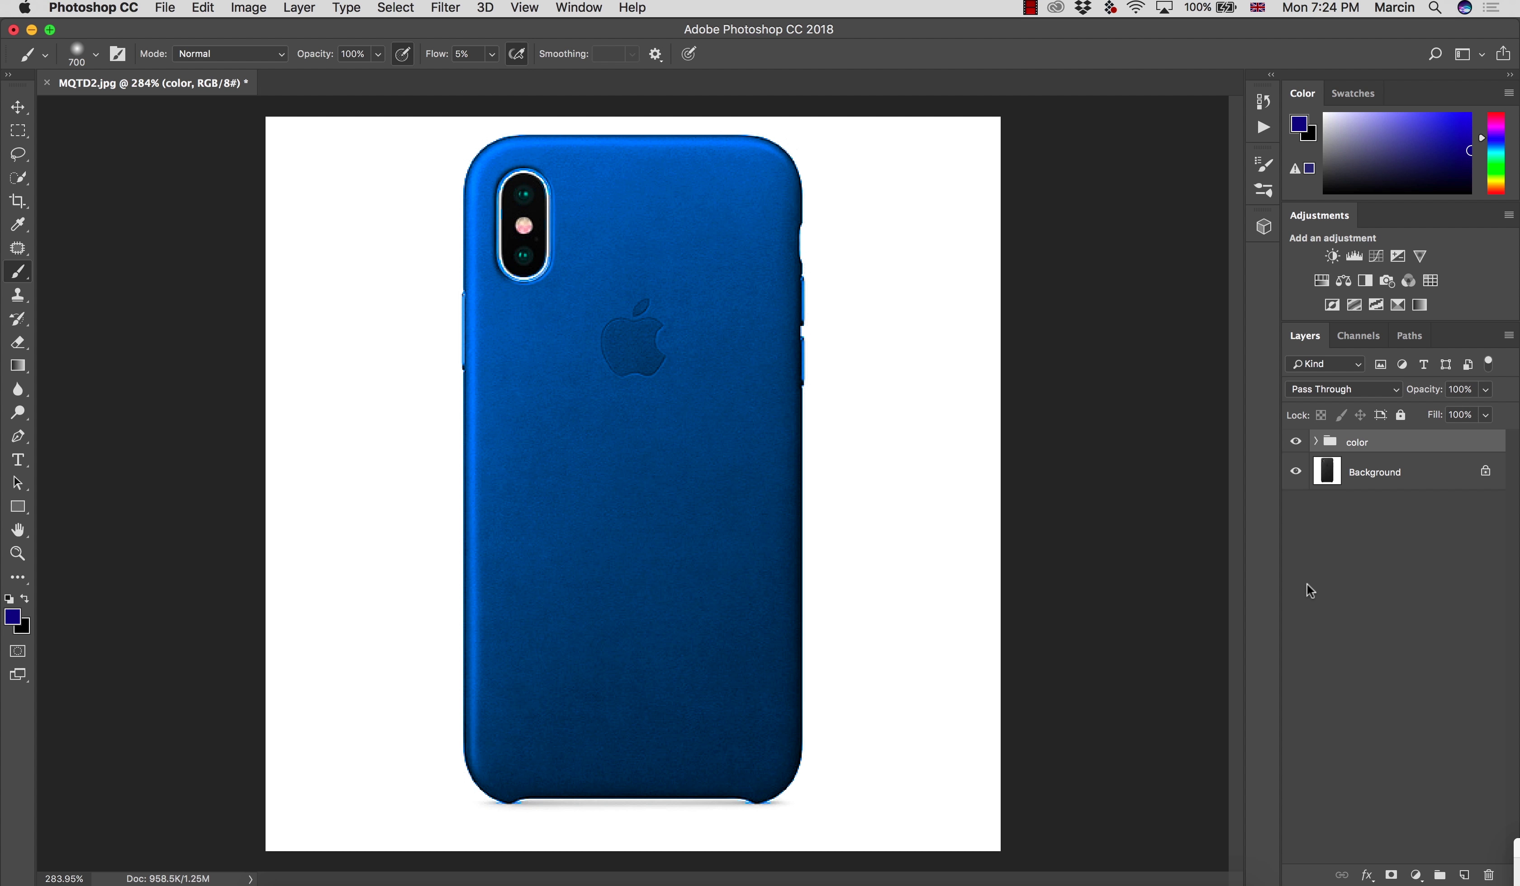
click(1295, 444)
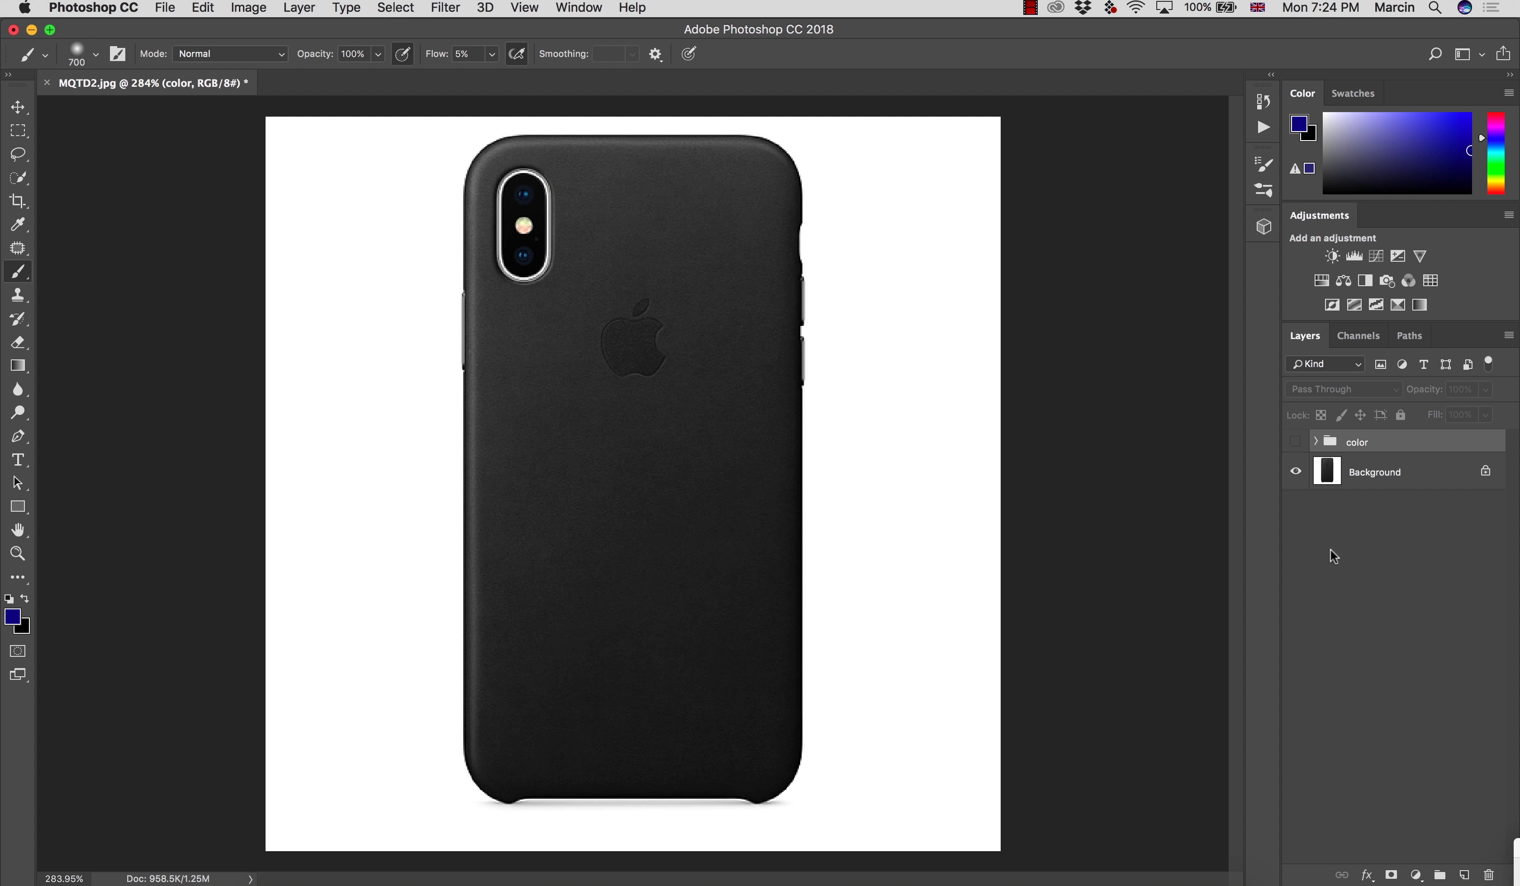
key(Delete)
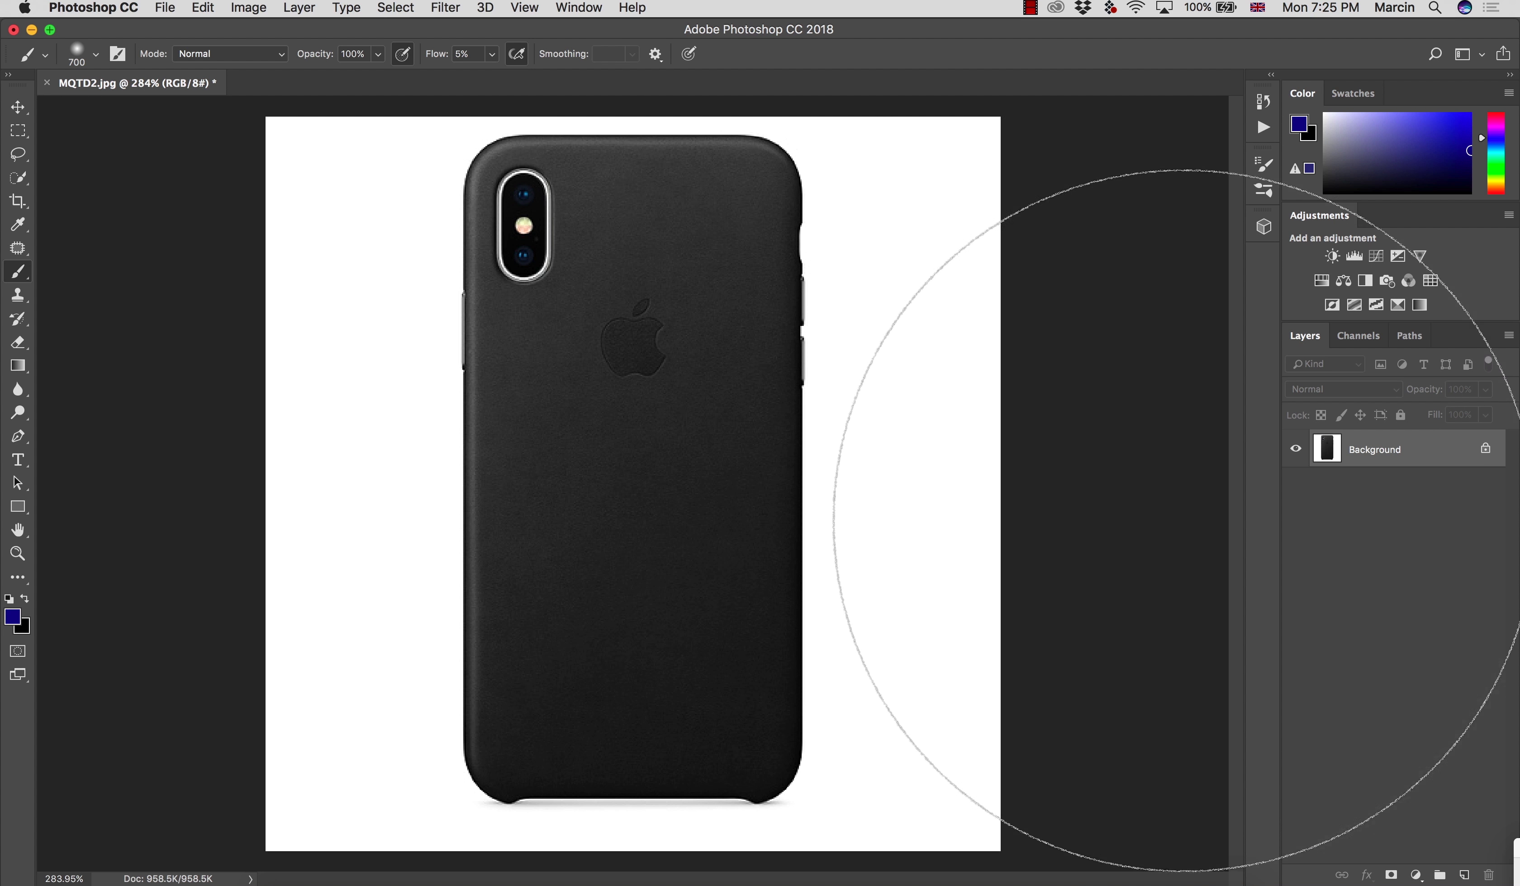
Add a Curves adjustment layer above Background, rename it '1', and target its mask
click(17, 110)
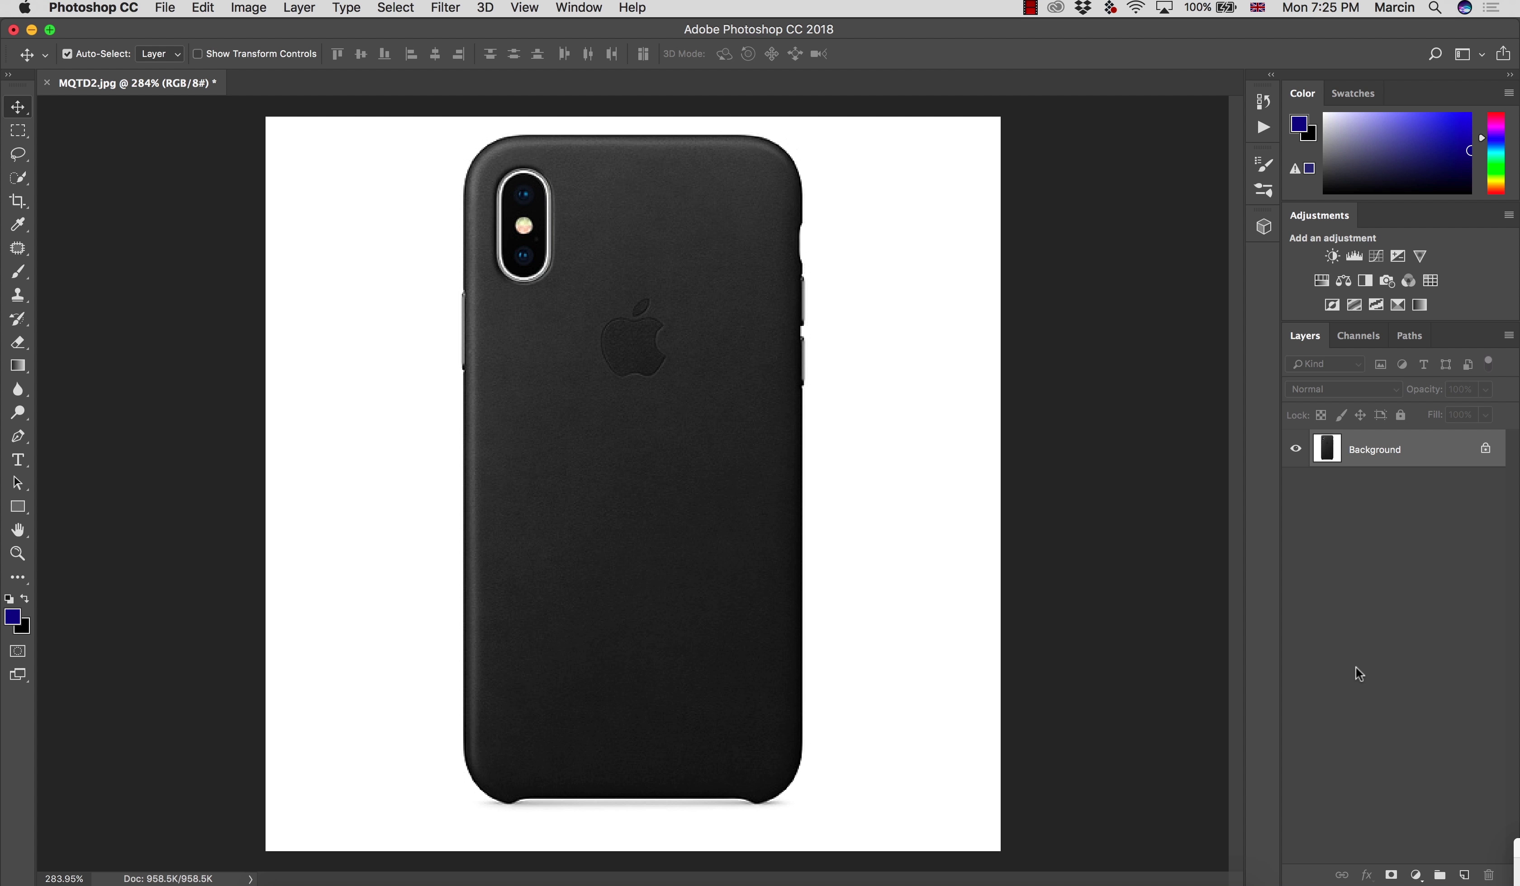
click(1414, 877)
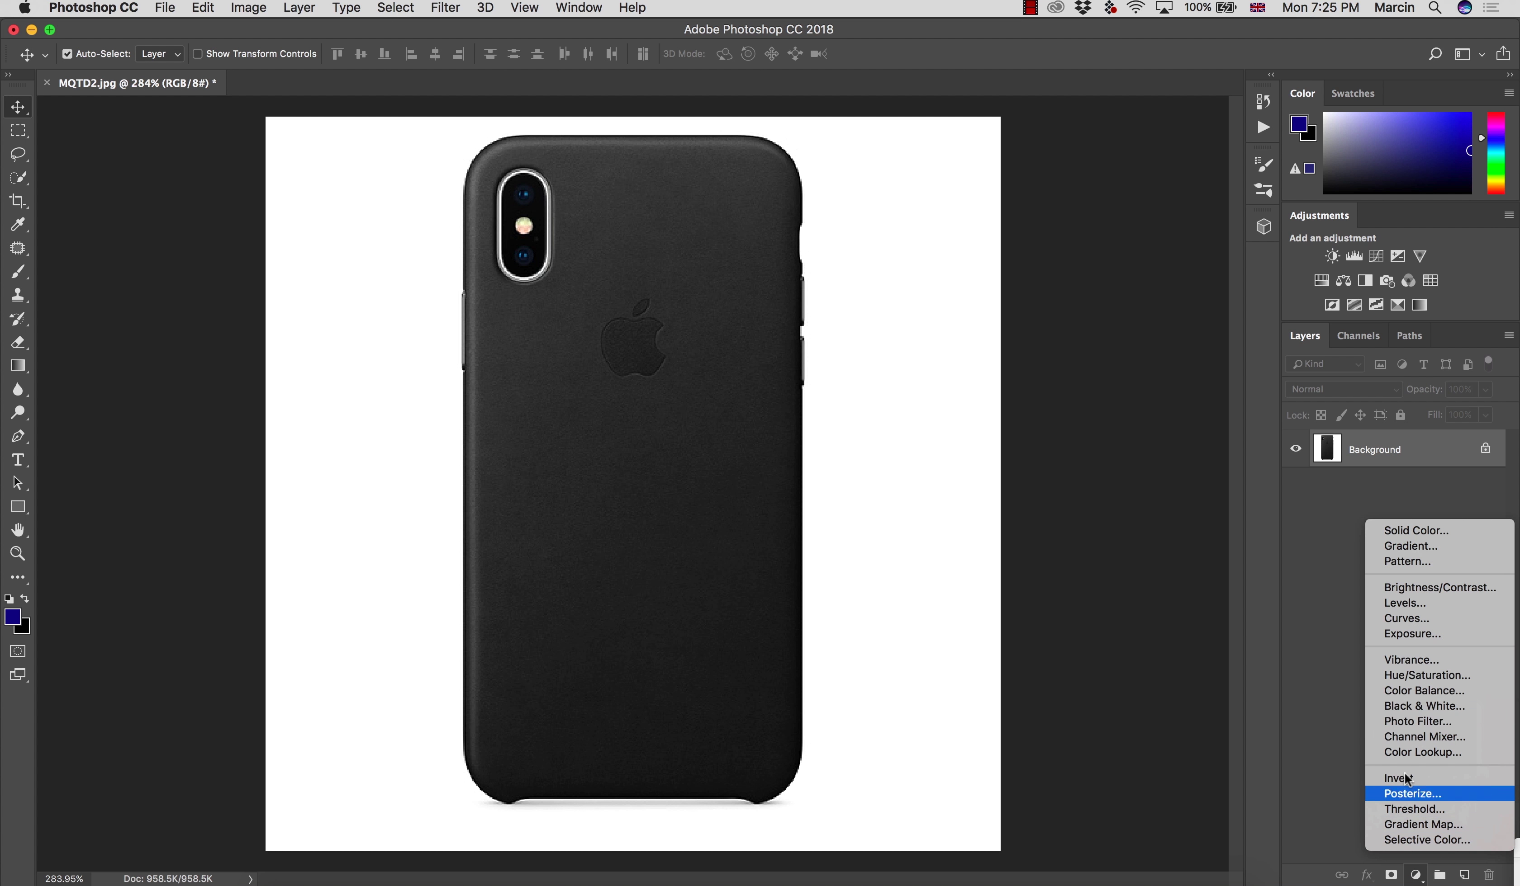
click(1405, 552)
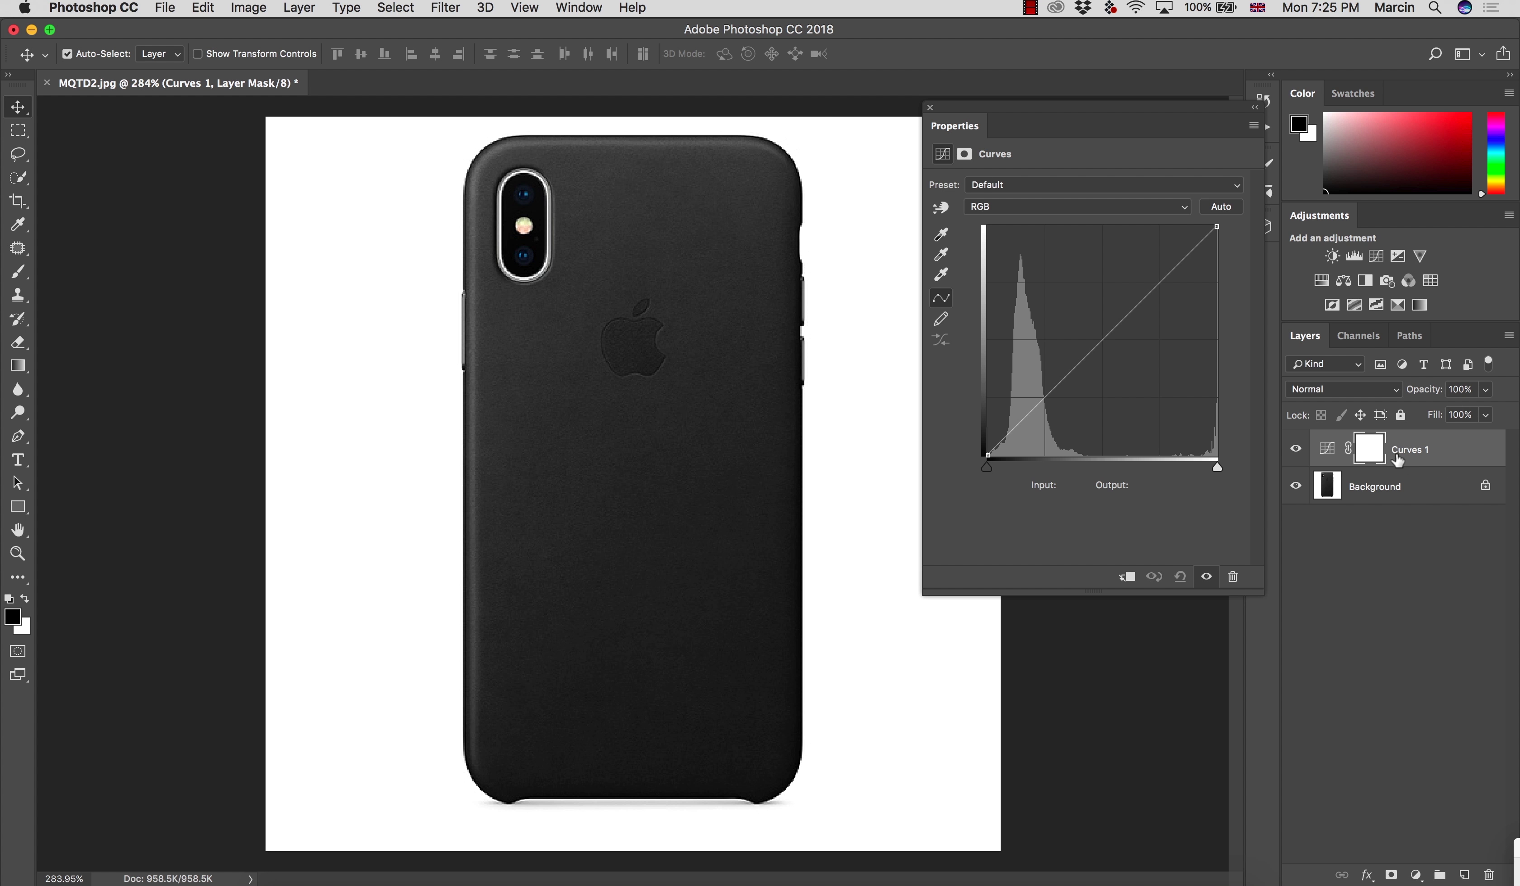
double_click(1404, 454)
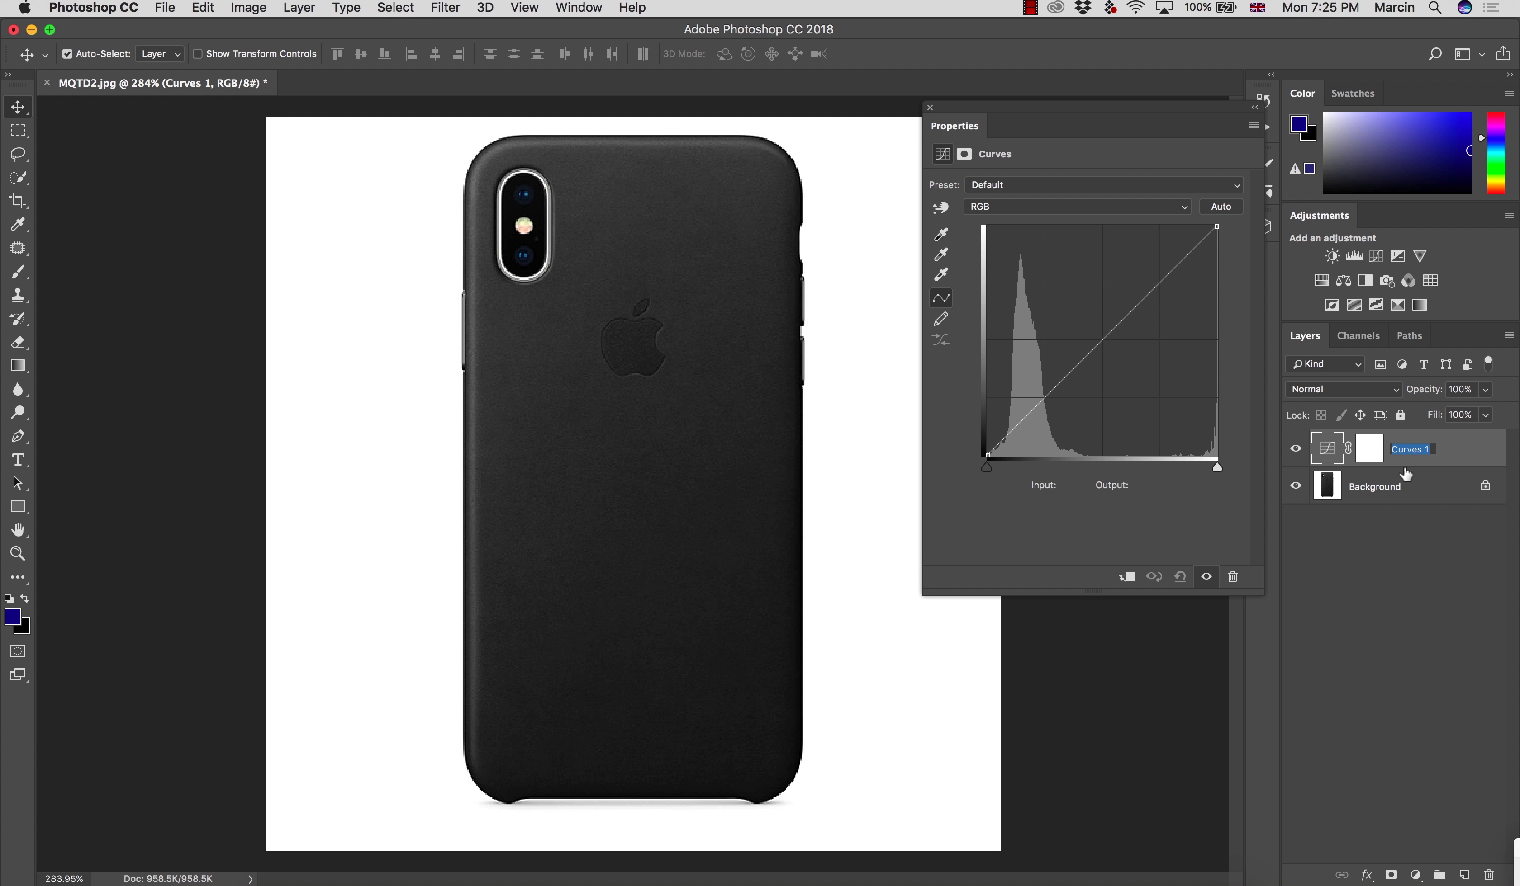
text(1)
key(Return)
click(1370, 452)
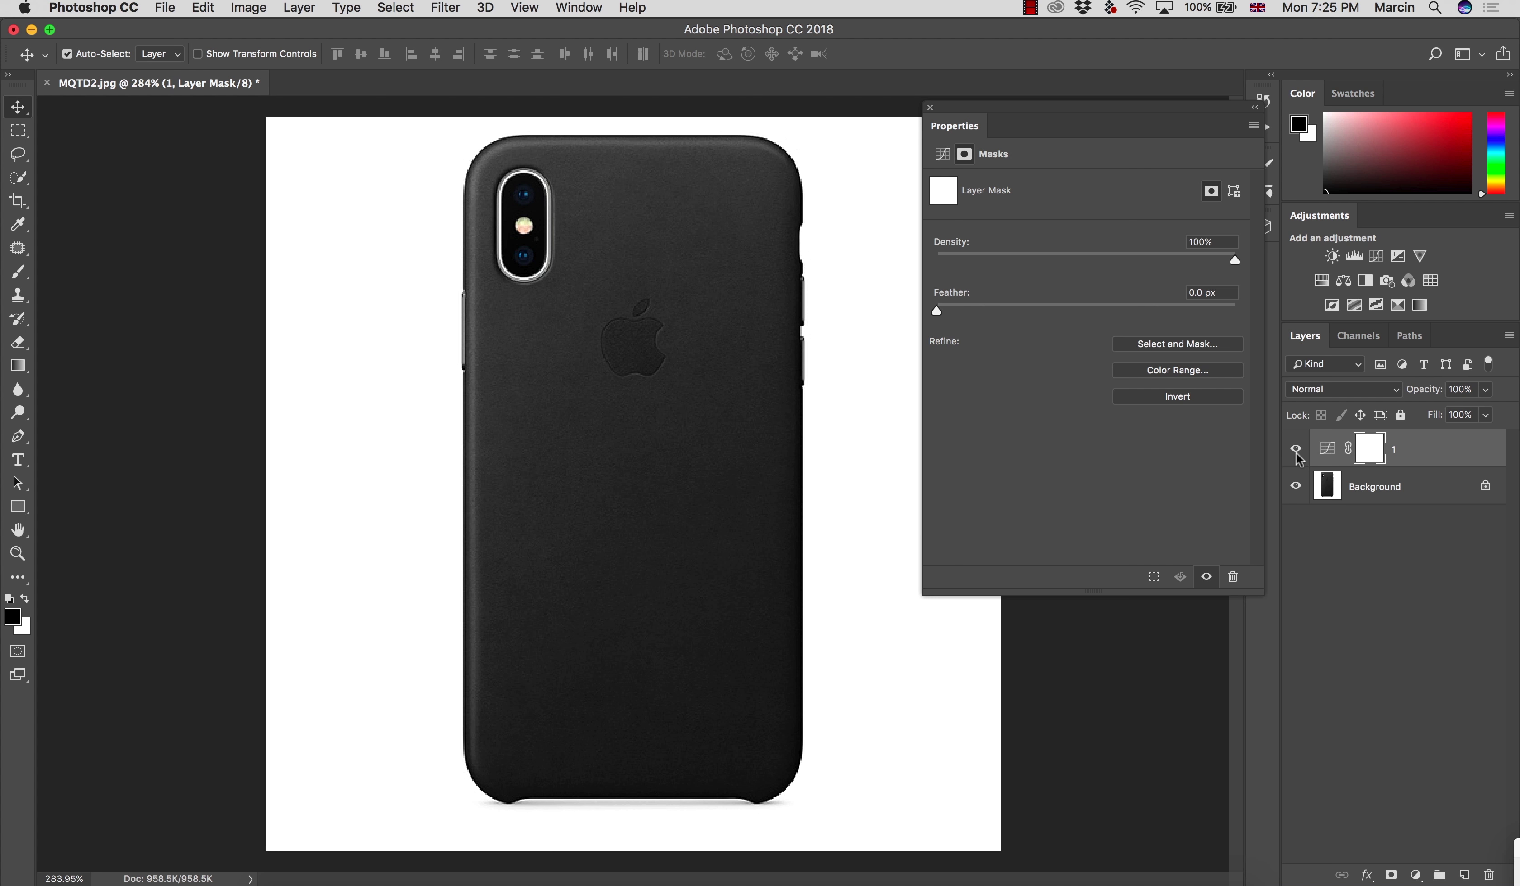
Mask layer 1 to the case with Color Range, sampling several case spots at Fuzziness 104
click(396, 7)
click(409, 190)
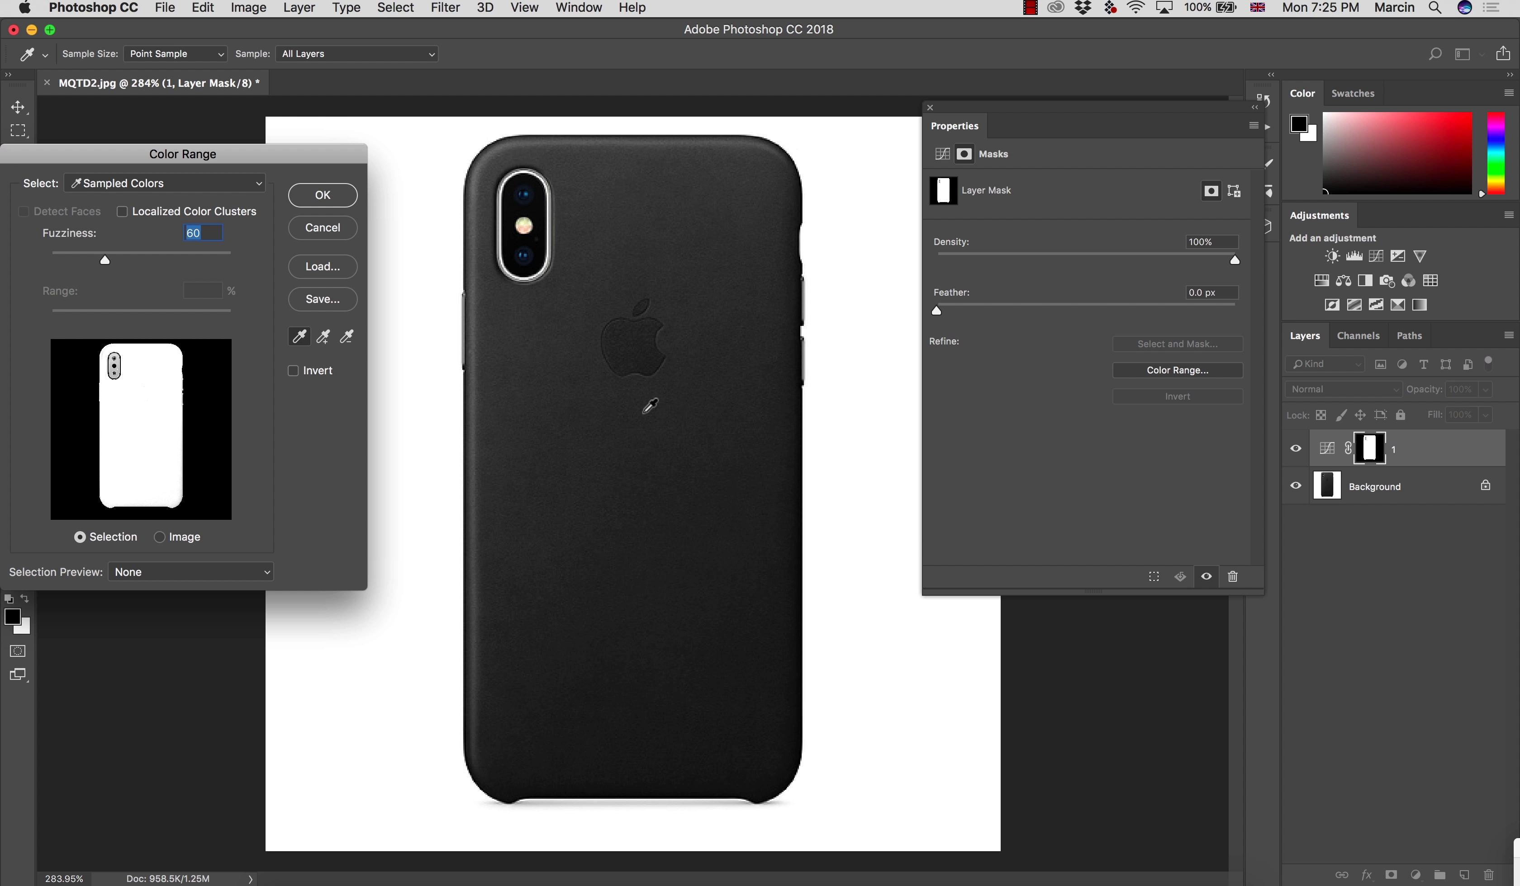
click(299, 337)
click(299, 337)
click(617, 719)
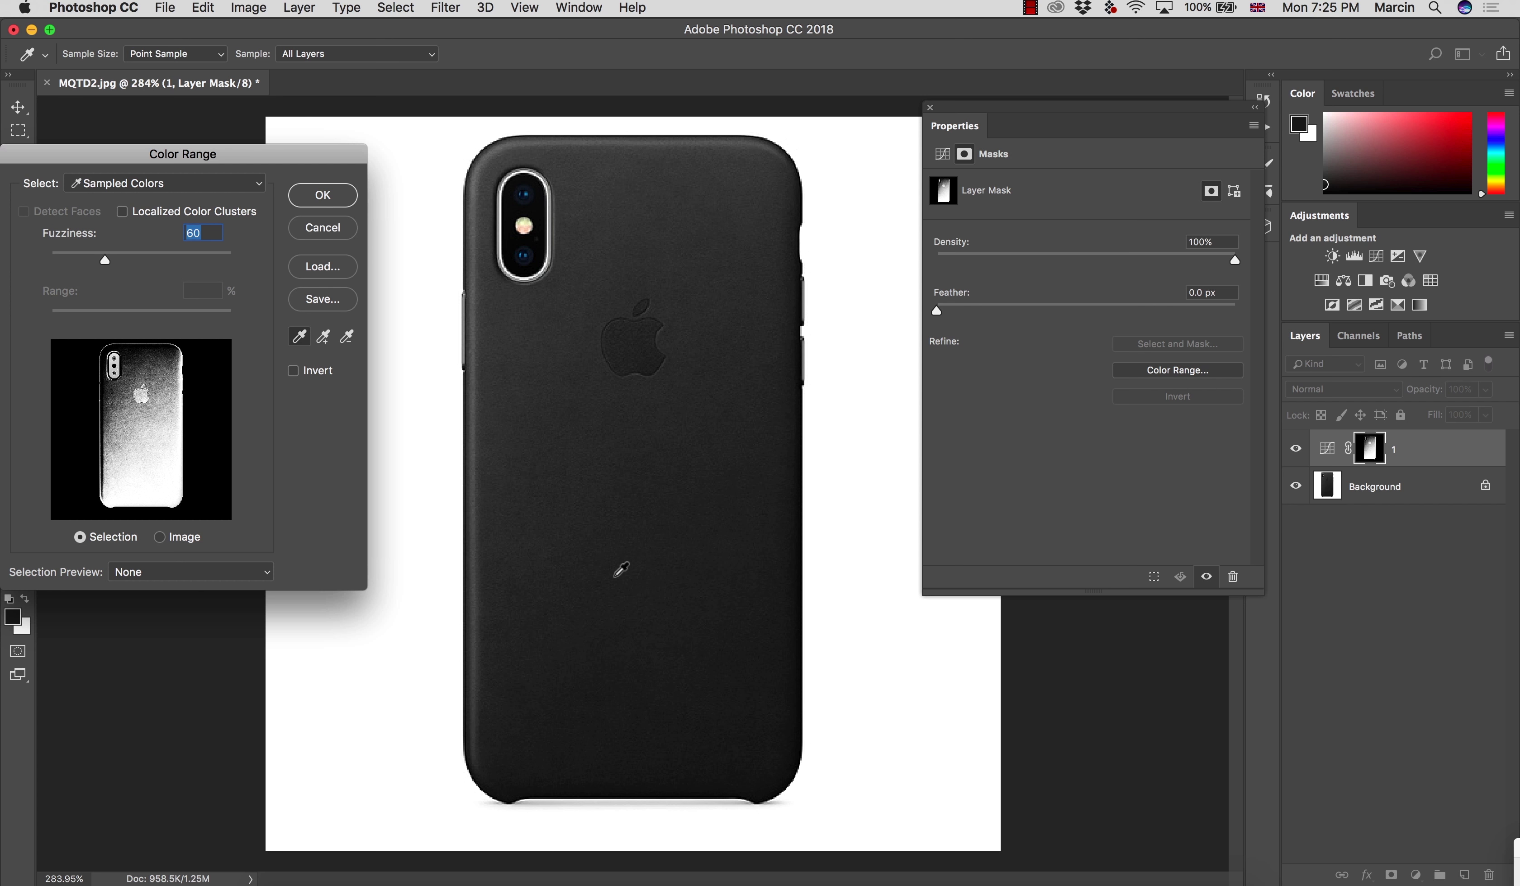
click(324, 337)
click(550, 458)
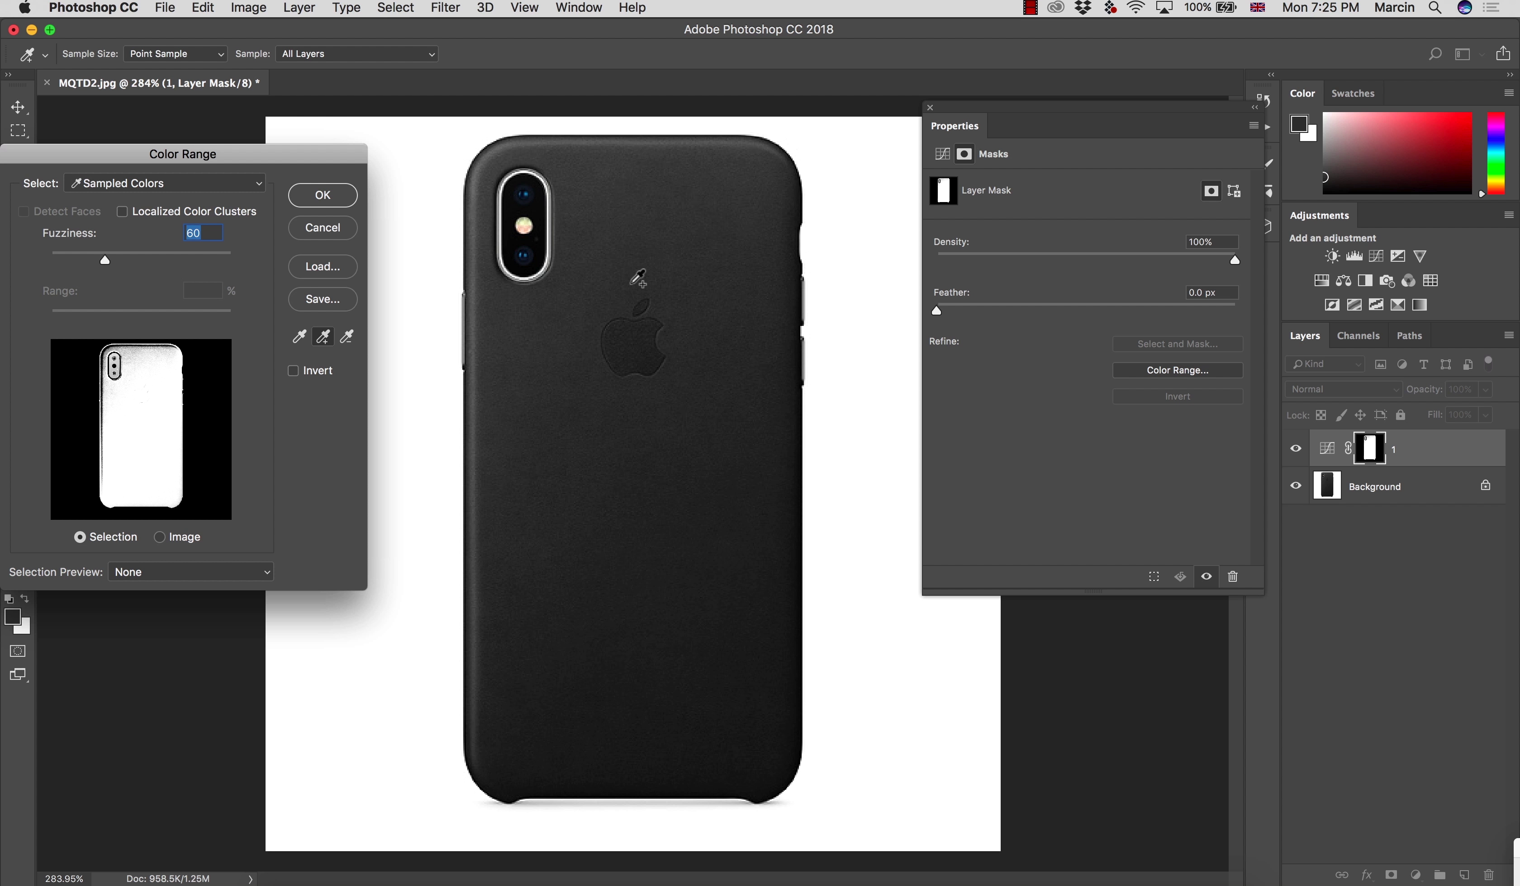
click(635, 336)
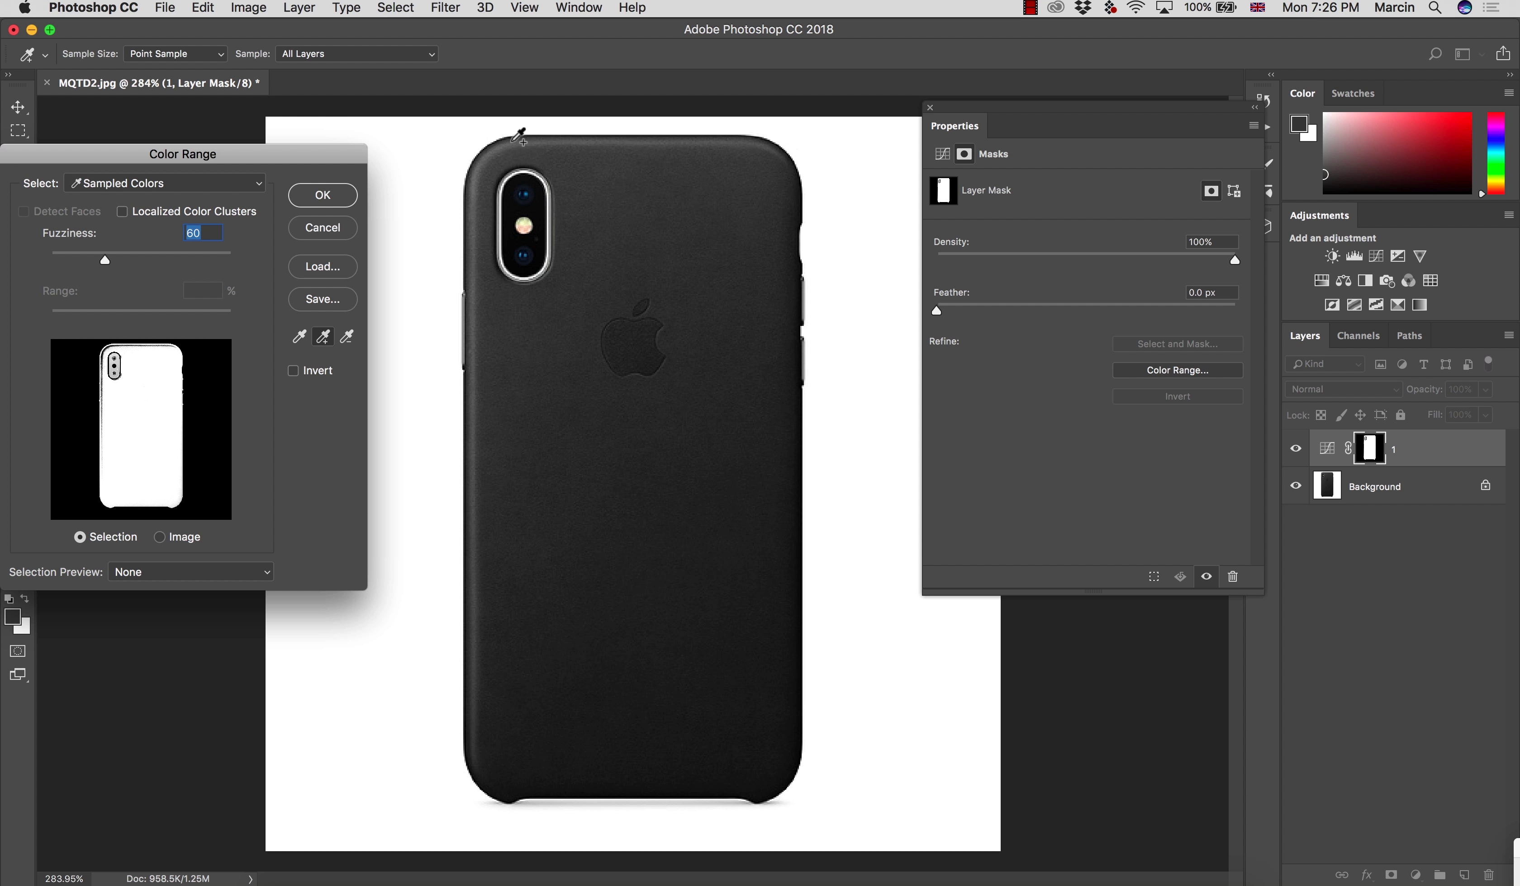
click(519, 139)
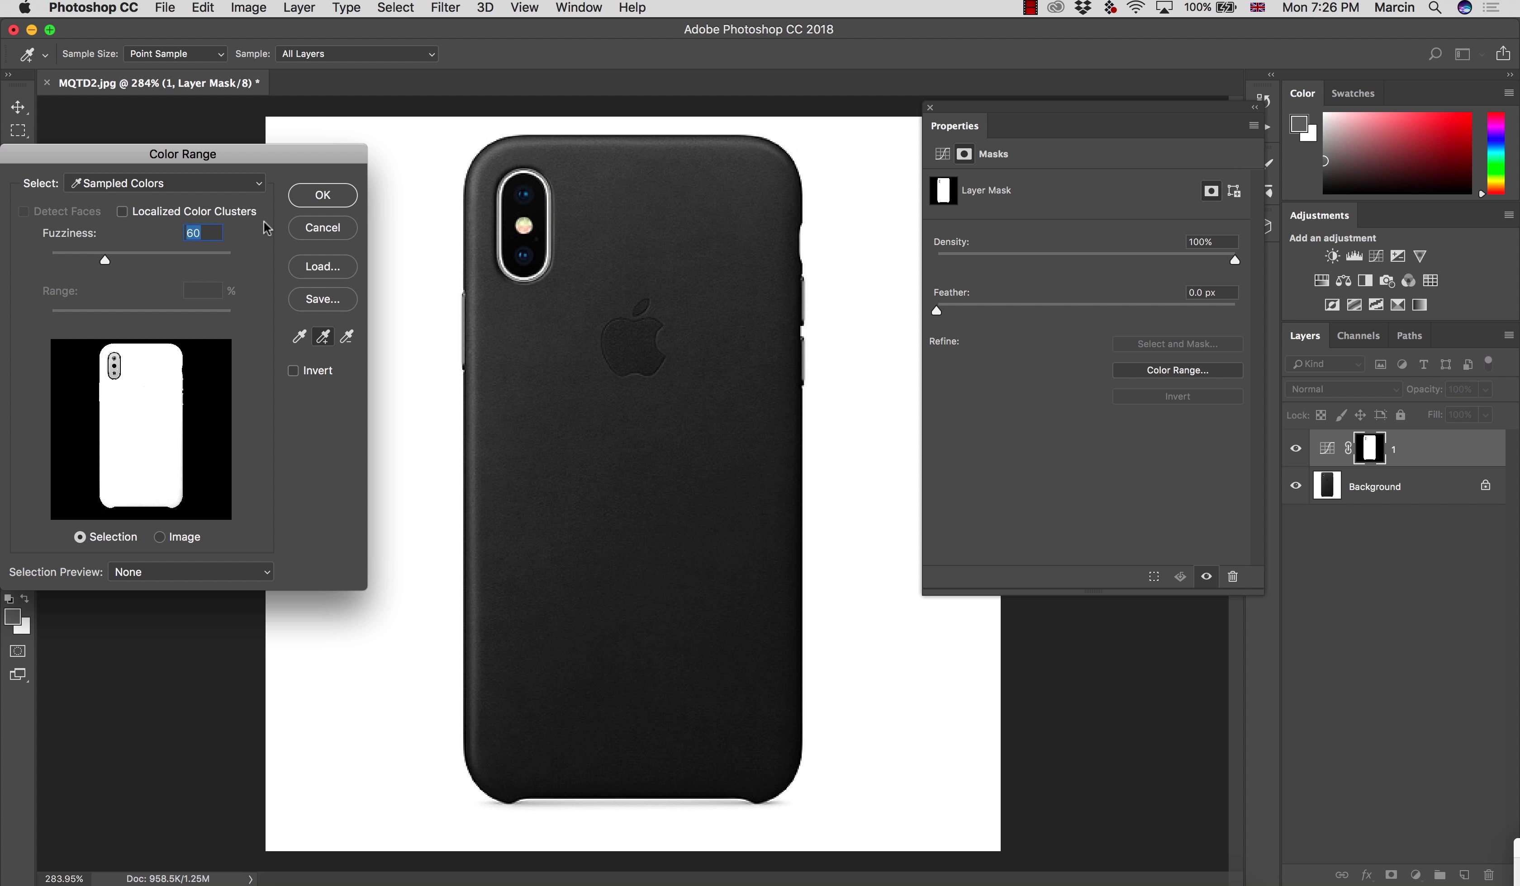
drag(103, 258, 147, 263)
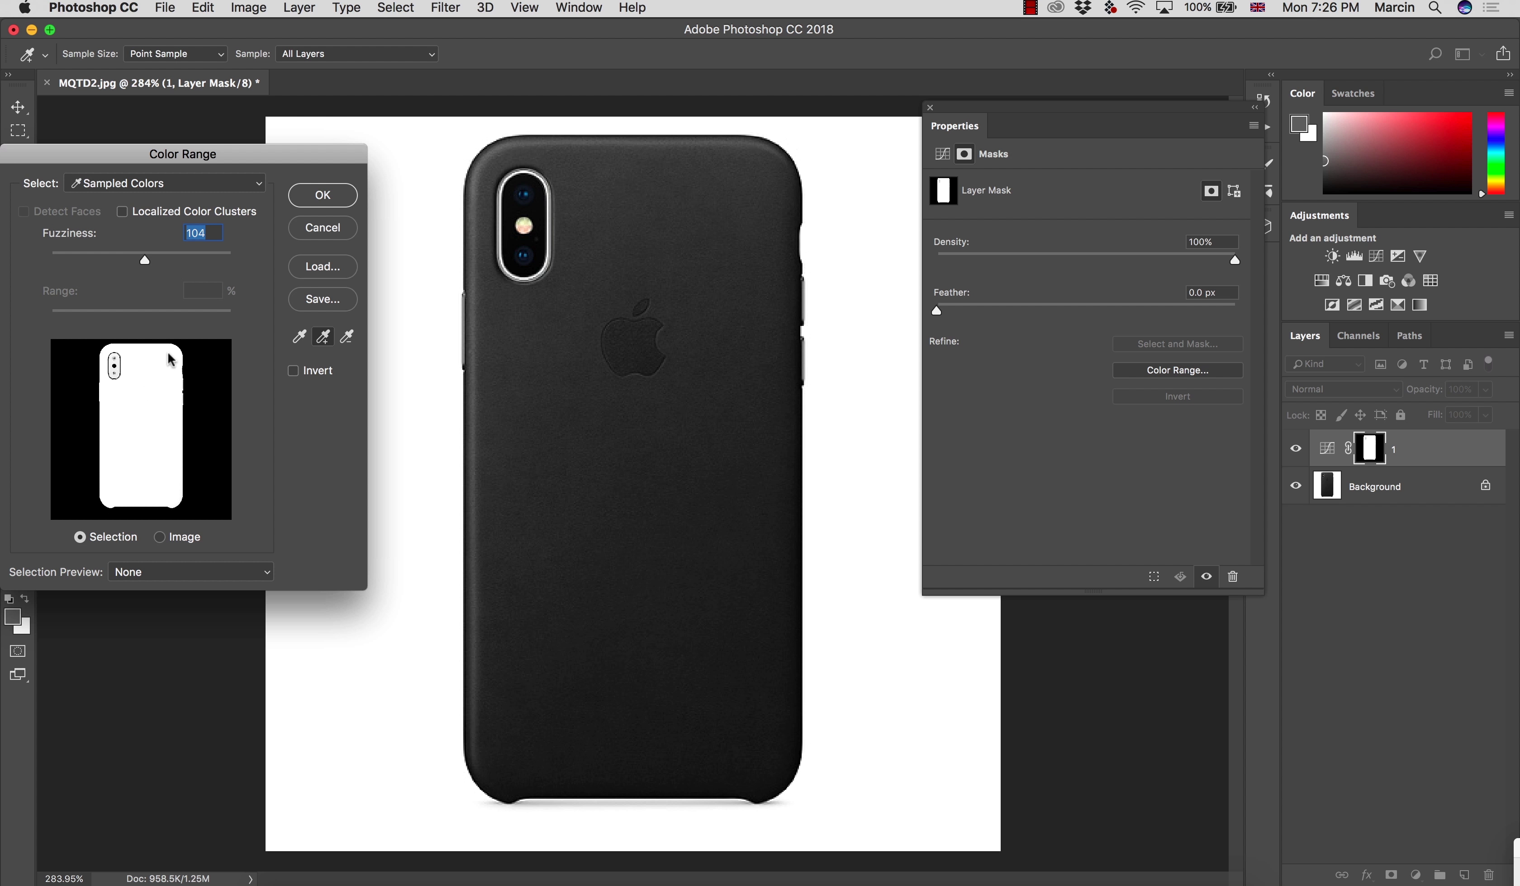
click(323, 196)
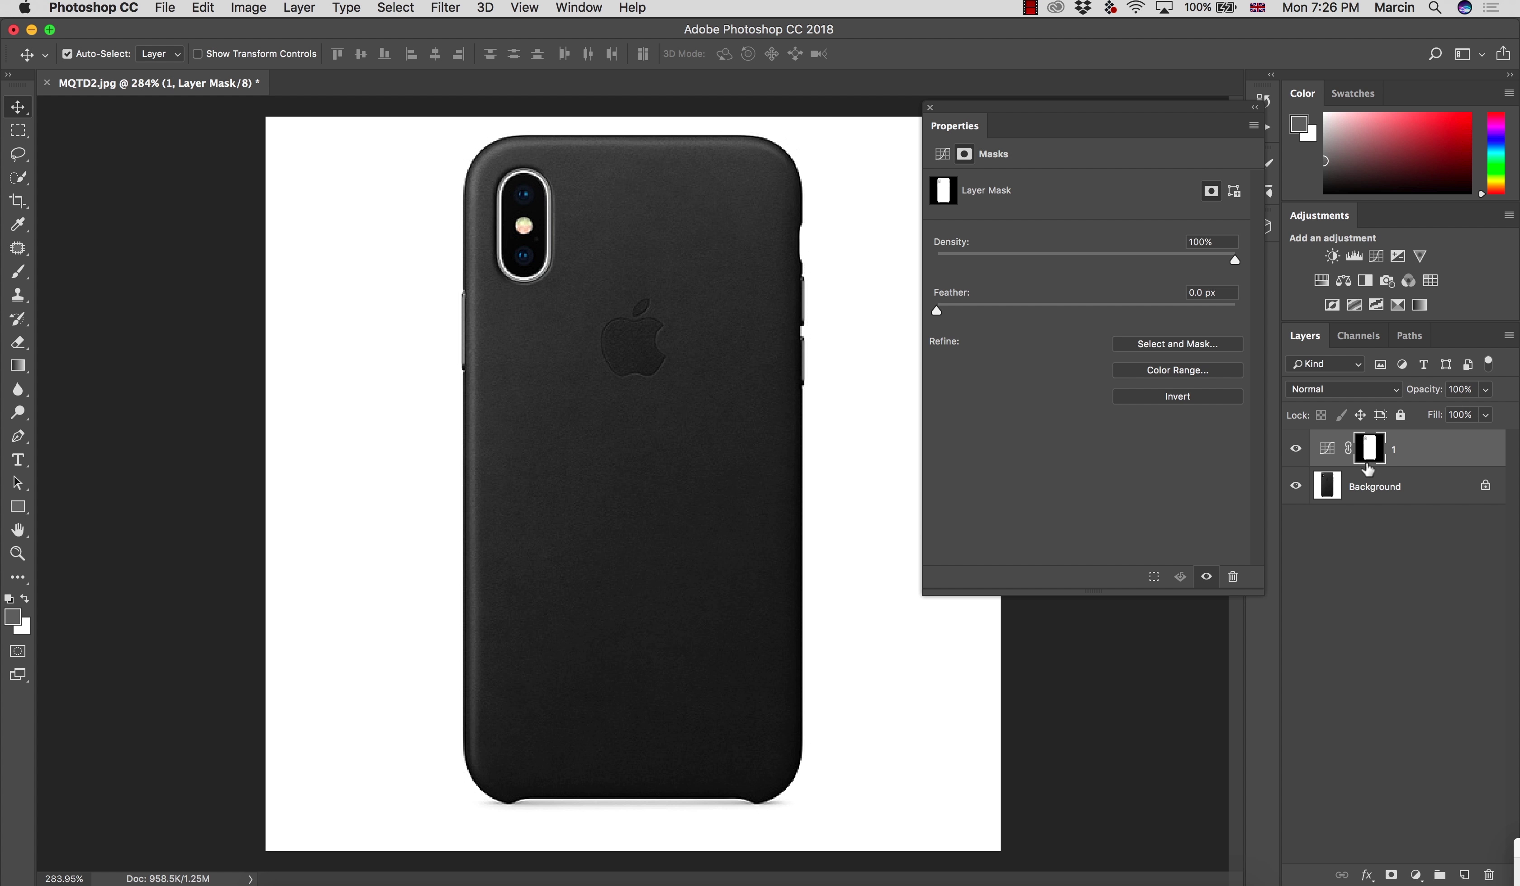
View layer 1's mask alone, then return to the image and show its Curves settings
alt+click(1370, 453)
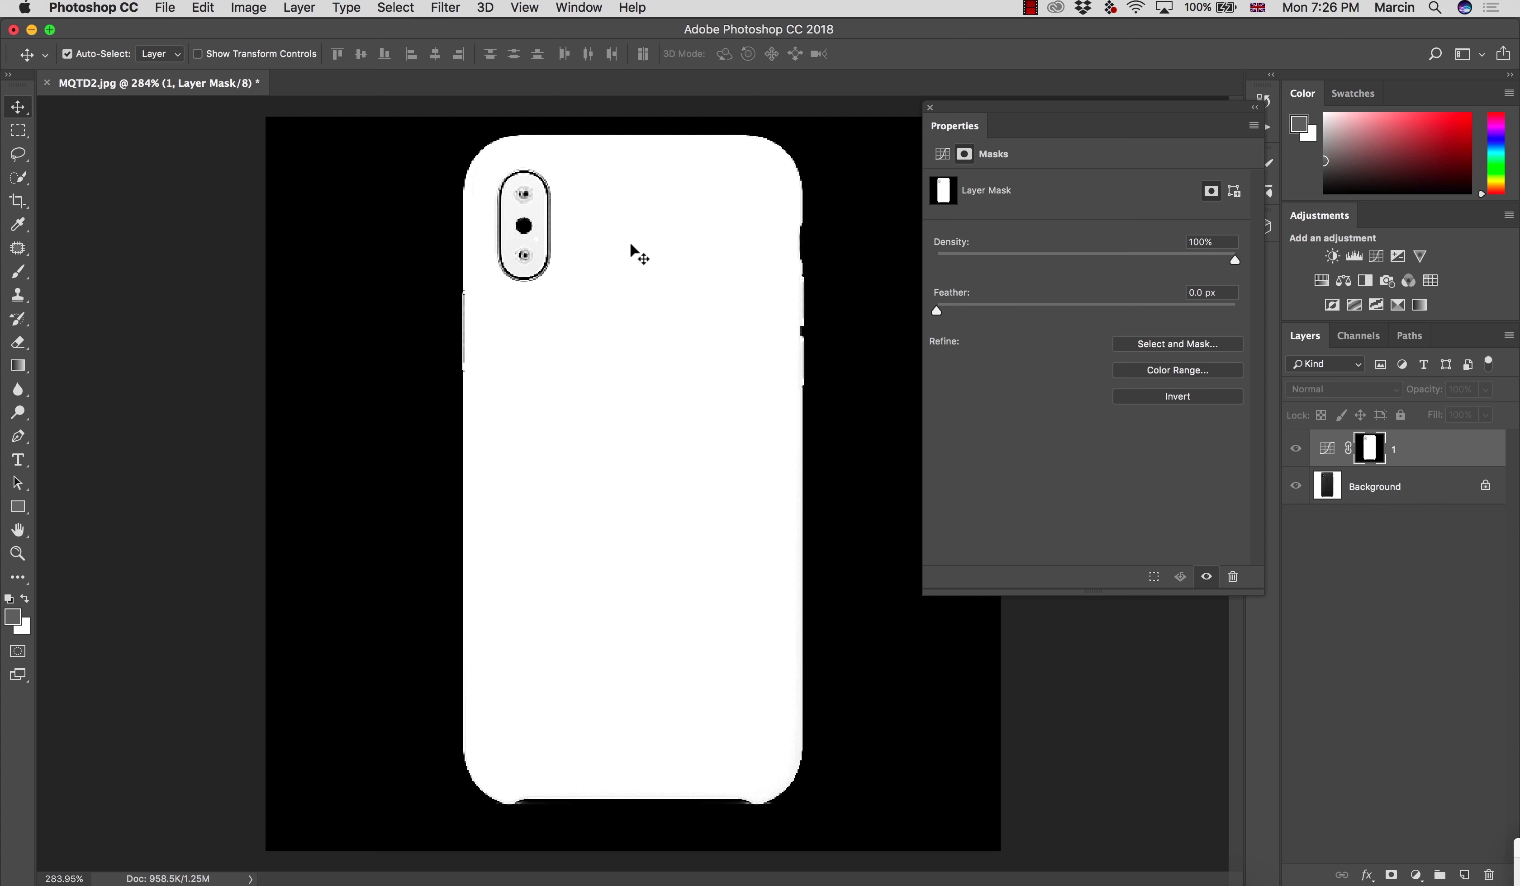
key(b)
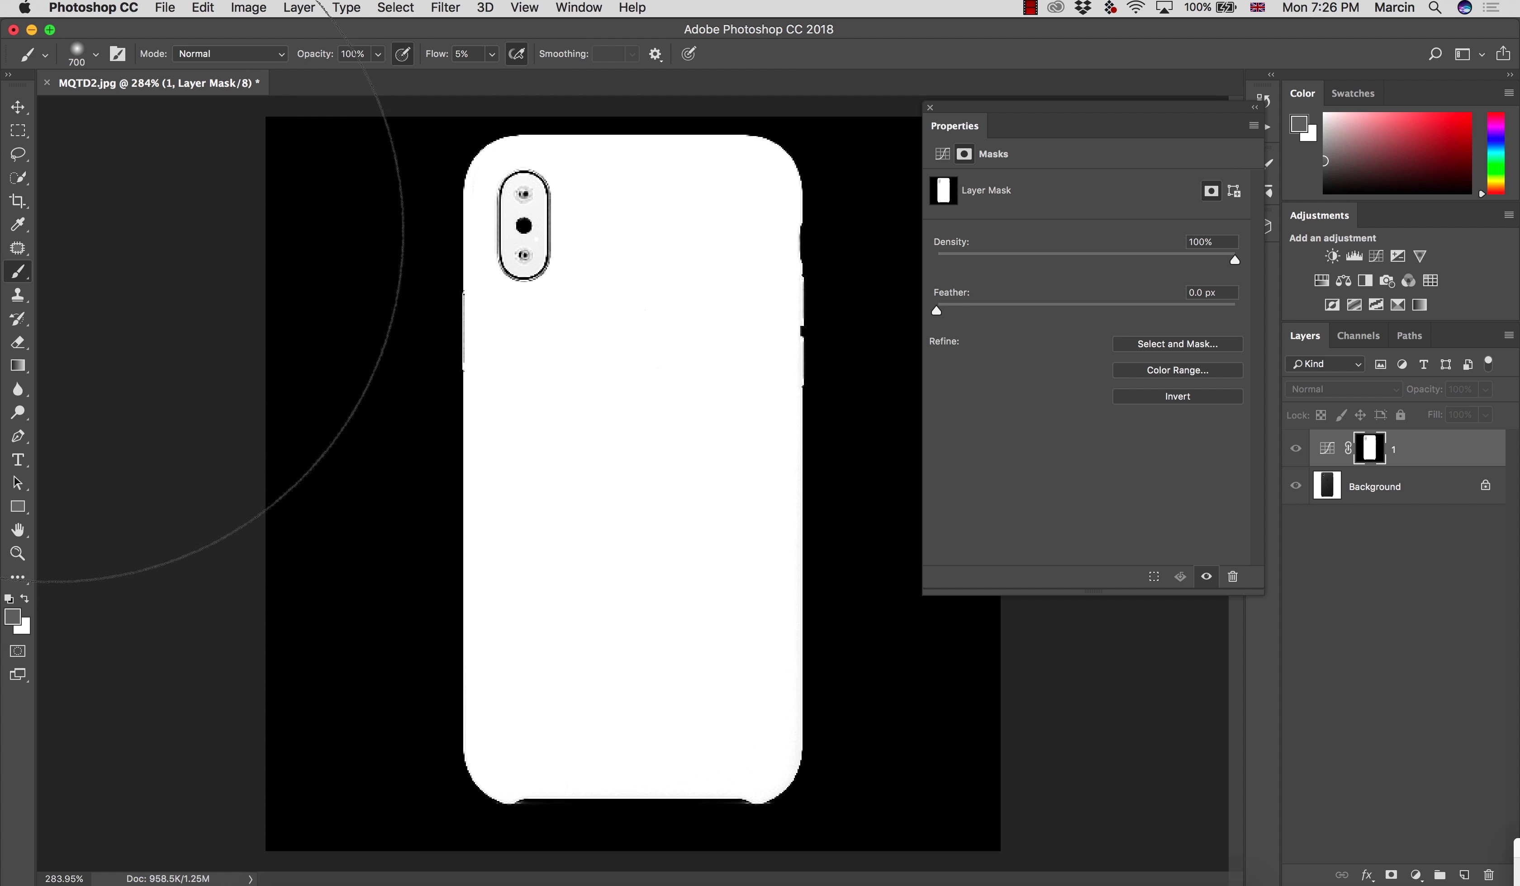
click(17, 108)
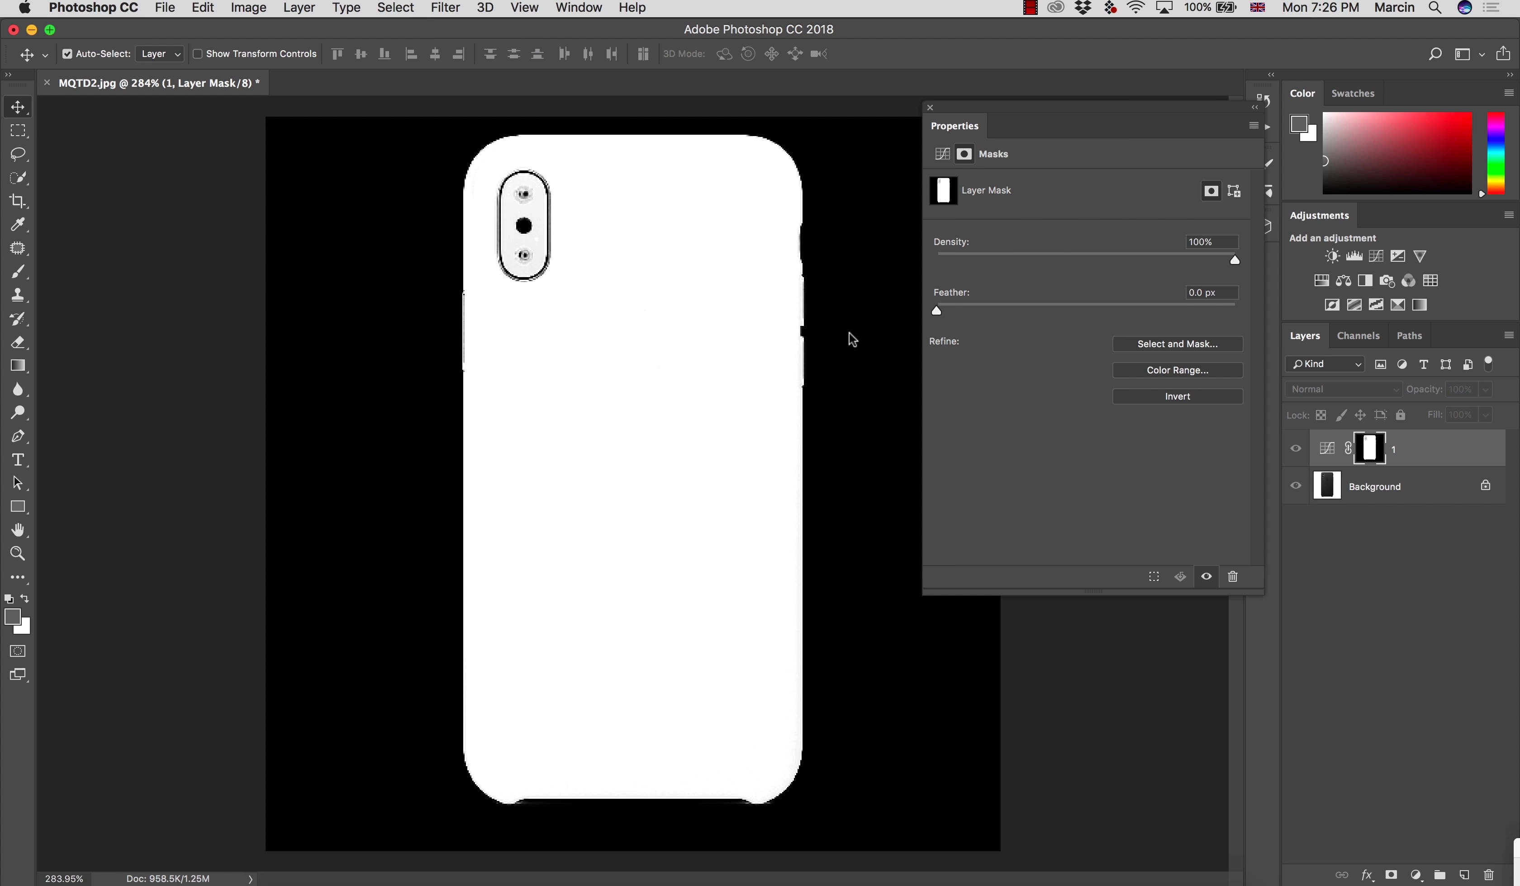
alt+click(1376, 455)
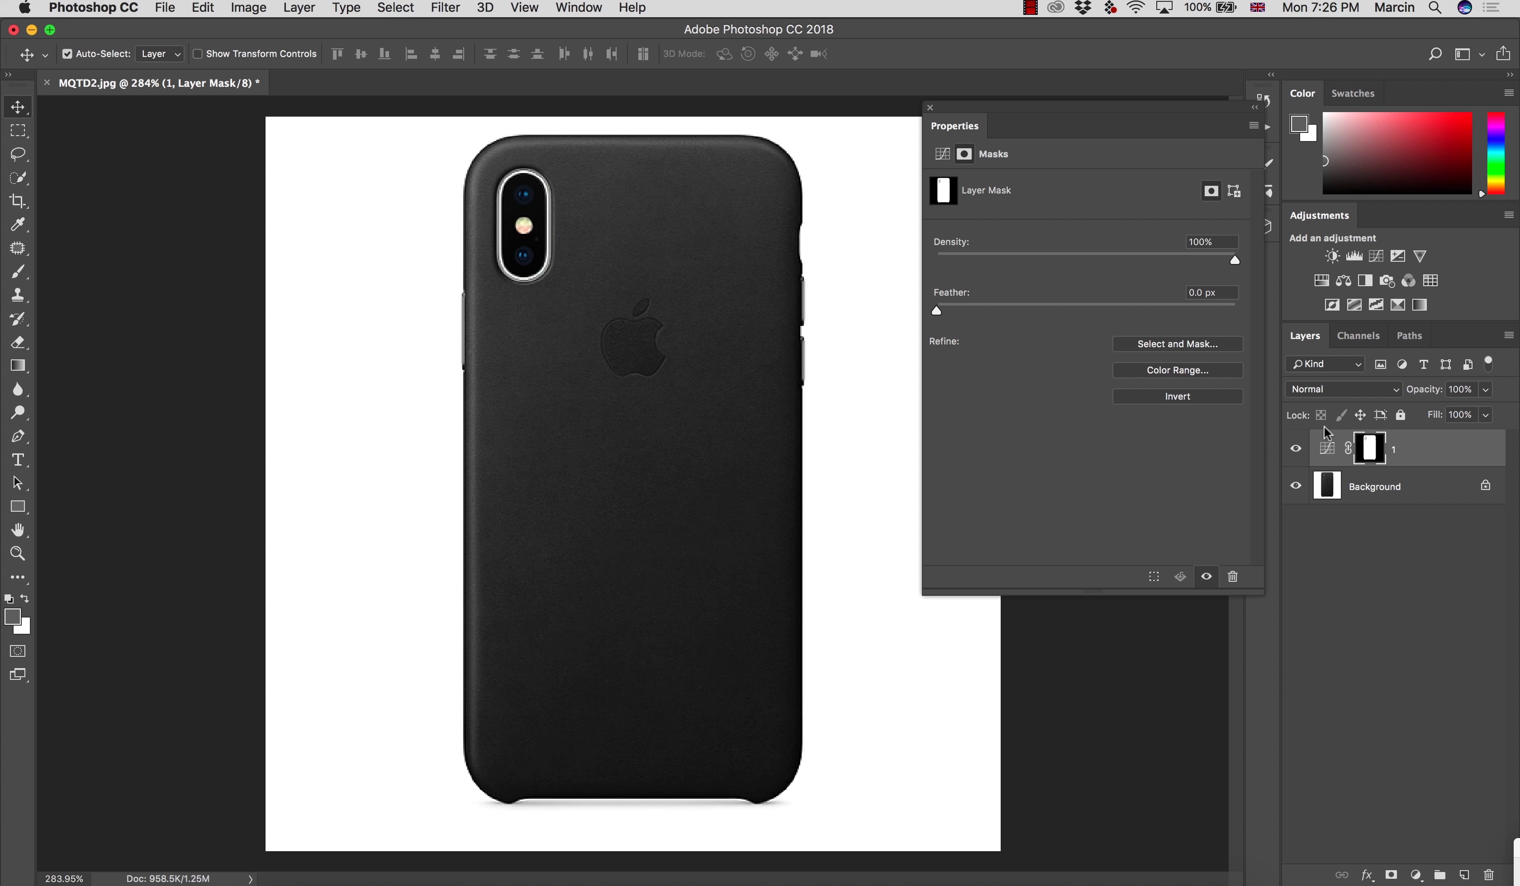
click(1329, 450)
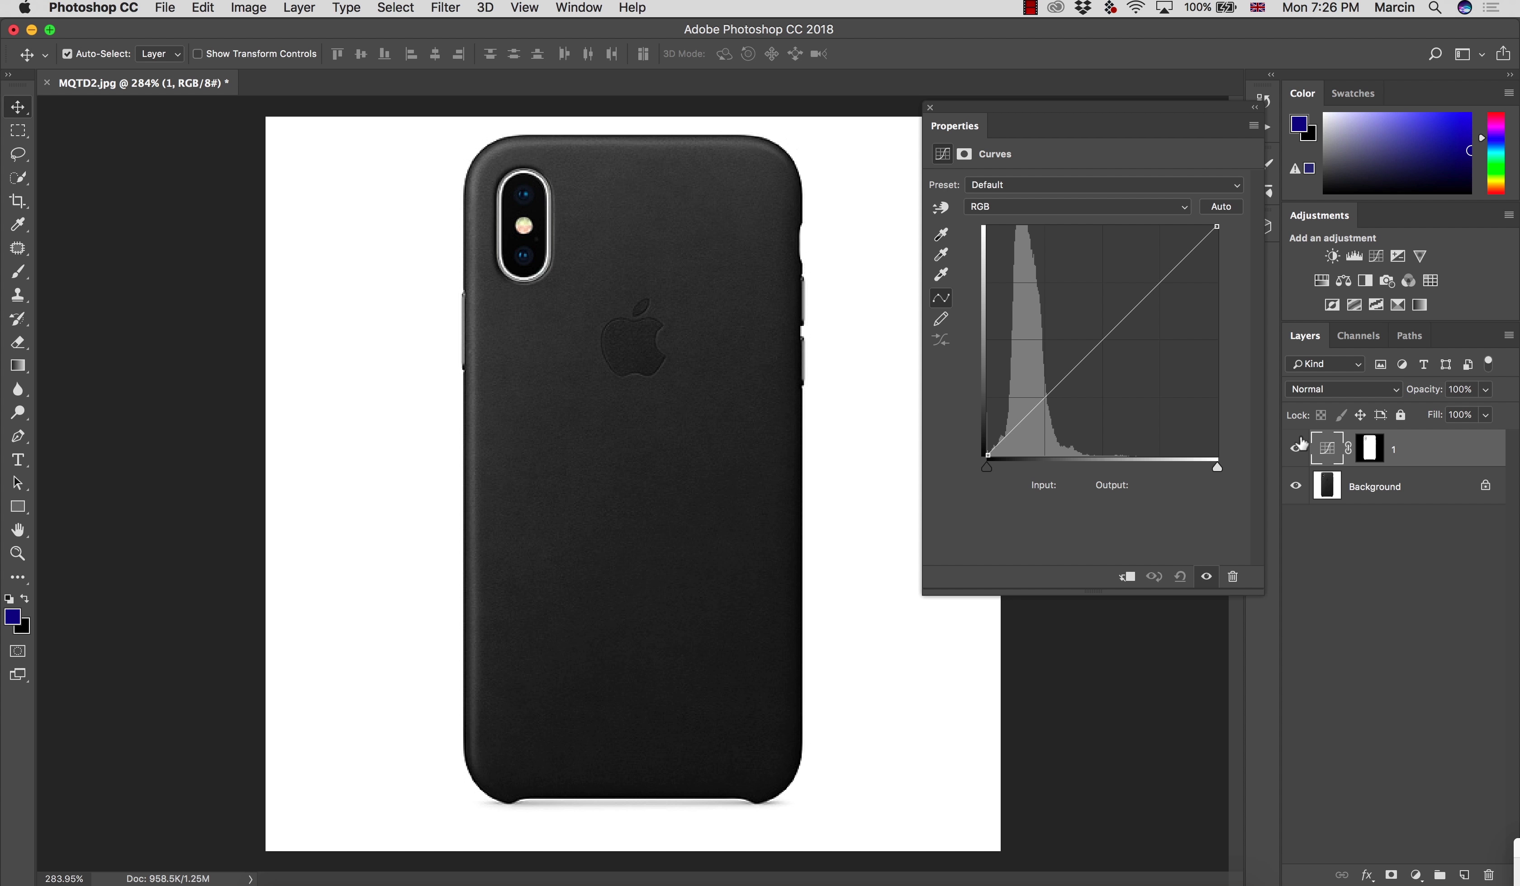
Lift the RGB curve to about input 154, output 214, lightening the case to dark grey
drag(1132, 311, 1128, 259)
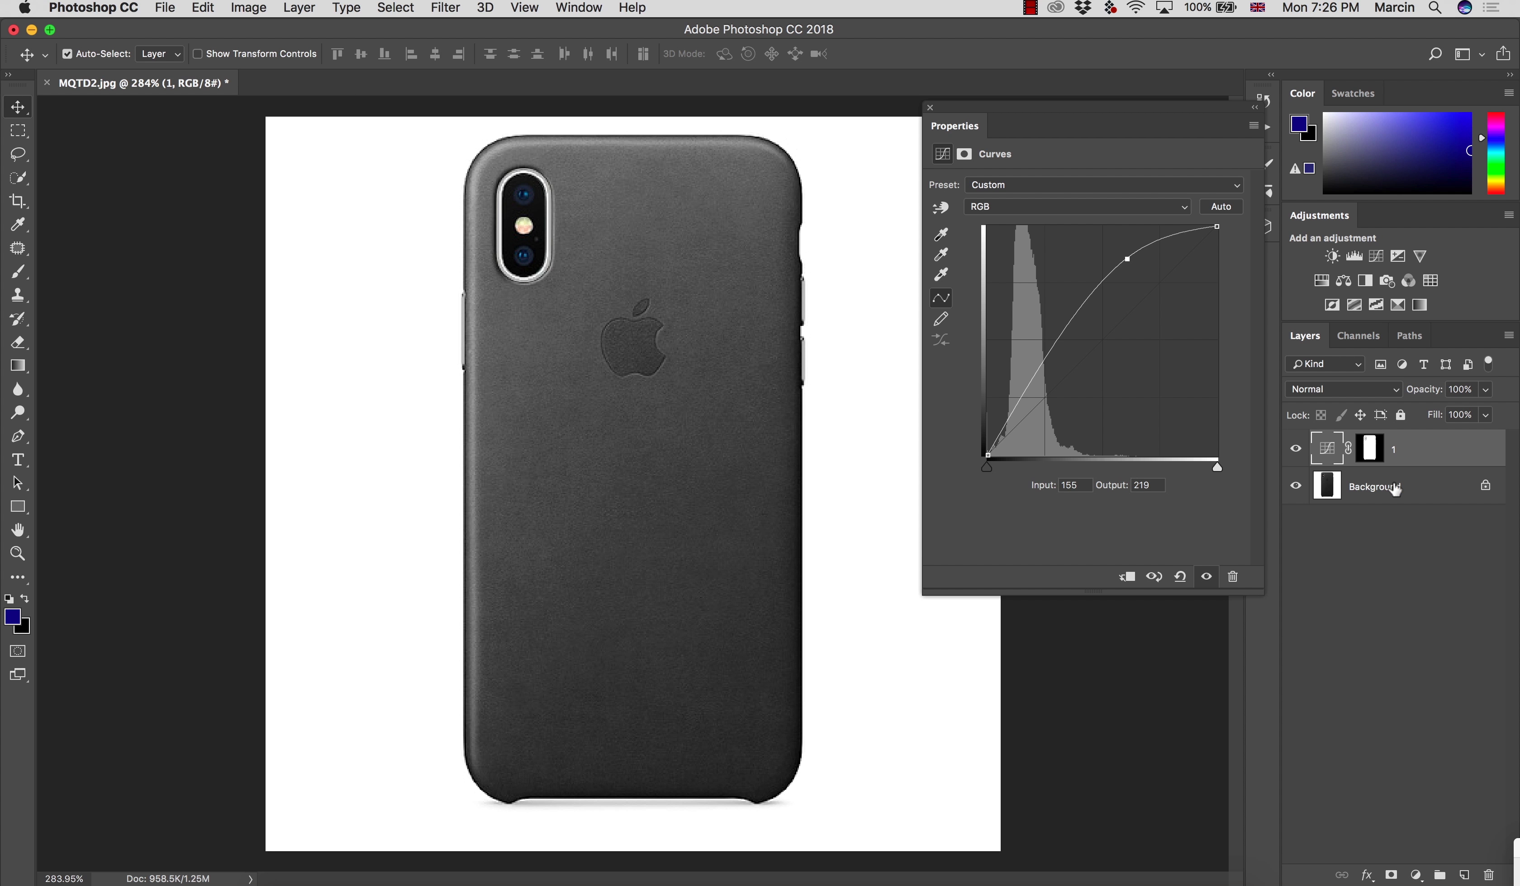
alt+click(1373, 452)
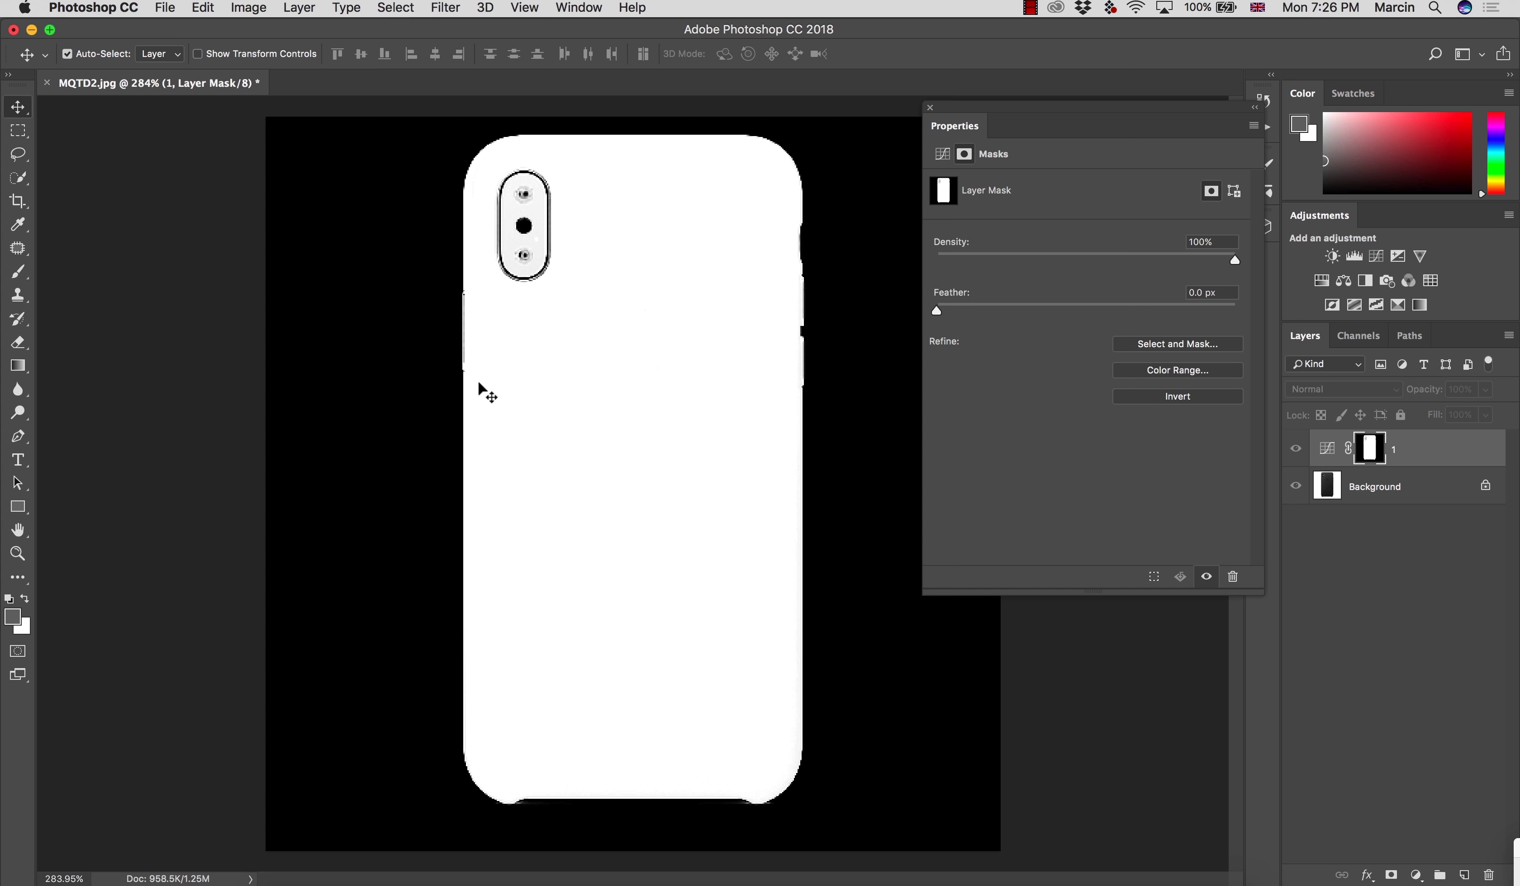
alt+click(1374, 452)
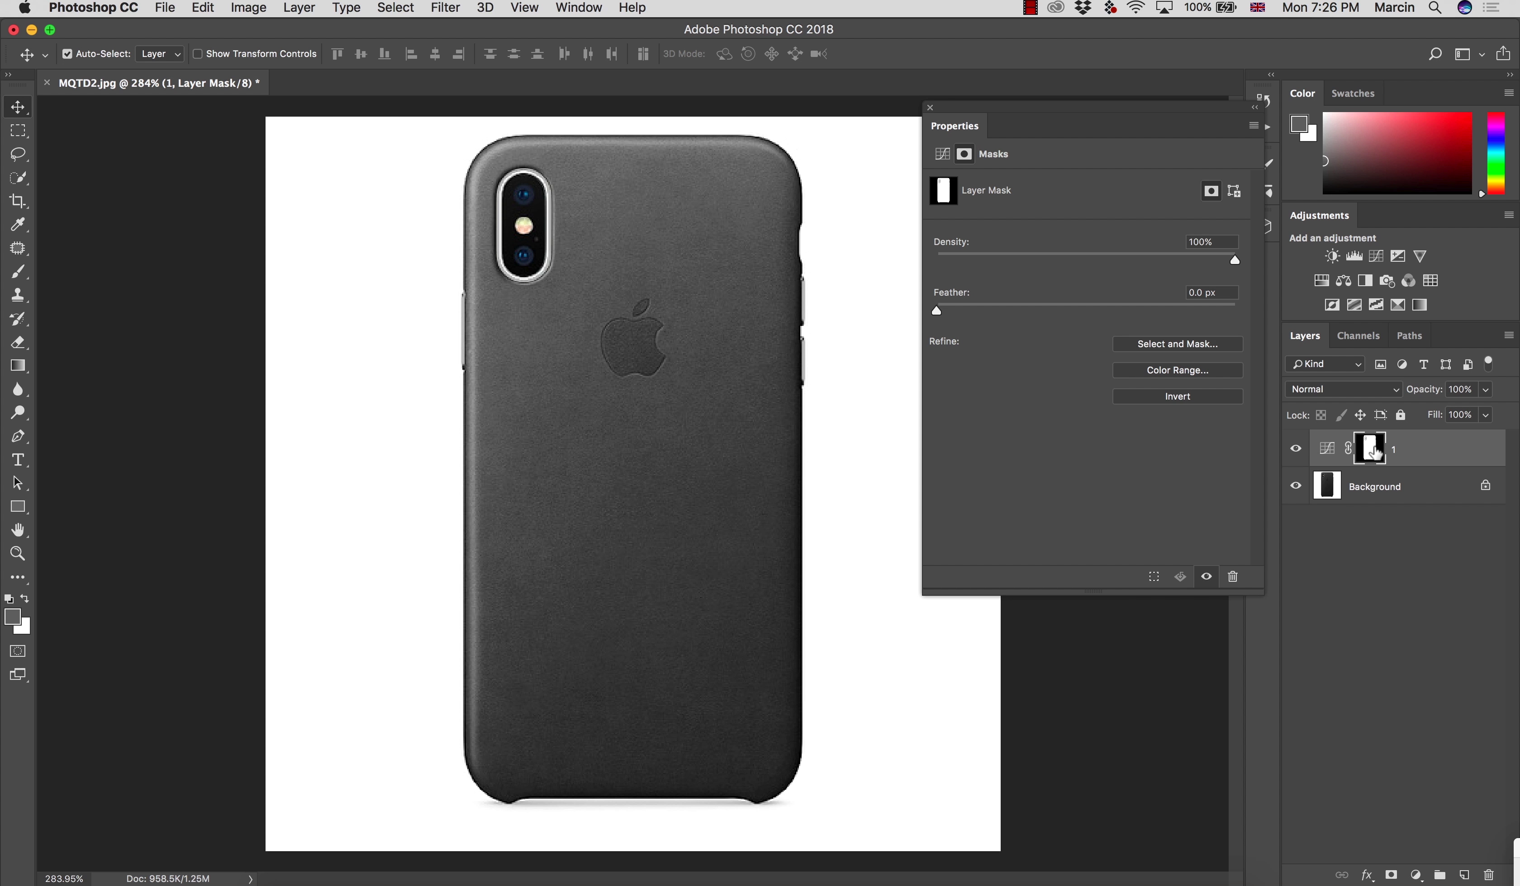
click(942, 153)
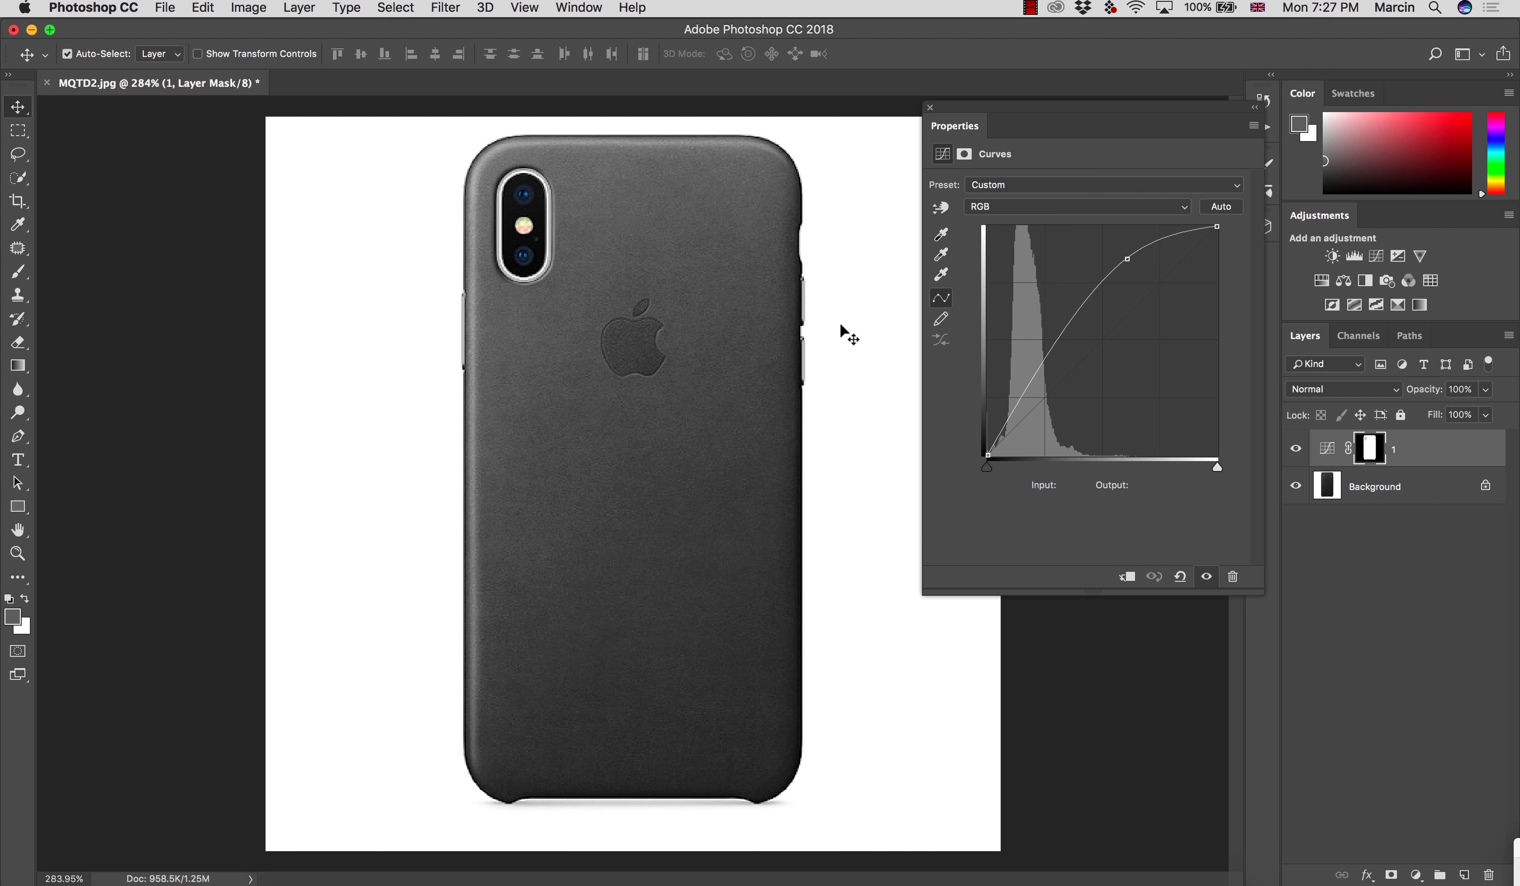
click(1367, 452)
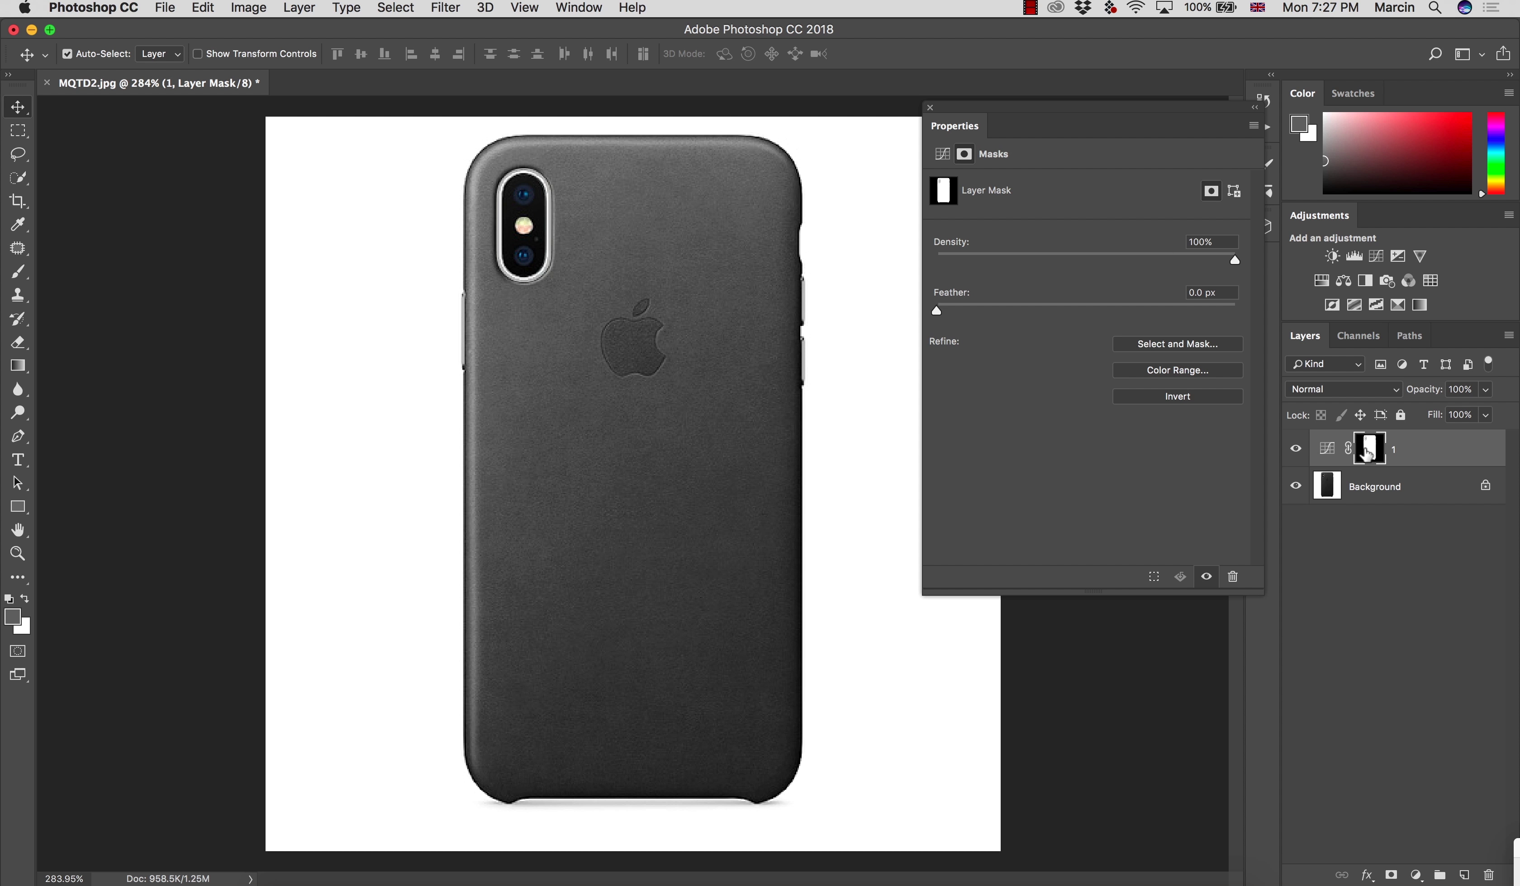
click(942, 154)
drag(1130, 296, 1125, 264)
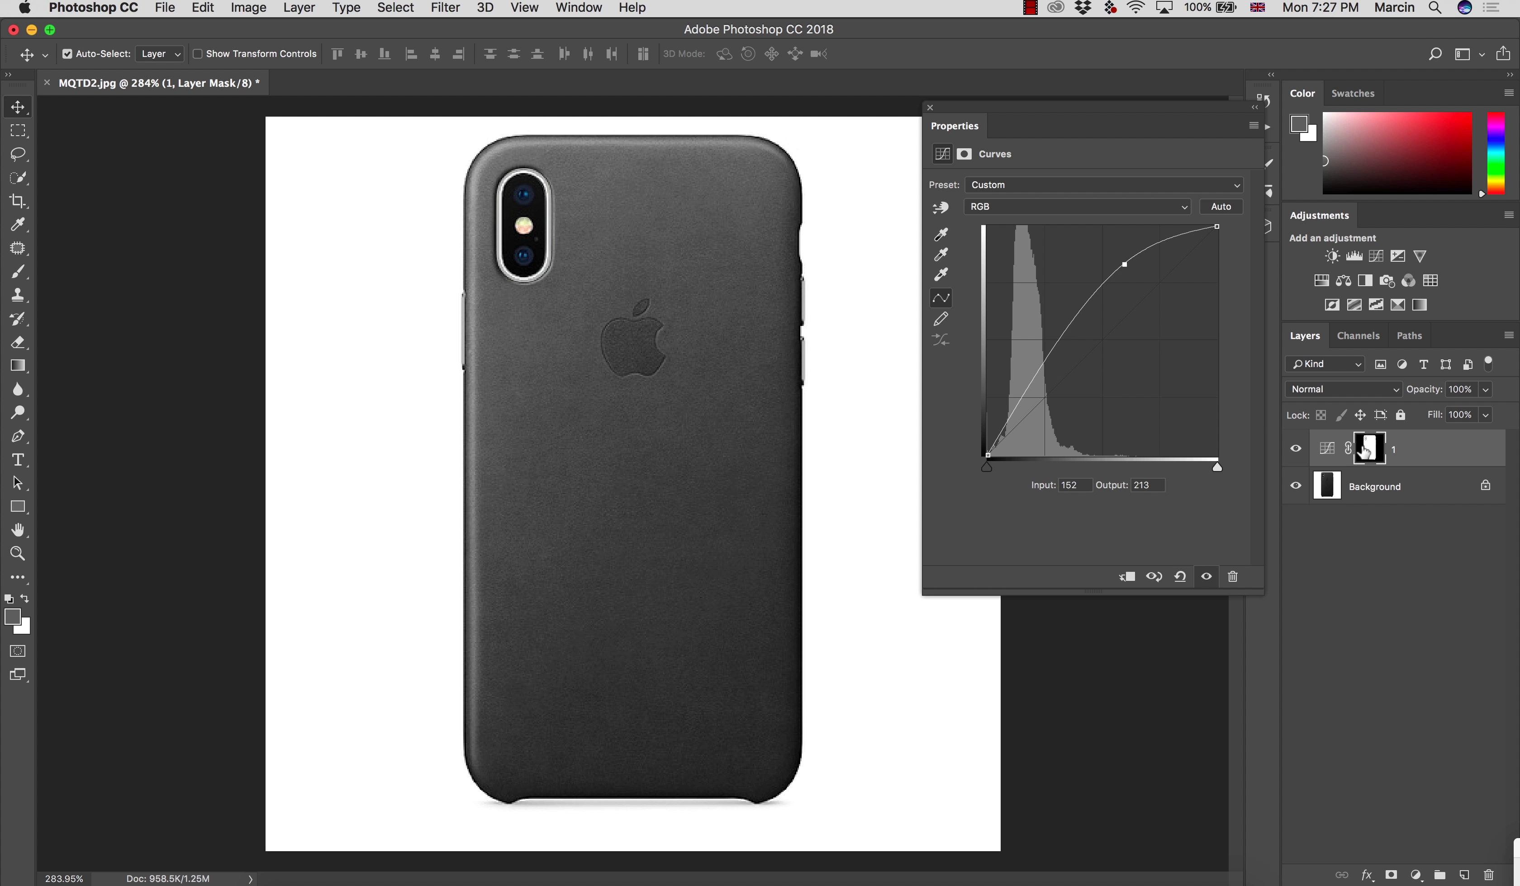
drag(1125, 265, 1128, 269)
Tint the case green by pulling the Red curve down and raising the Green curve
click(1029, 207)
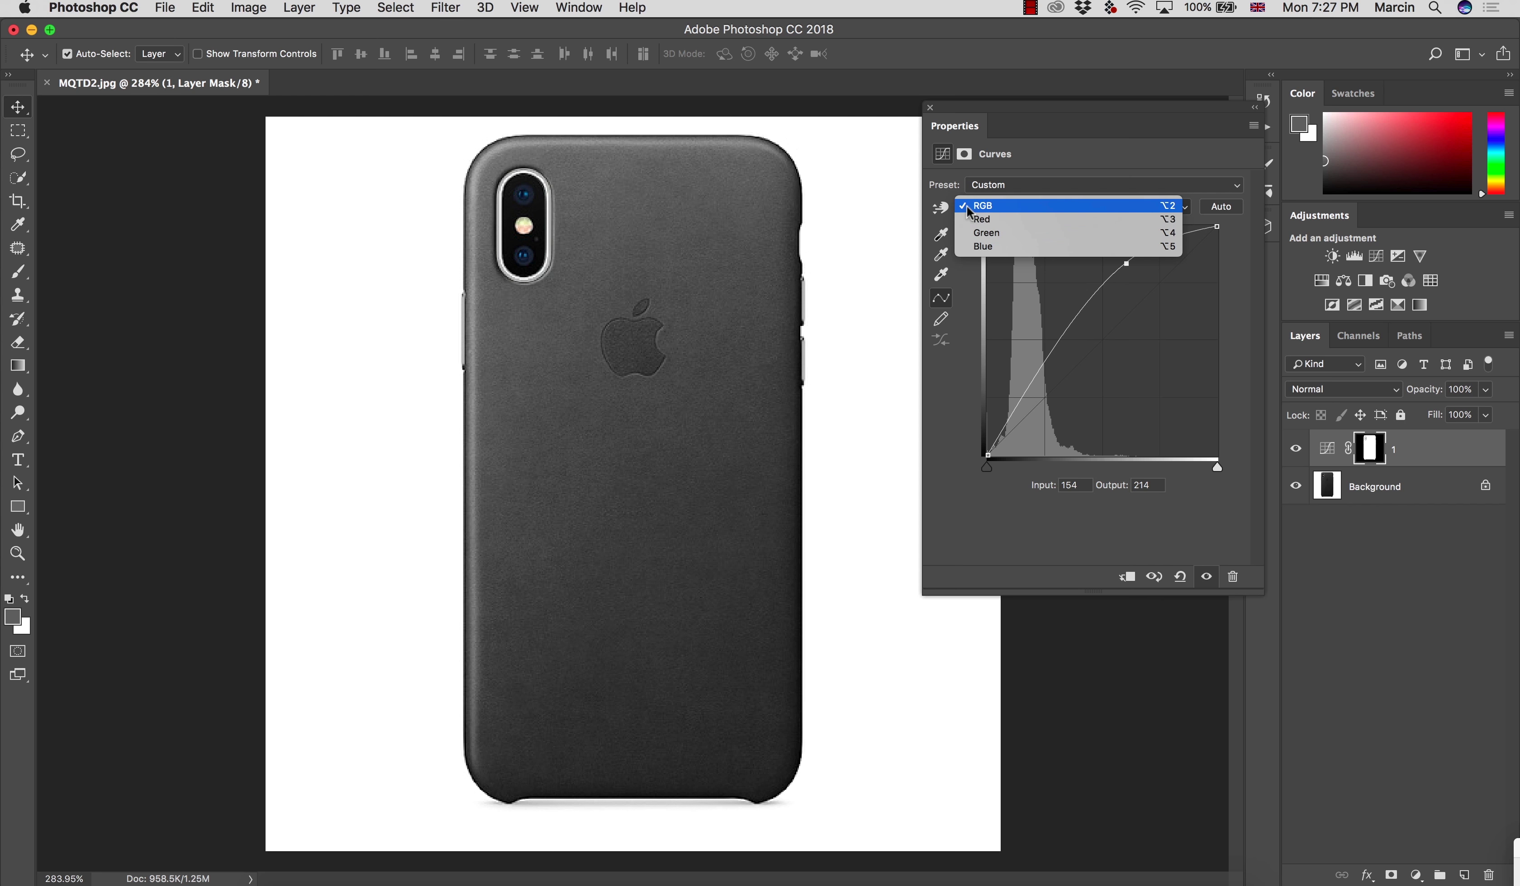
click(981, 219)
drag(1135, 310, 1147, 328)
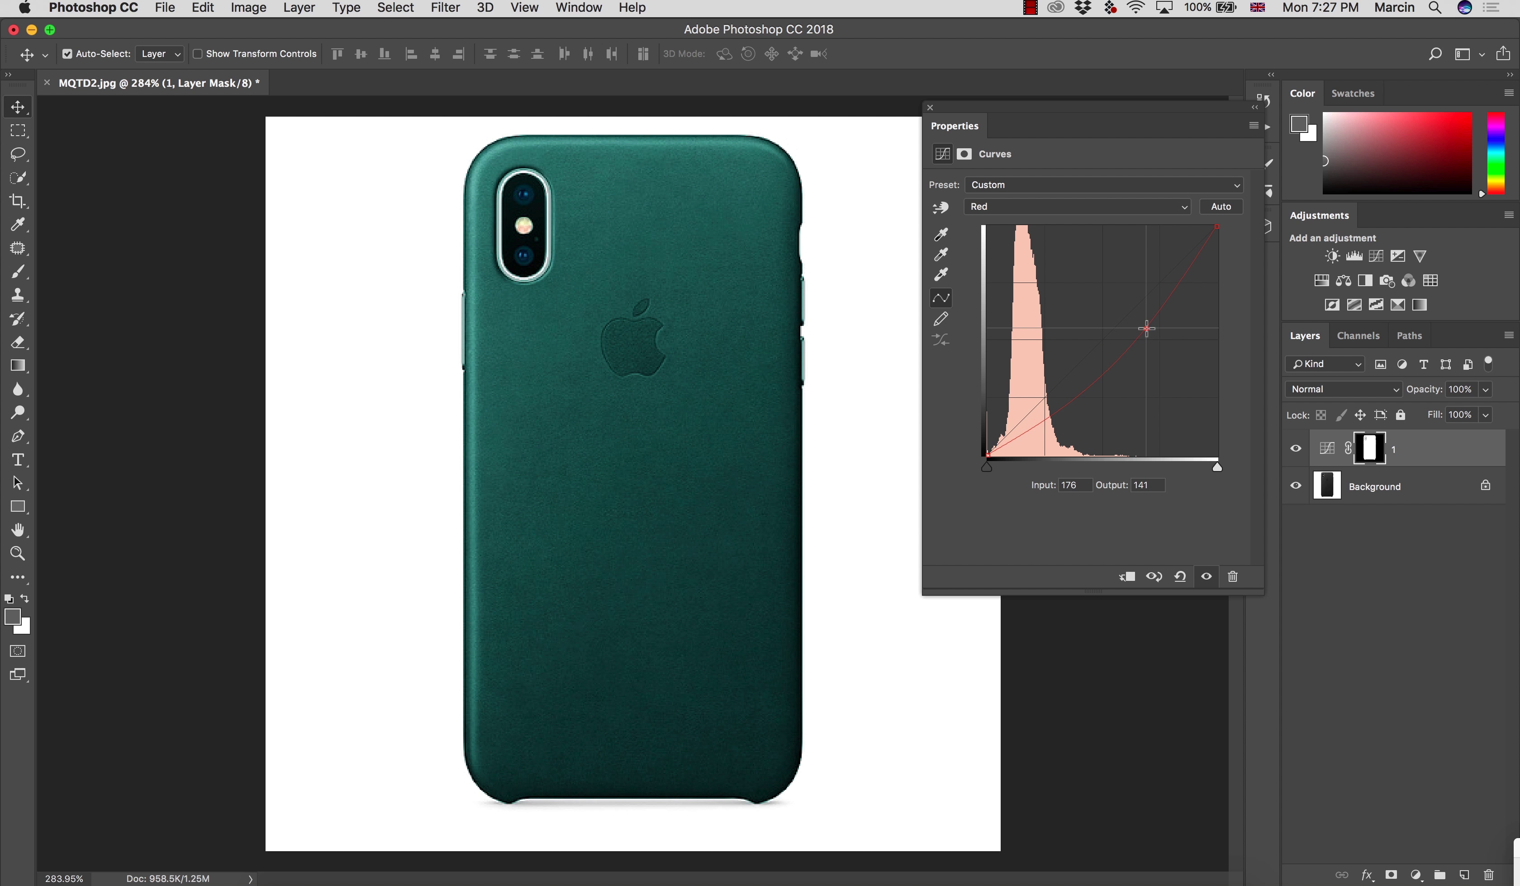
click(1030, 205)
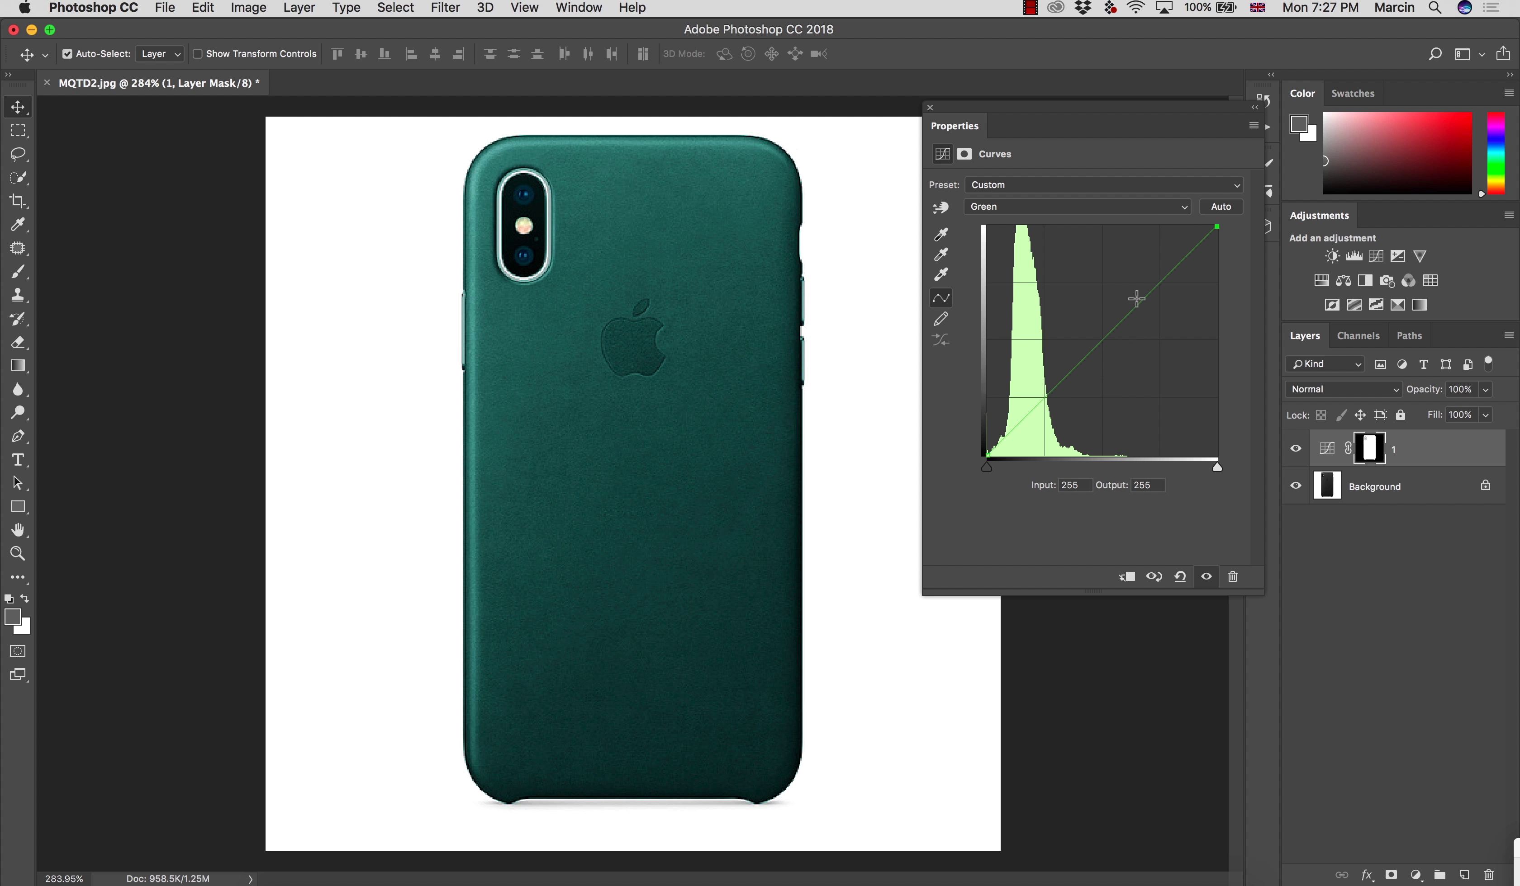
mouse_move(1136, 298)
mouse_down()
mouse_move(1122, 265)
mouse_move(1160, 305)
mouse_up()
click(1045, 207)
click(1026, 220)
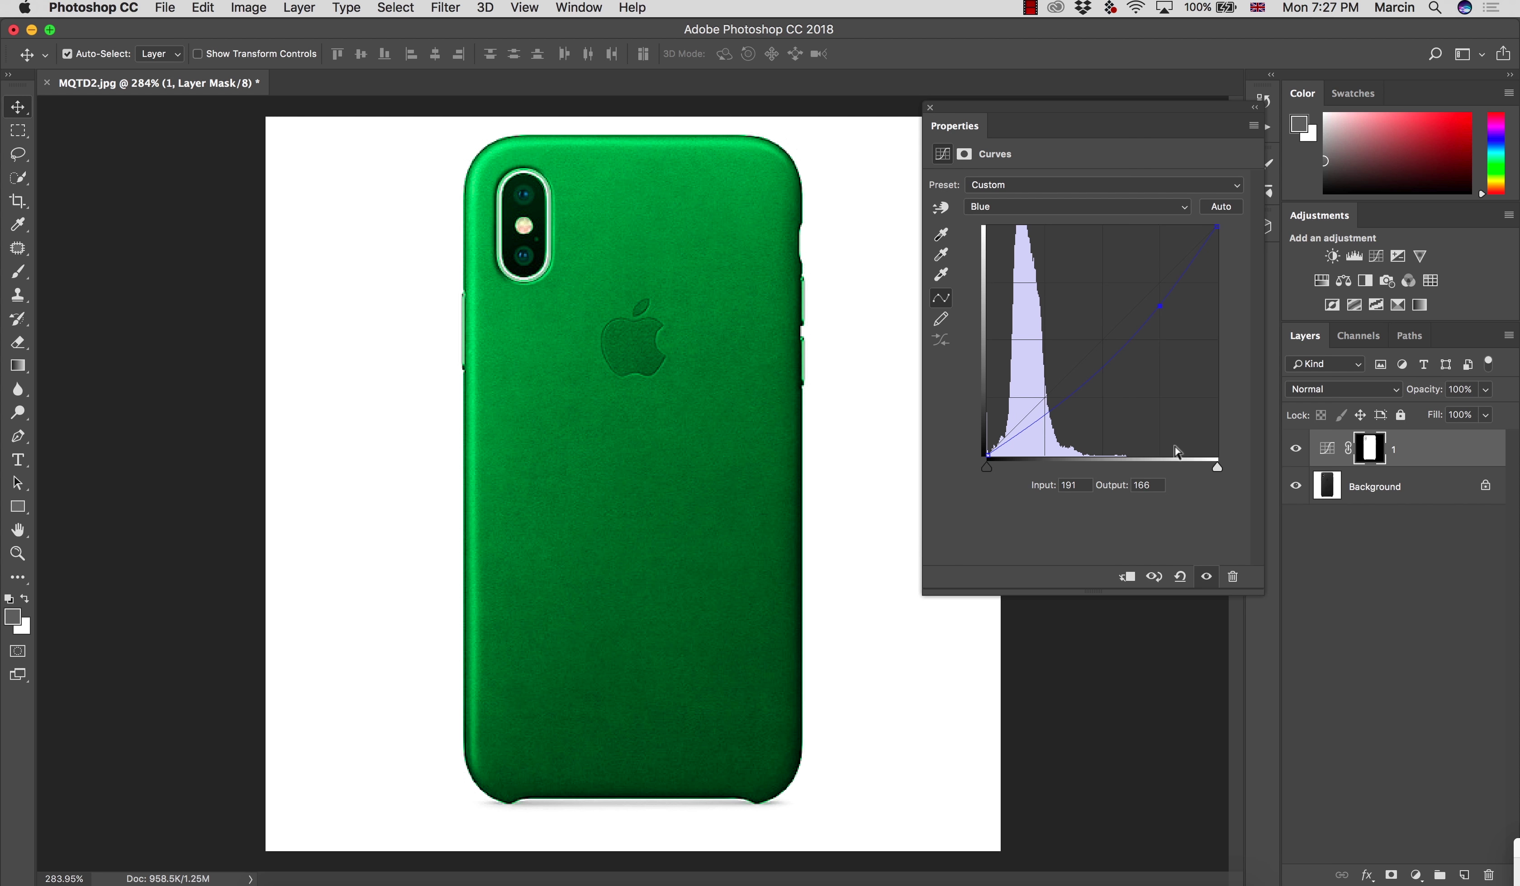
Close the Curves settings and toggle layer 1 off and on to compare
click(930, 107)
click(1296, 451)
click(1296, 450)
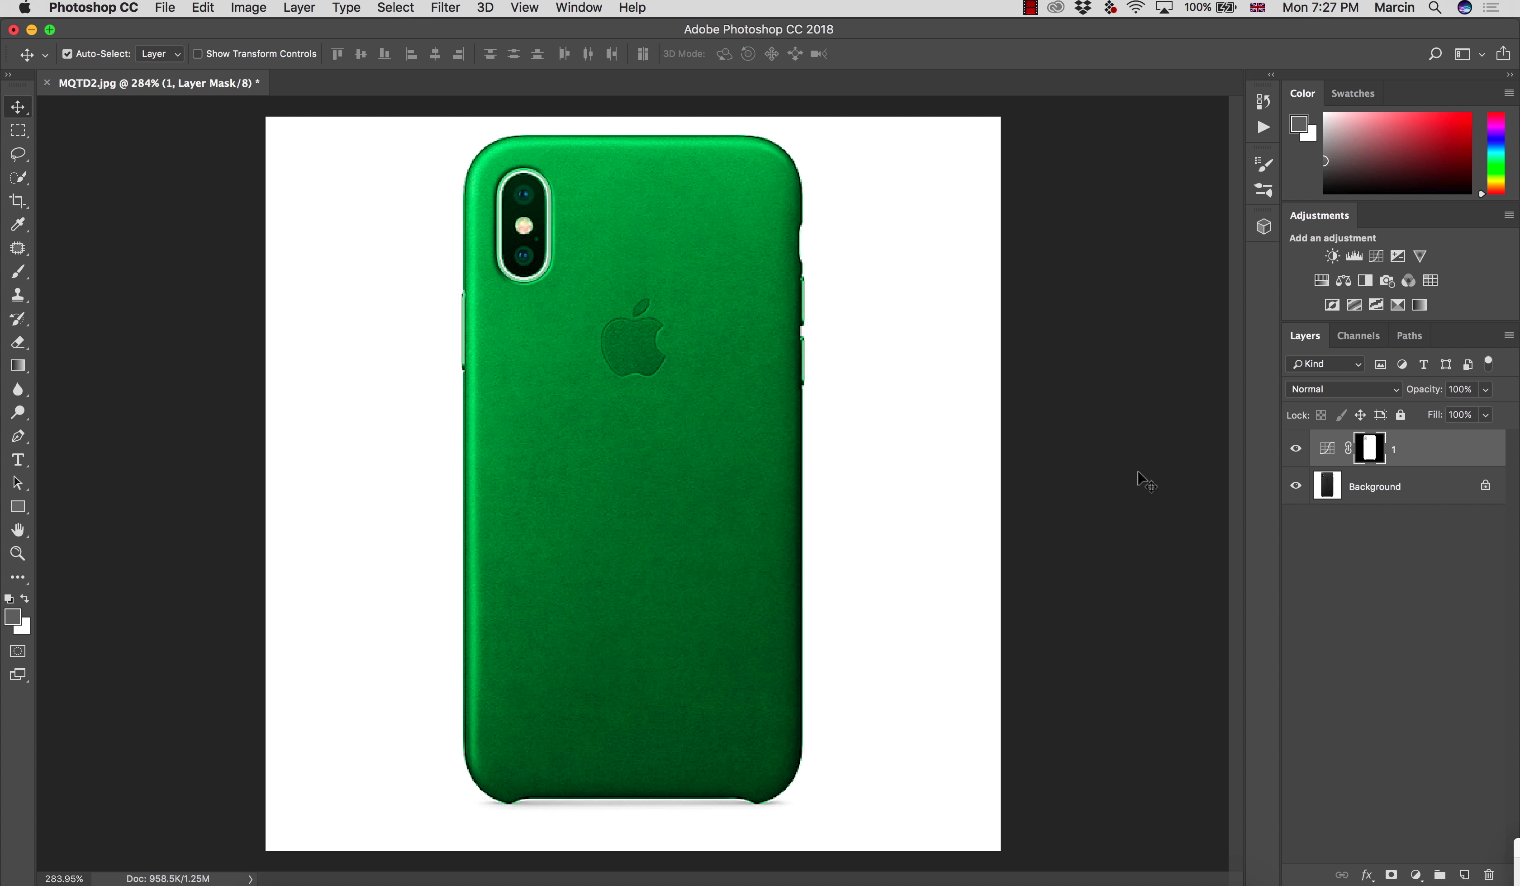
Add a Hue/Saturation adjustment layer and try the Reds and Magentas ranges
click(1416, 875)
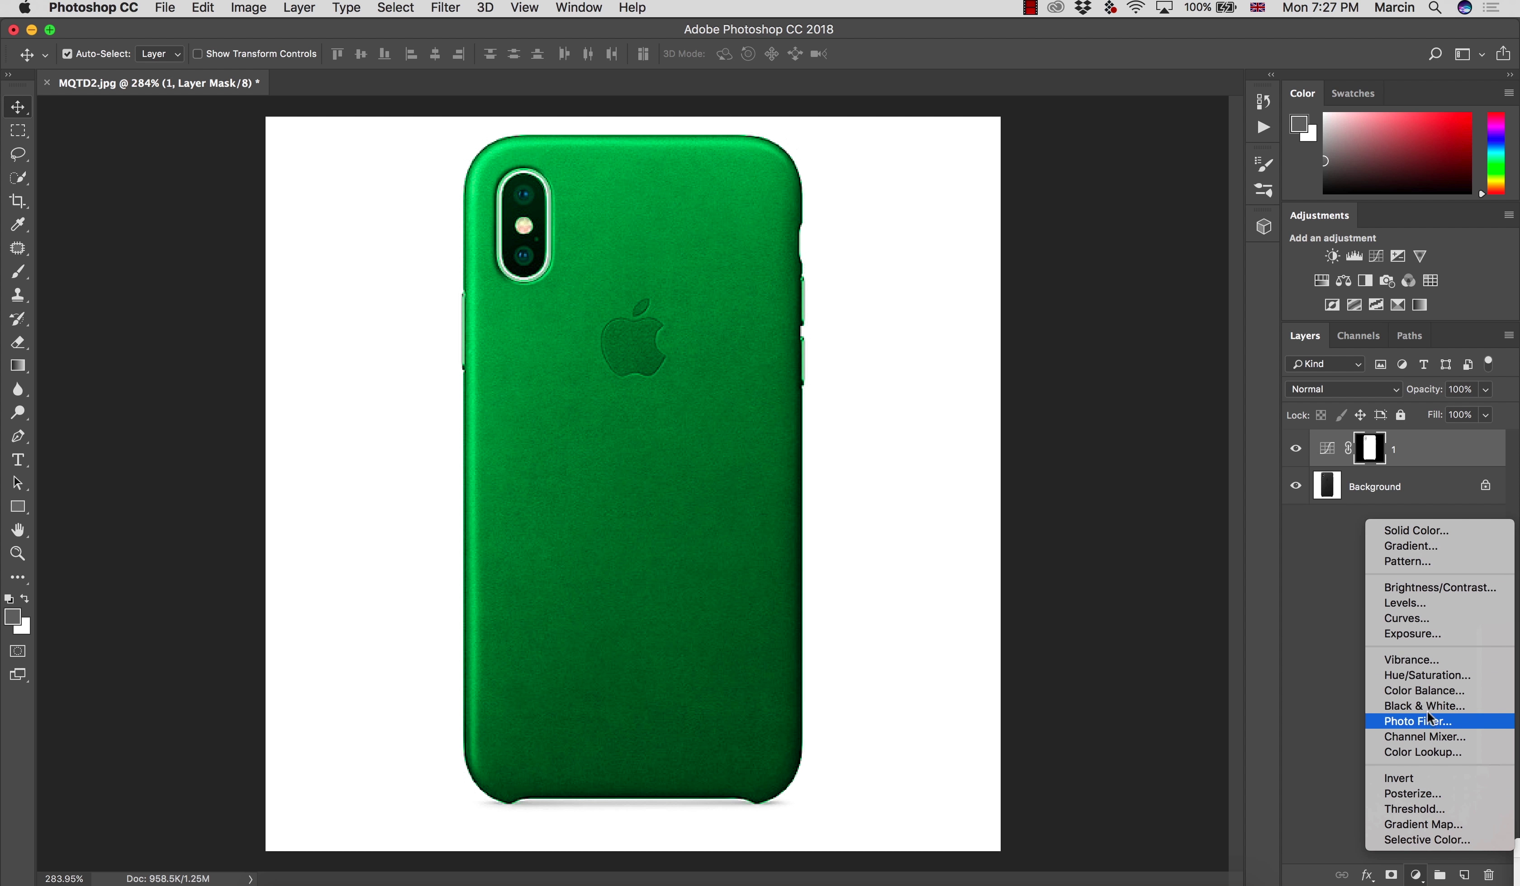
click(1414, 675)
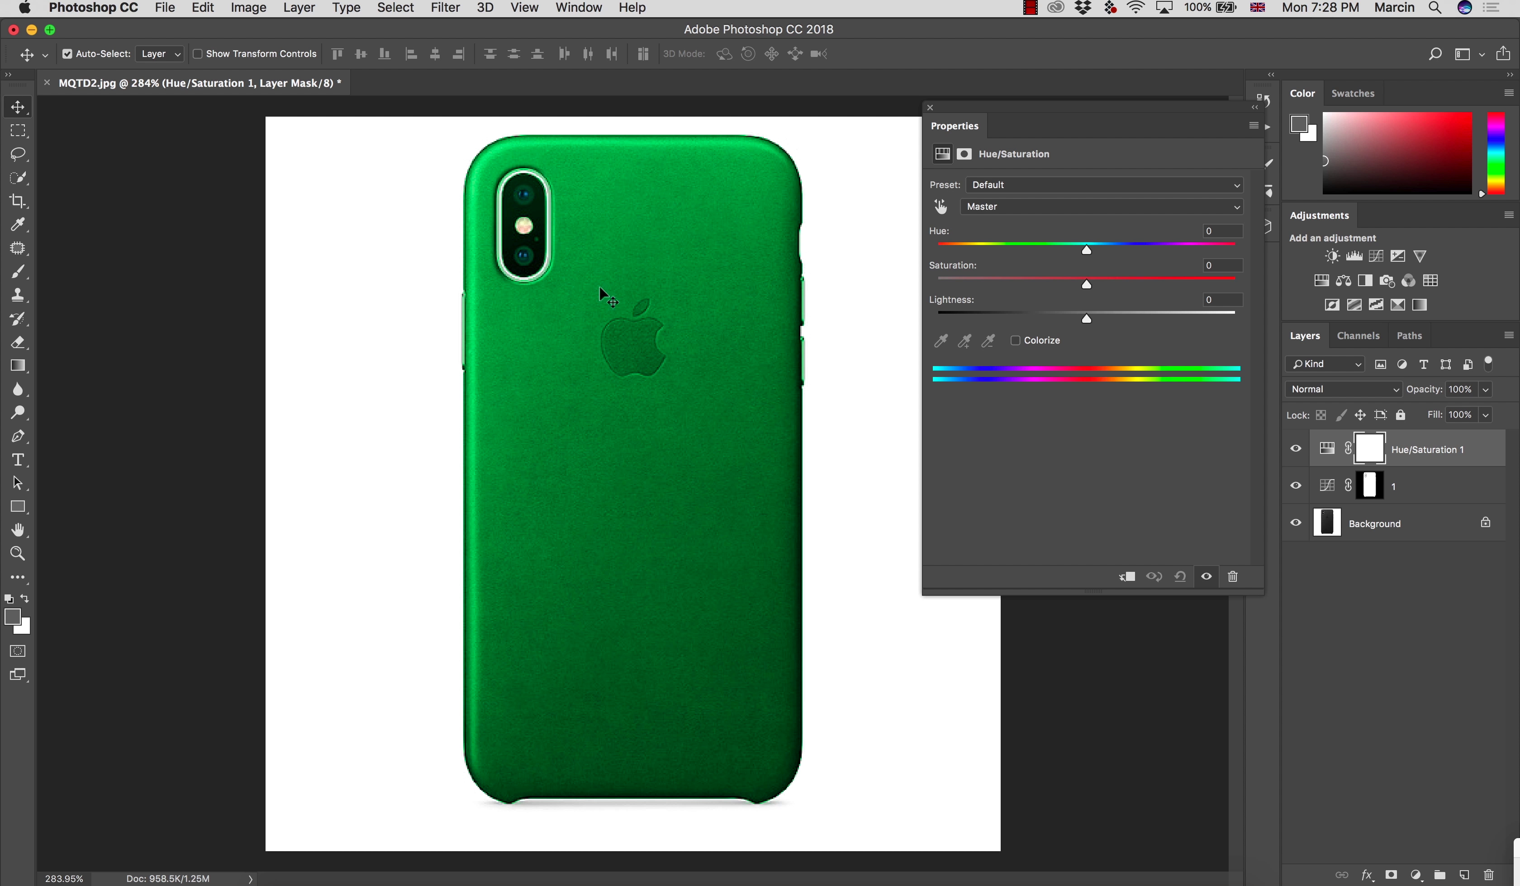
click(999, 208)
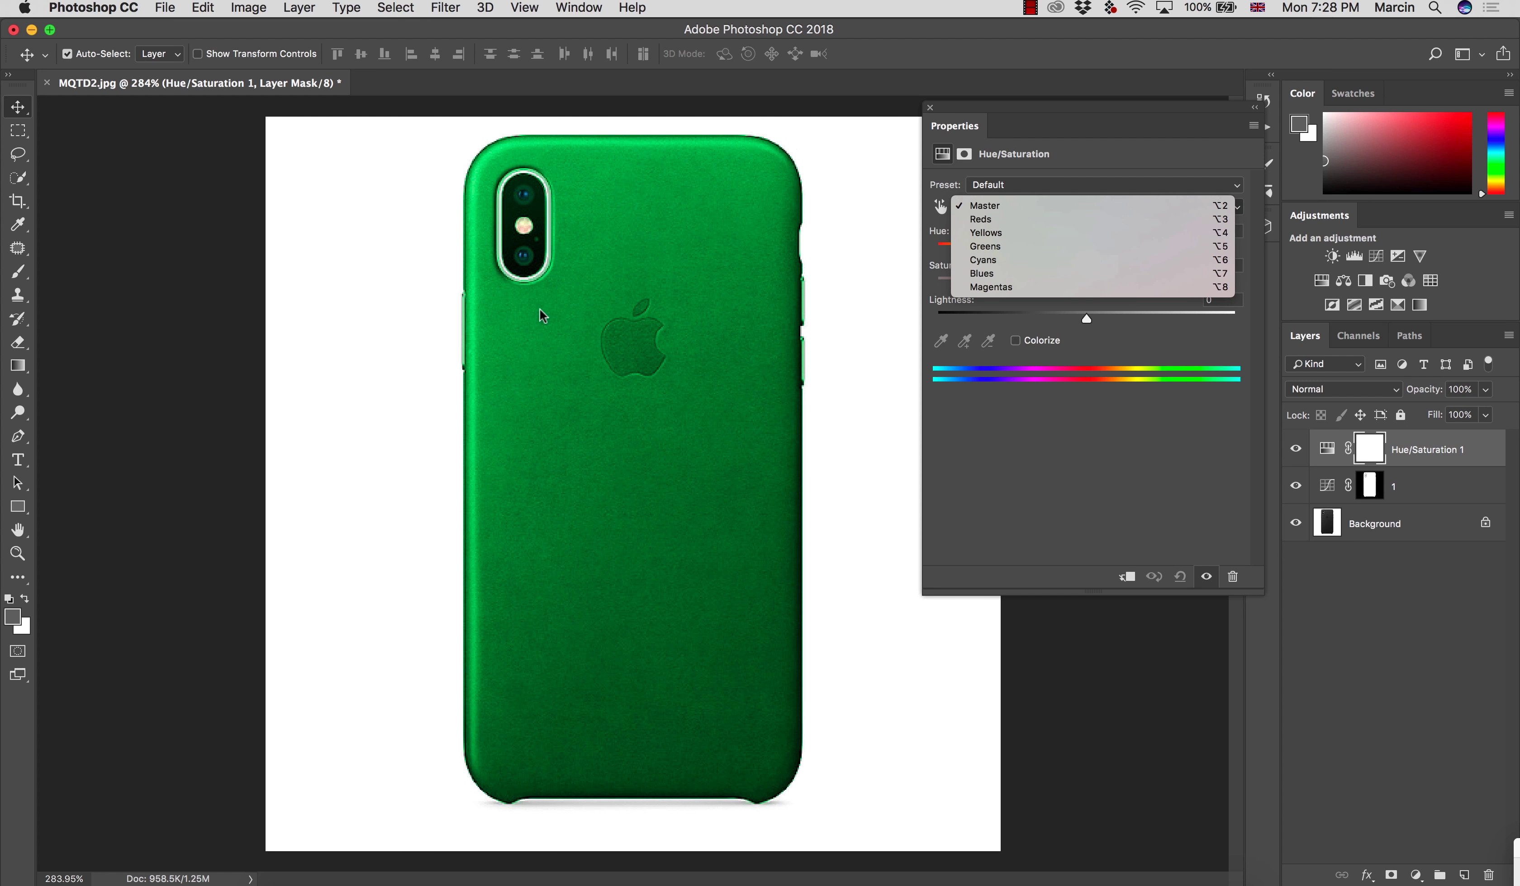
click(990, 220)
click(983, 208)
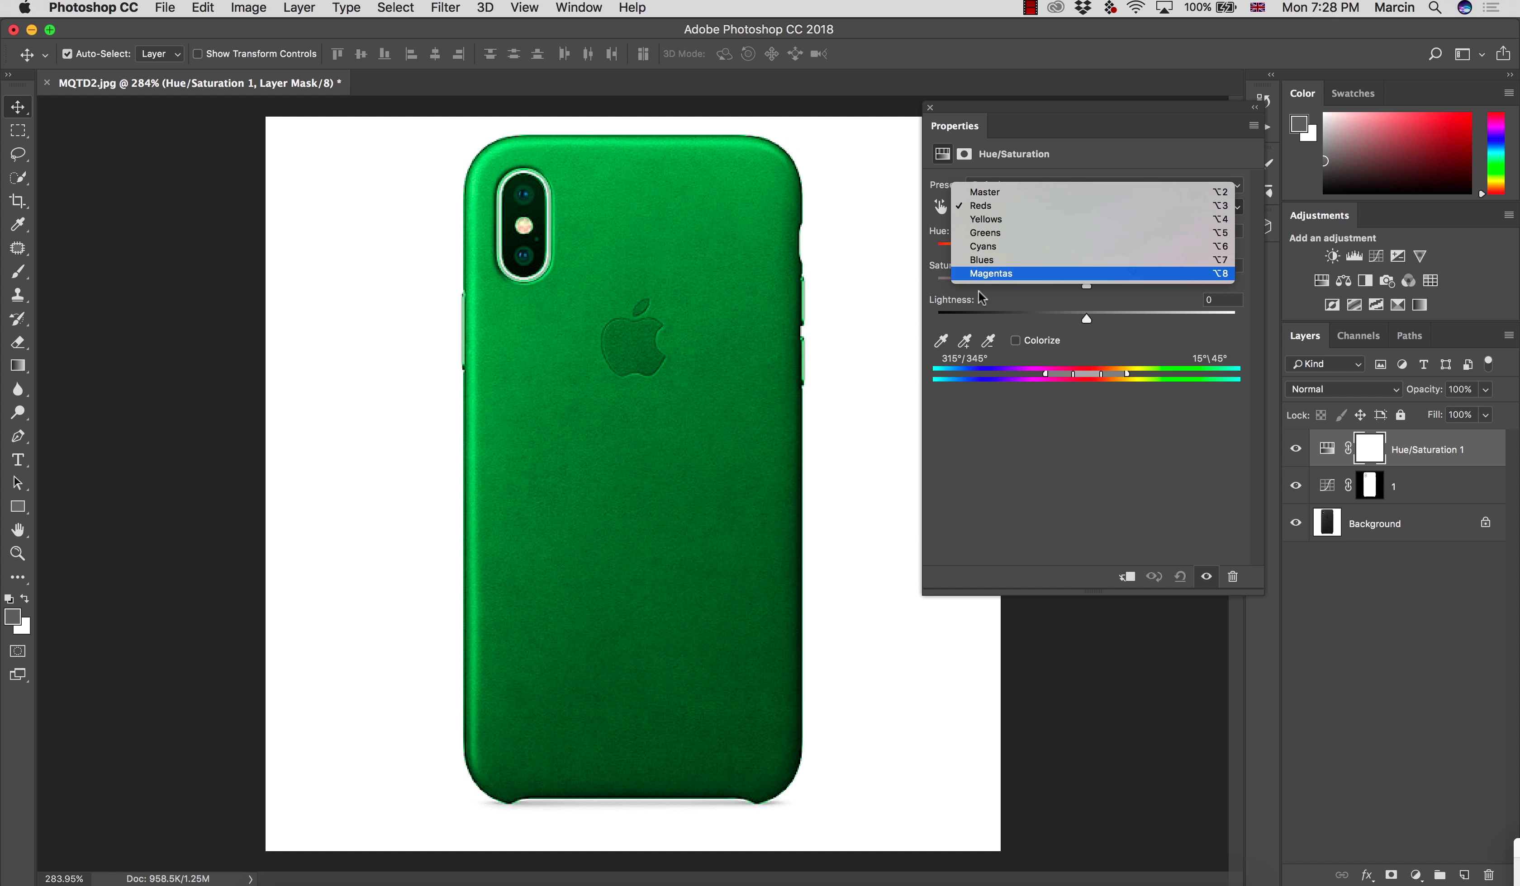
click(987, 274)
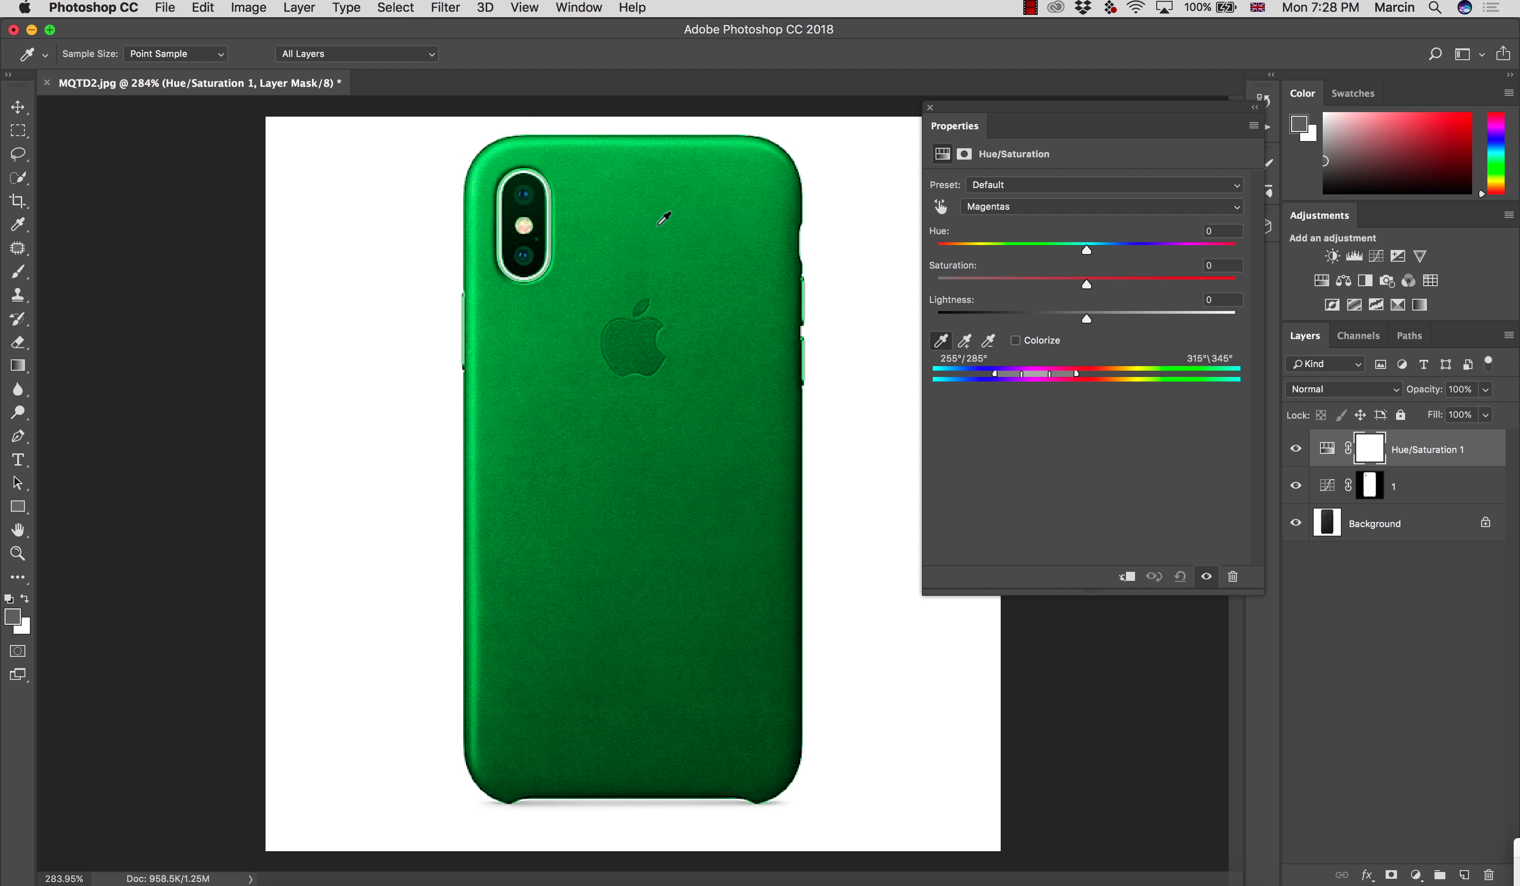
Sample the case's green and shift its hue to -158, turning the case magenta
click(941, 341)
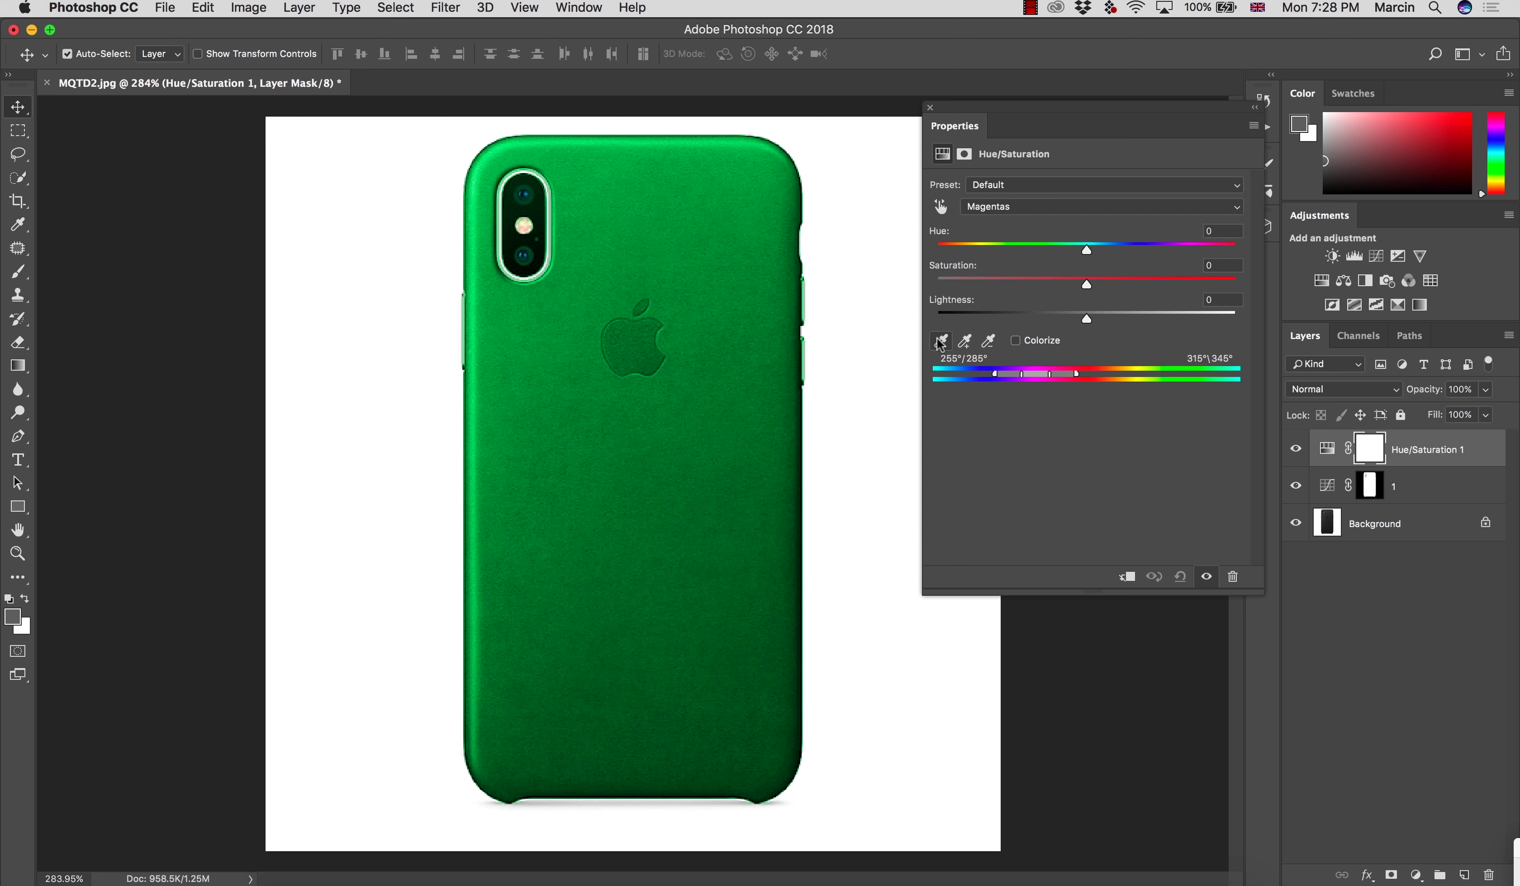
click(941, 341)
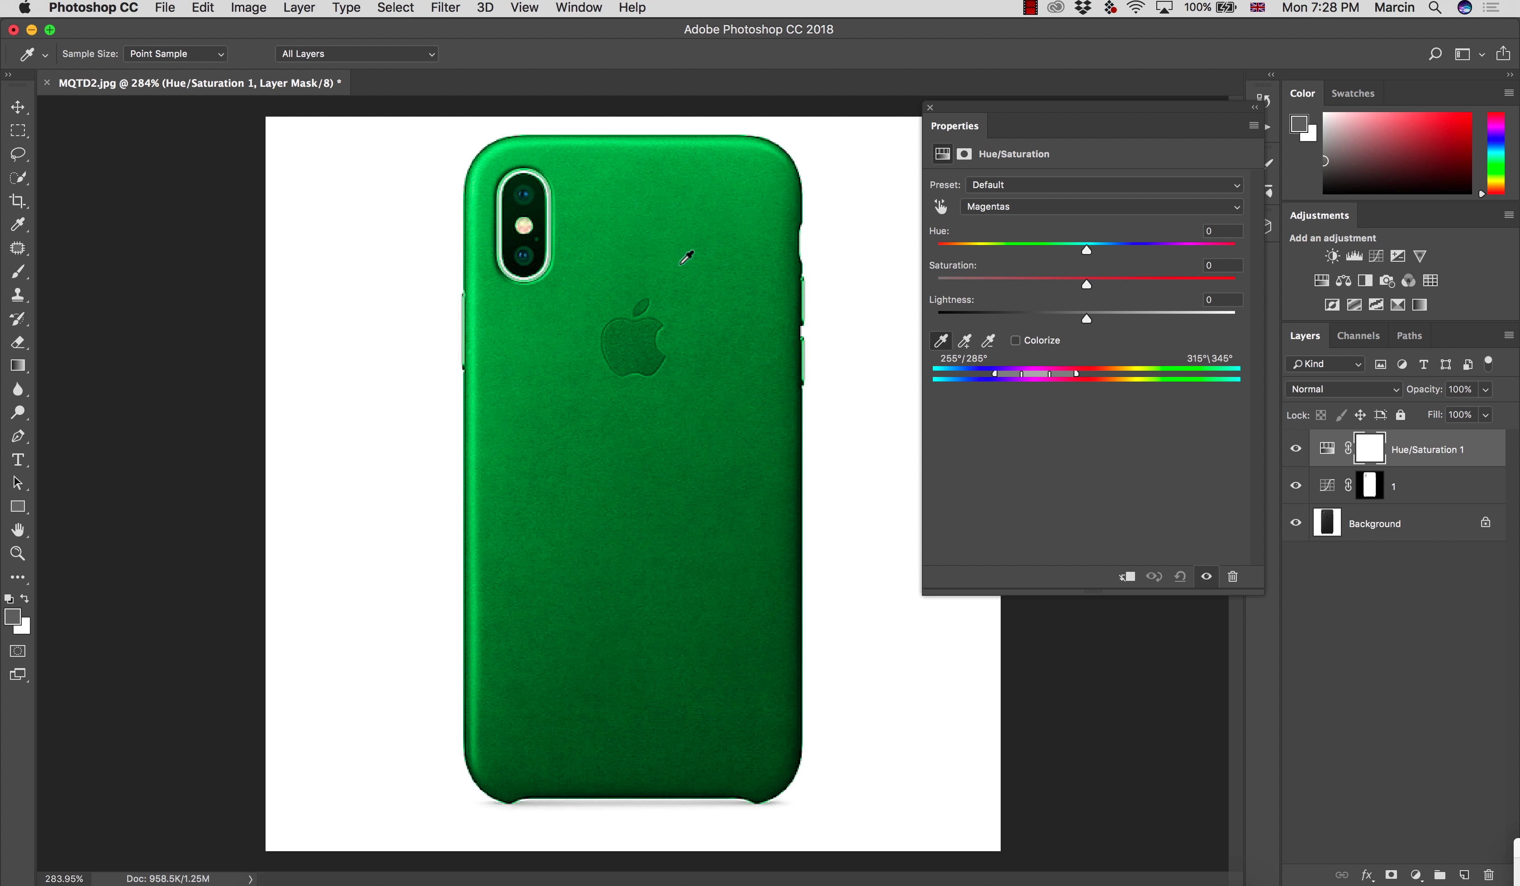
click(648, 255)
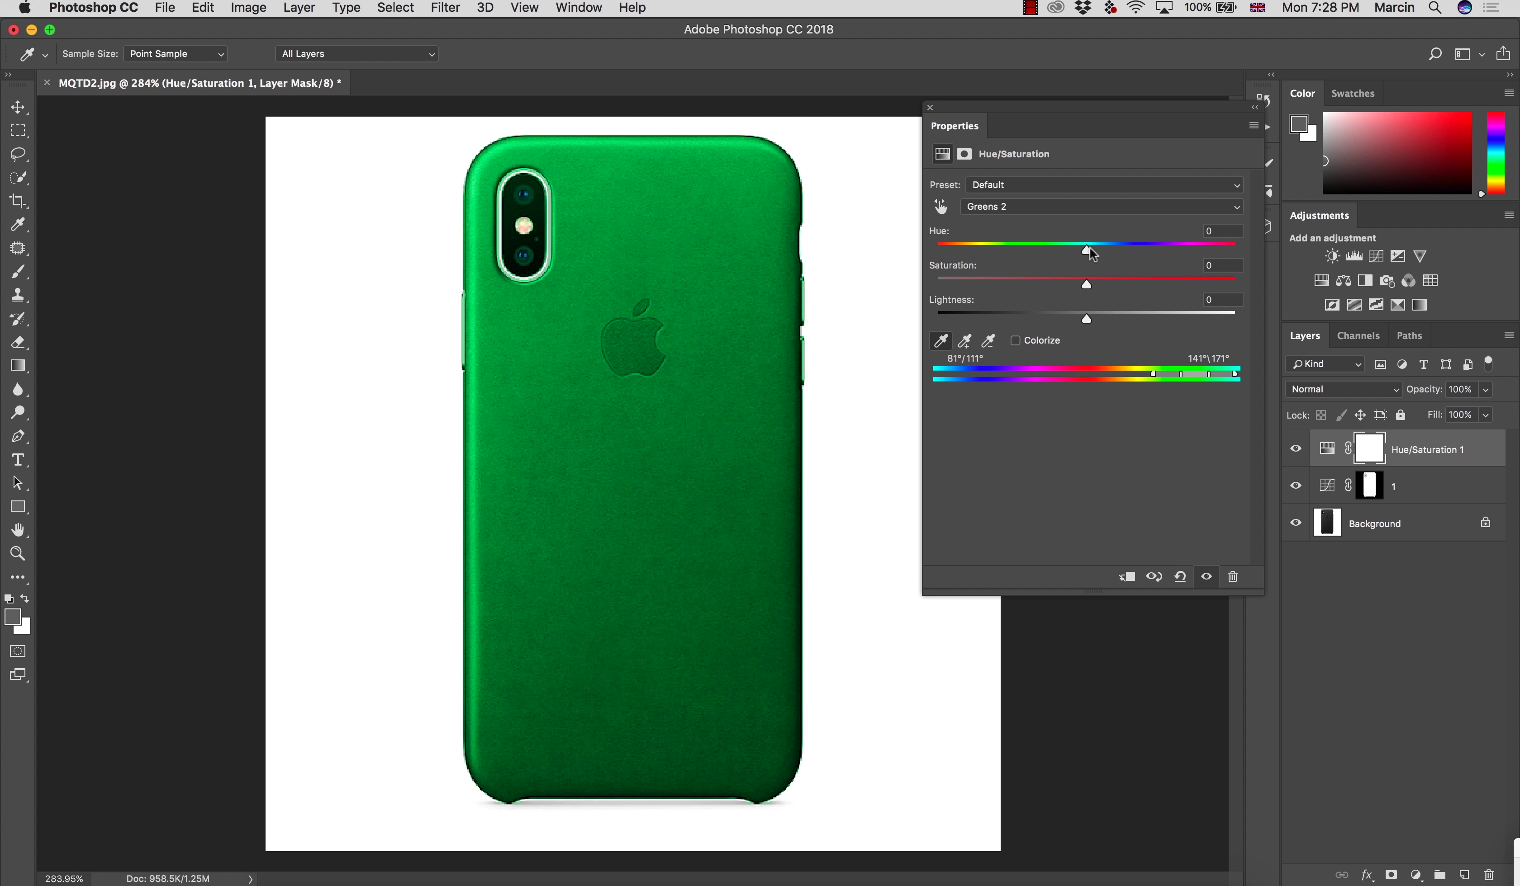
drag(1087, 253, 951, 251)
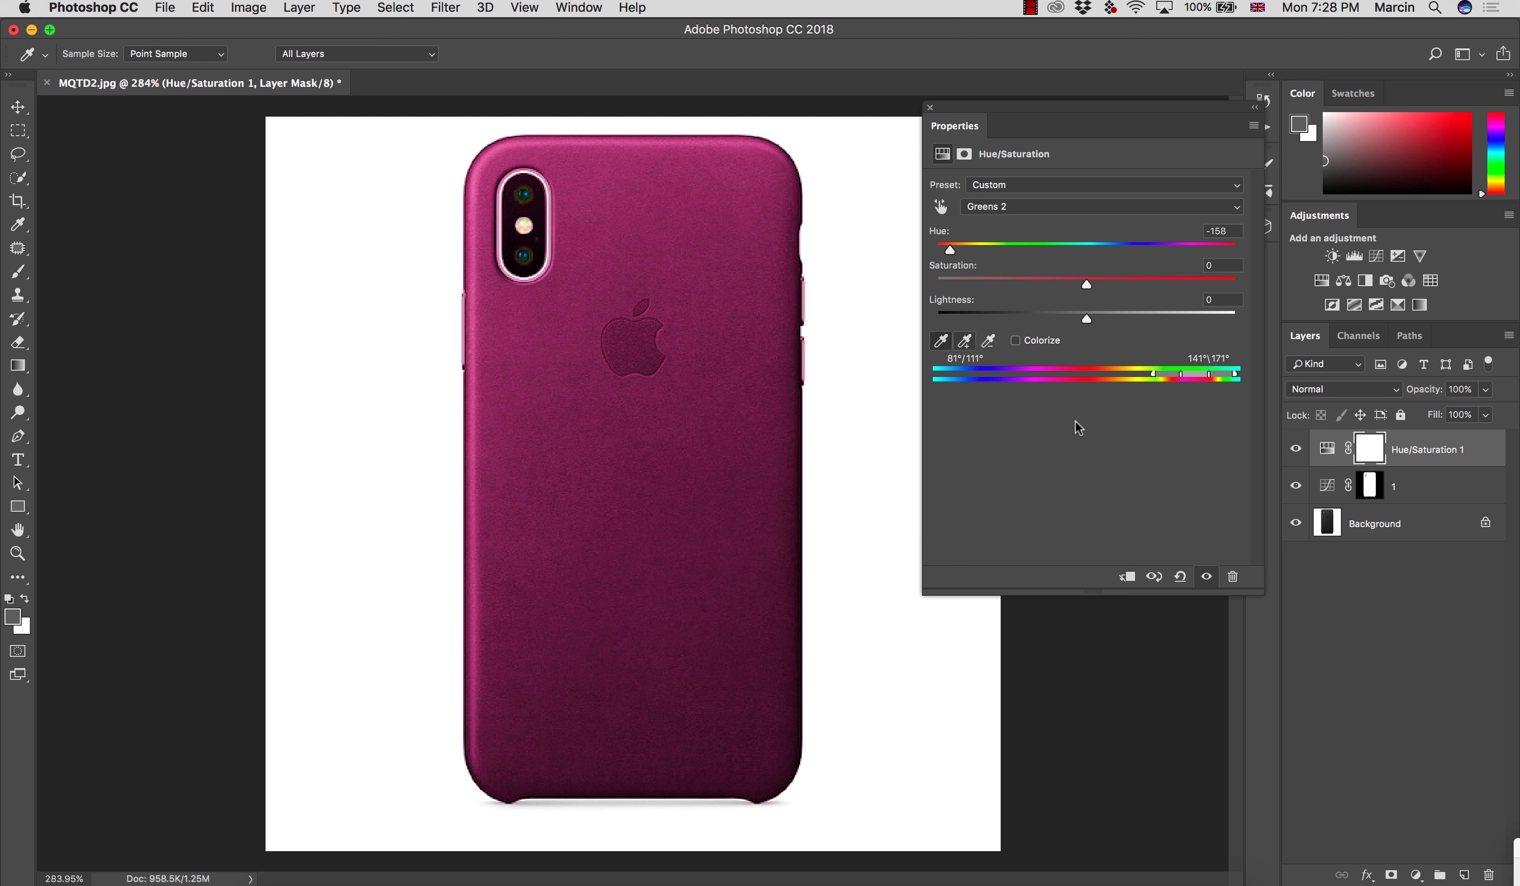
Delete the Hue/Saturation layer and set the foreground colour to a dark navy
click(1419, 455)
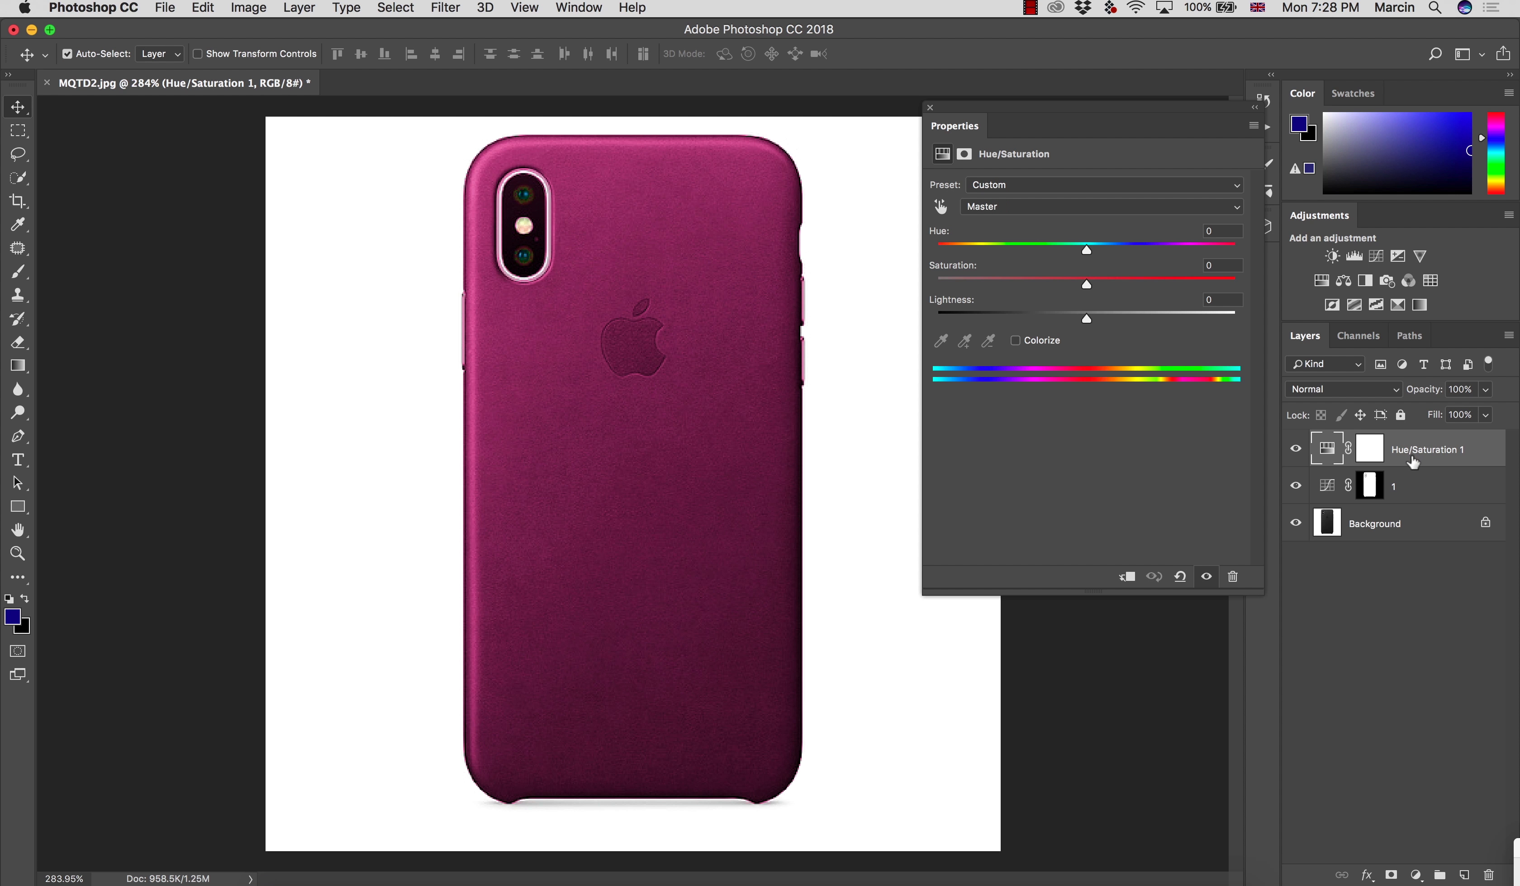
key(Delete)
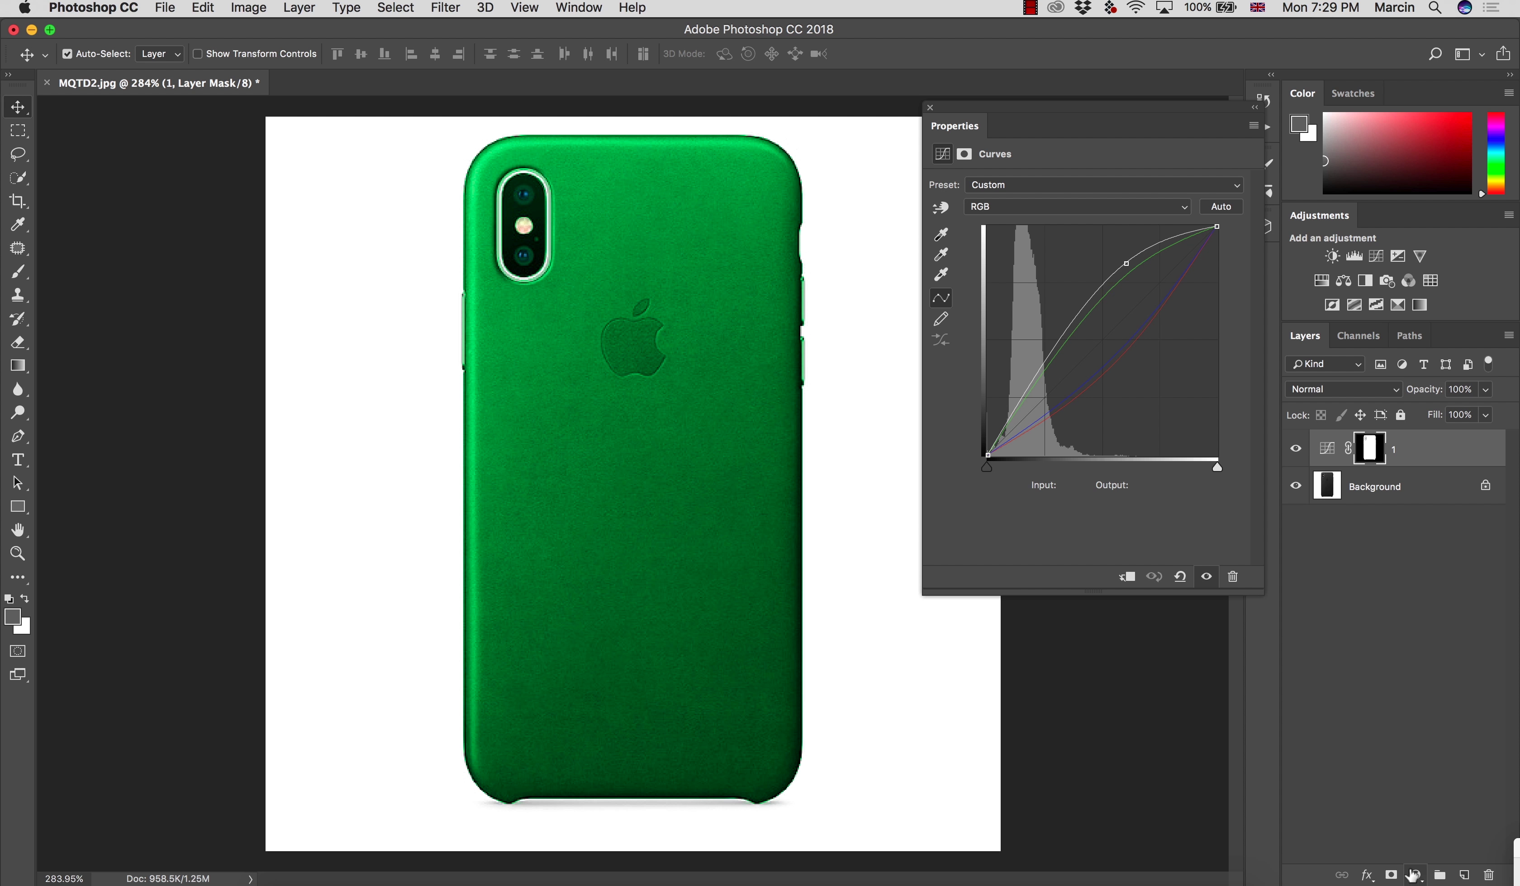
click(13, 616)
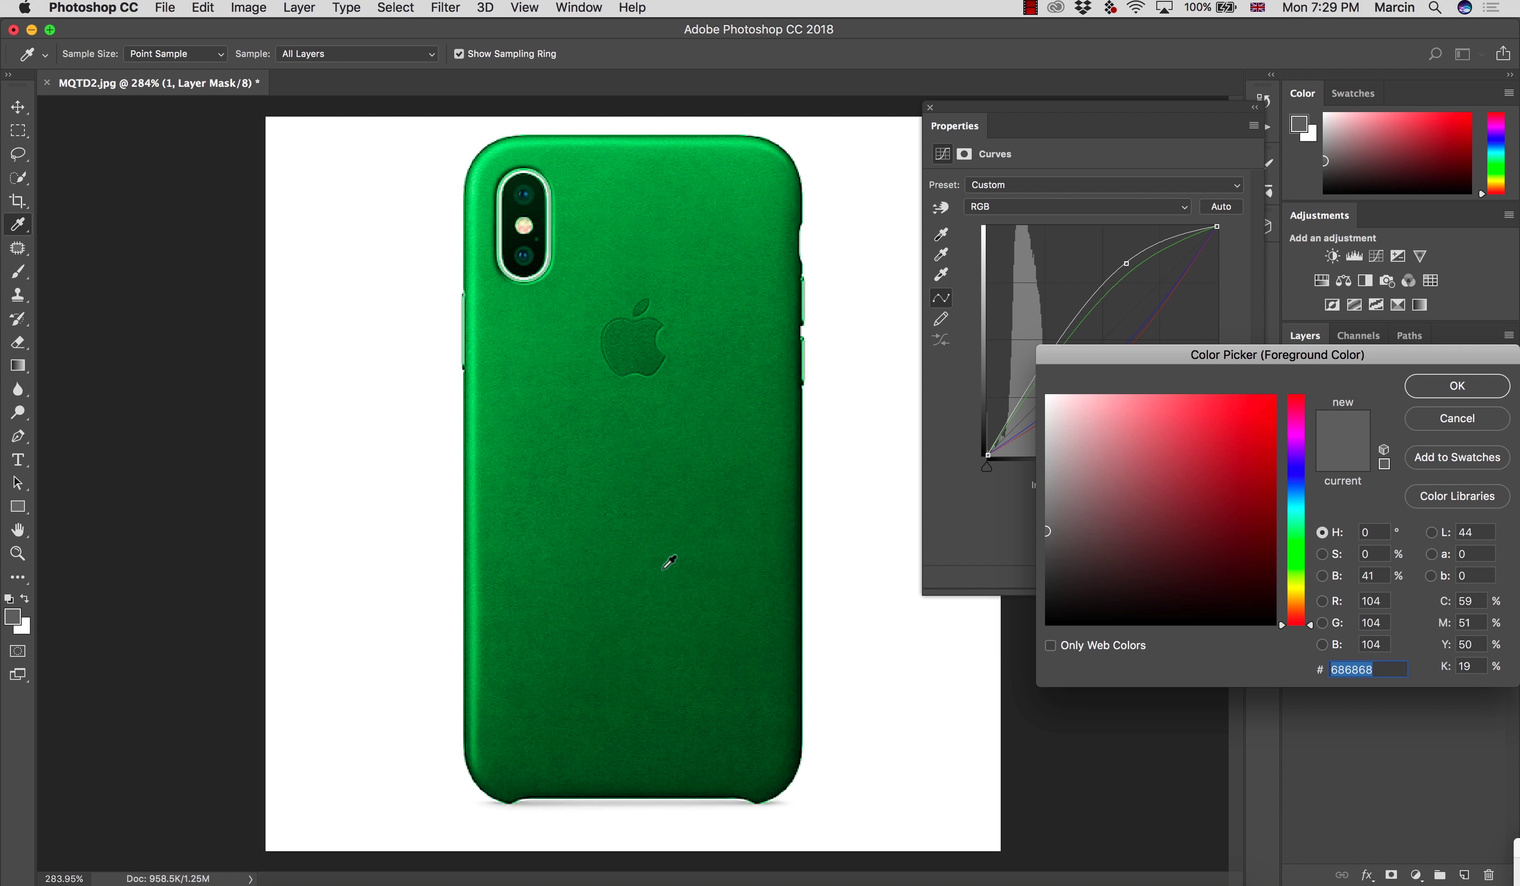
click(1296, 482)
click(1266, 457)
mouse_move(1267, 457)
mouse_down()
mouse_move(1259, 488)
mouse_move(1231, 503)
mouse_up()
click(1411, 393)
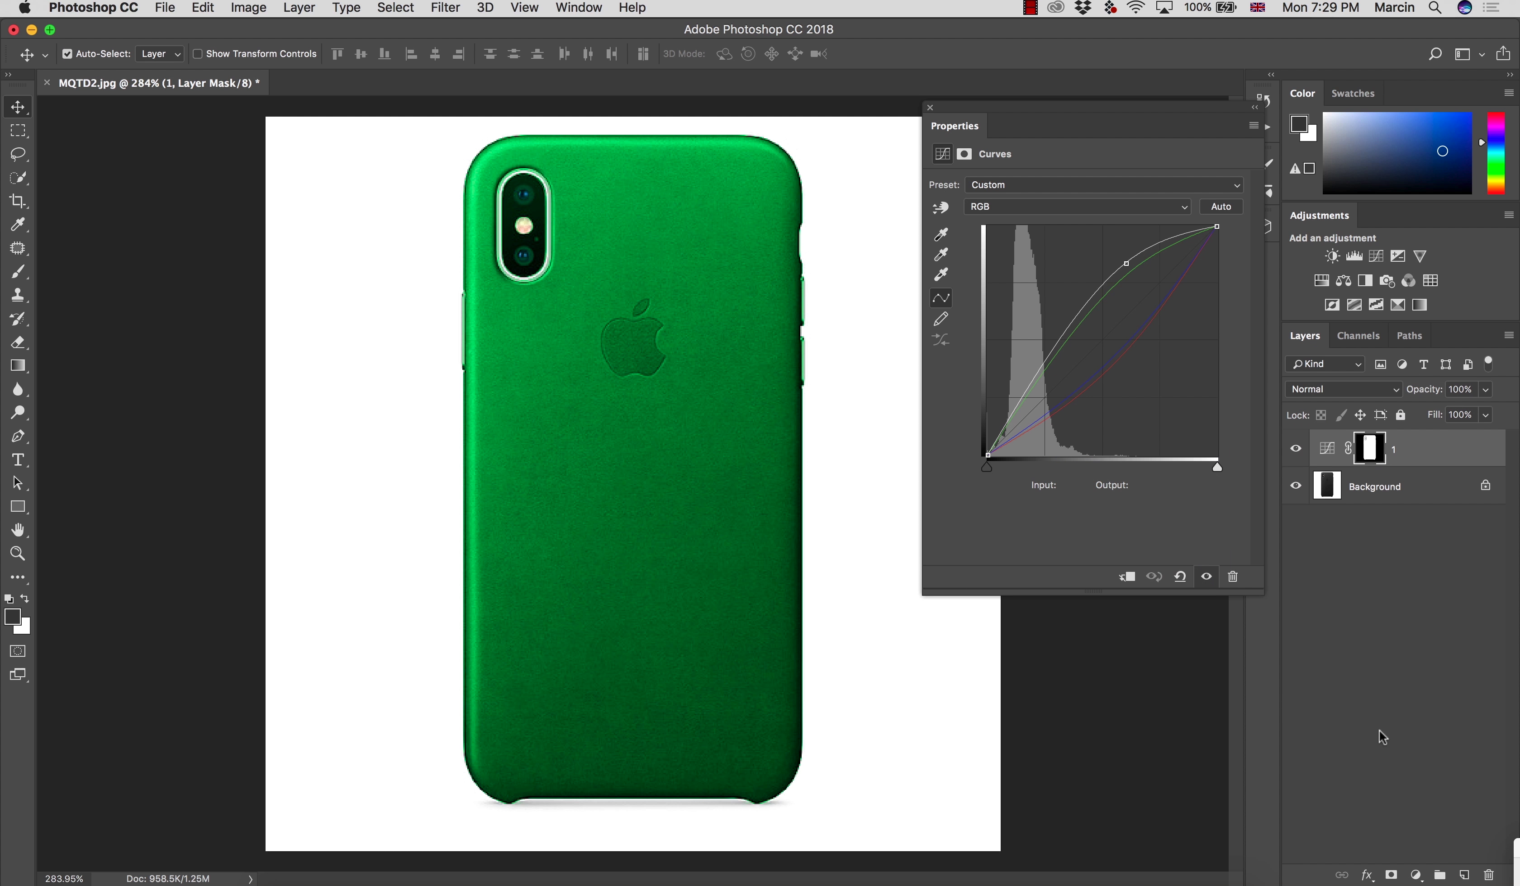
Draw a 76×100 px navy reference rectangle left of the phone
click(19, 508)
drag(293, 586, 392, 714)
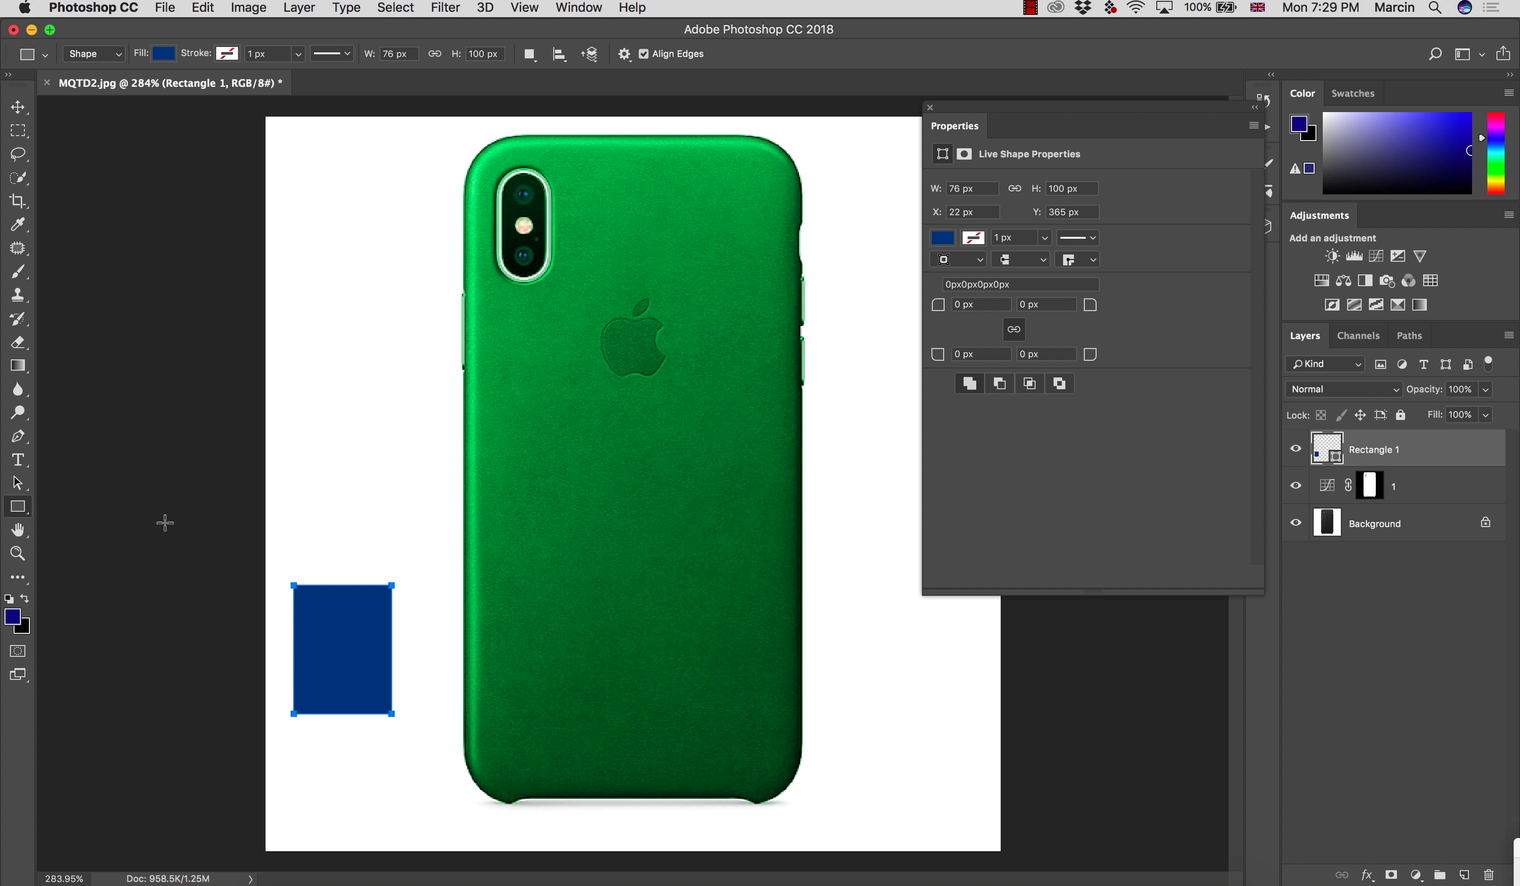
right_click(17, 507)
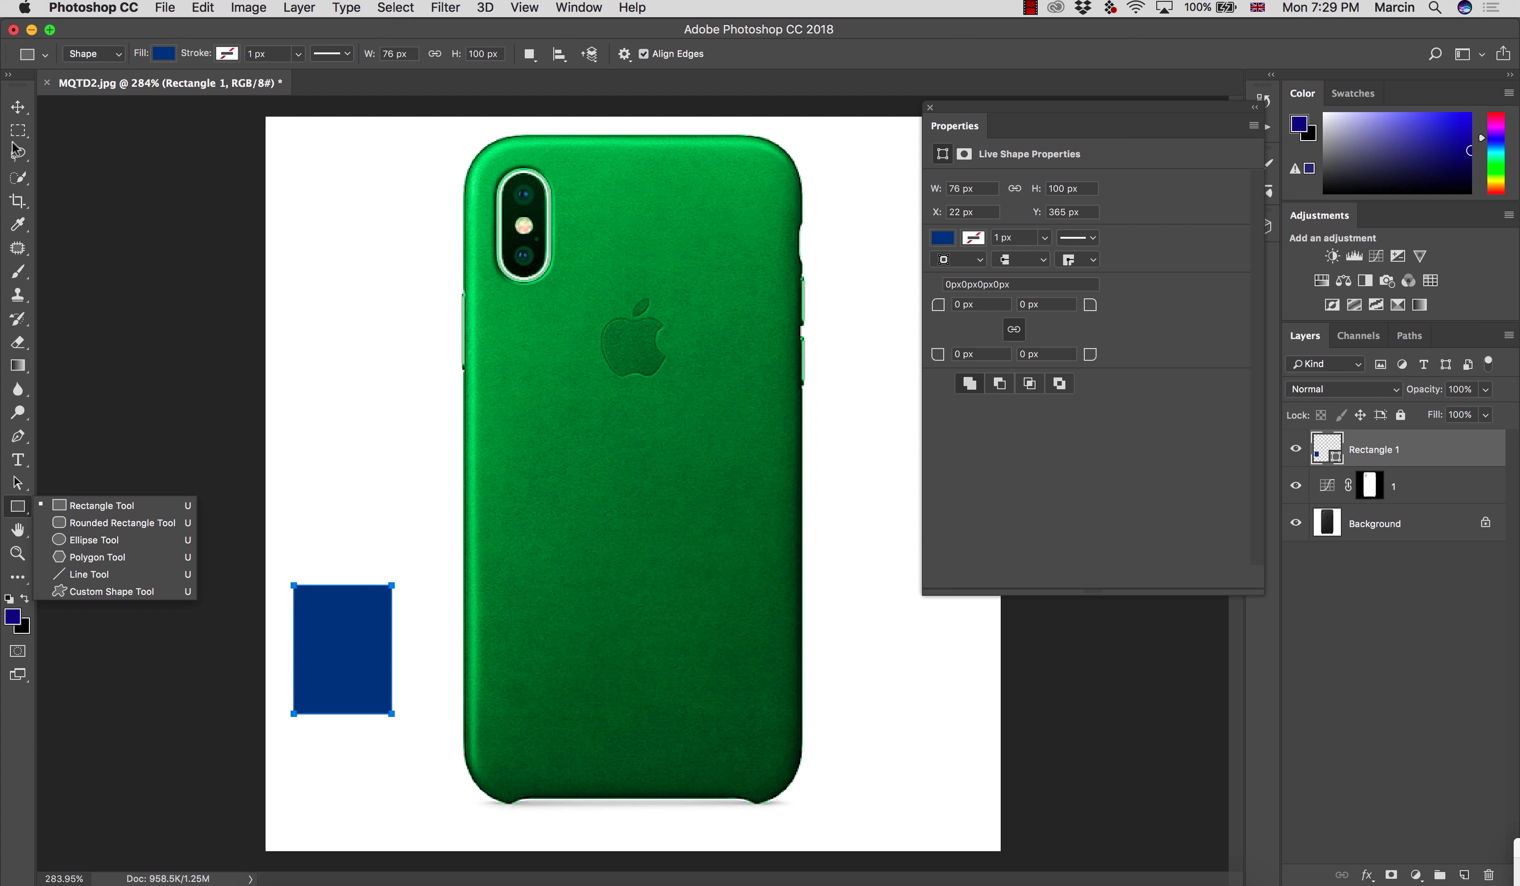
key(Escape)
key(m)
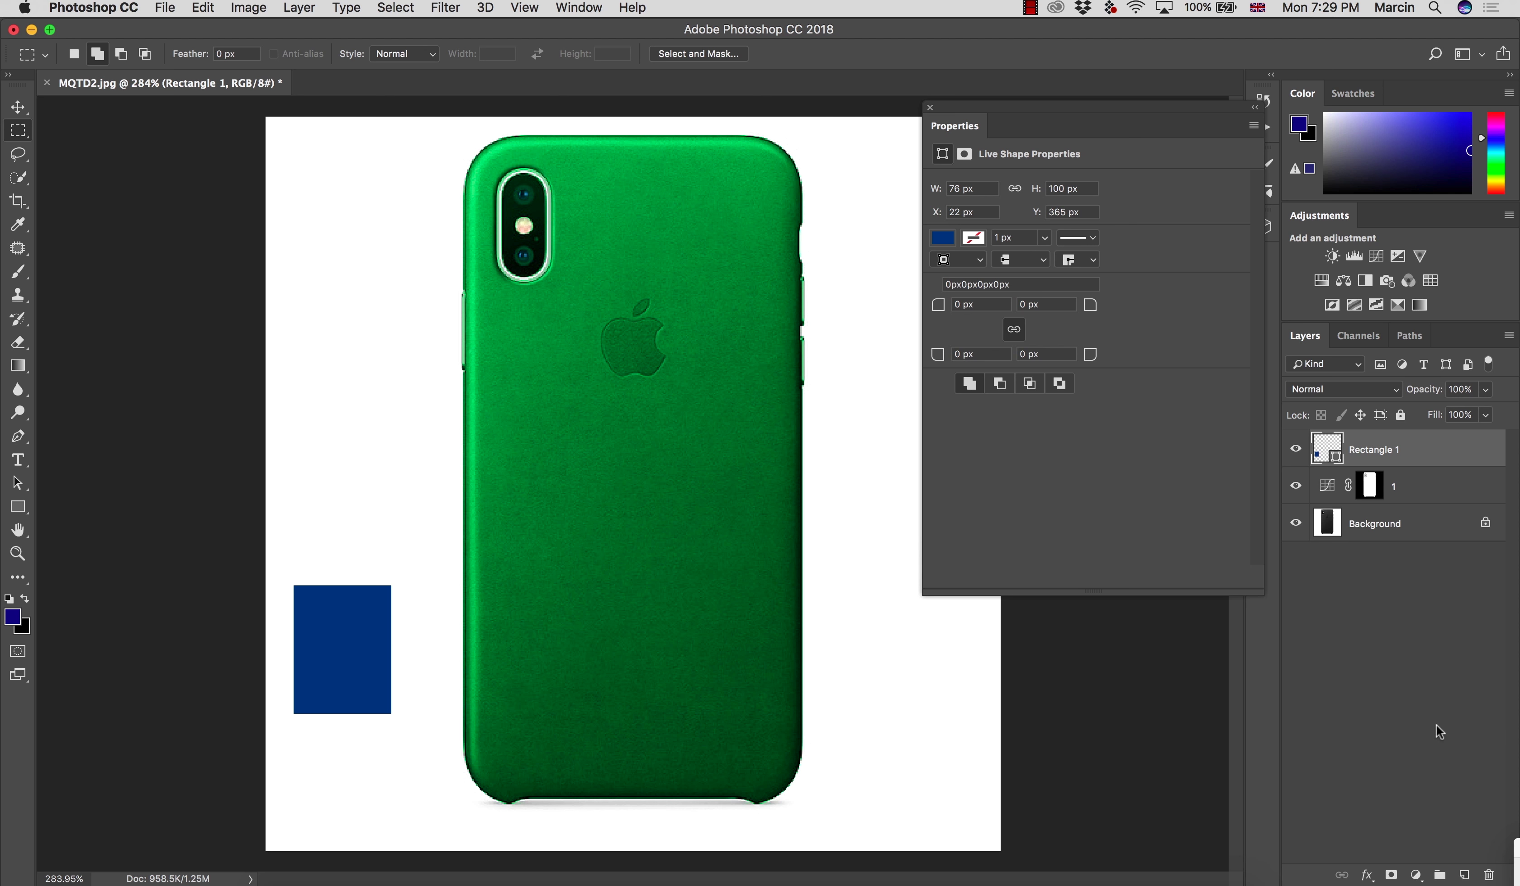
On a new layer, sample the case's green and draw a 71×95 px rectangle overlapping the navy swatch
click(1465, 875)
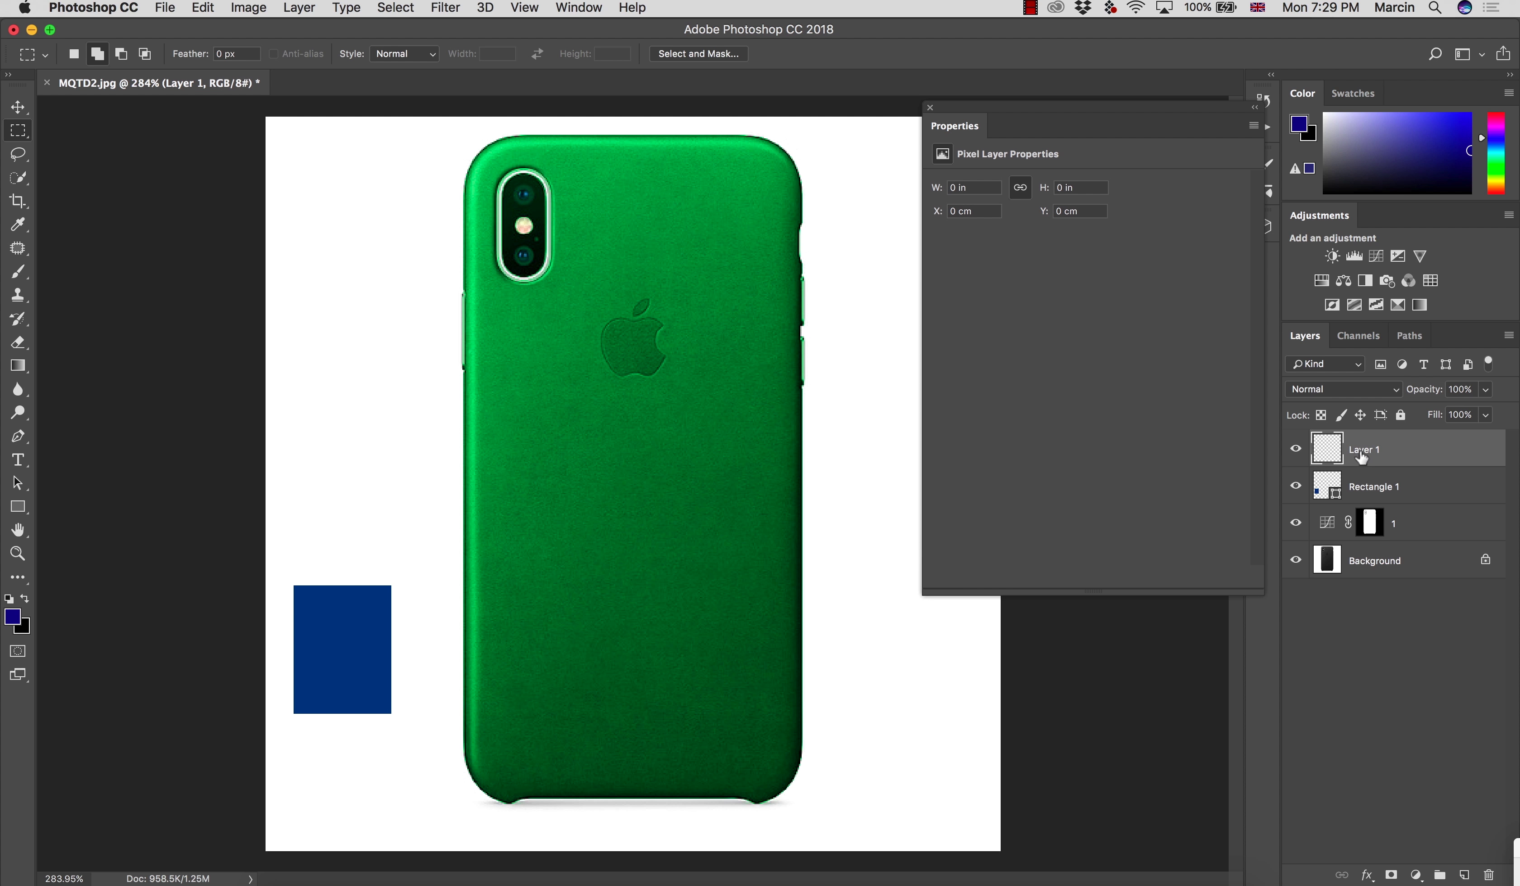
key(b)
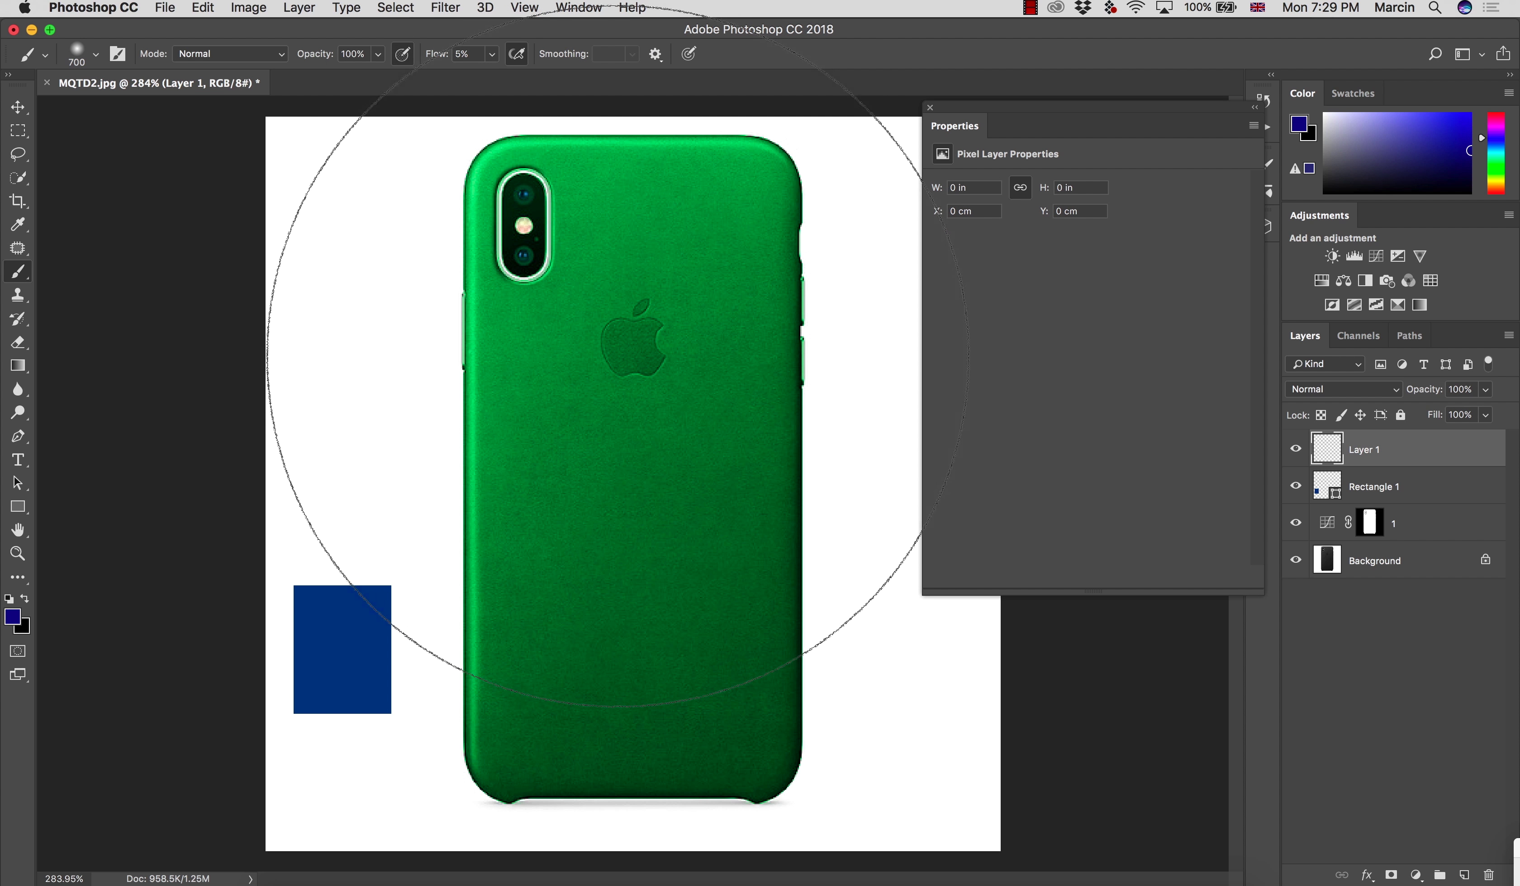
key(bracketleft)
key(bracketleft)
key(bracketleft)
key(bracketleft)
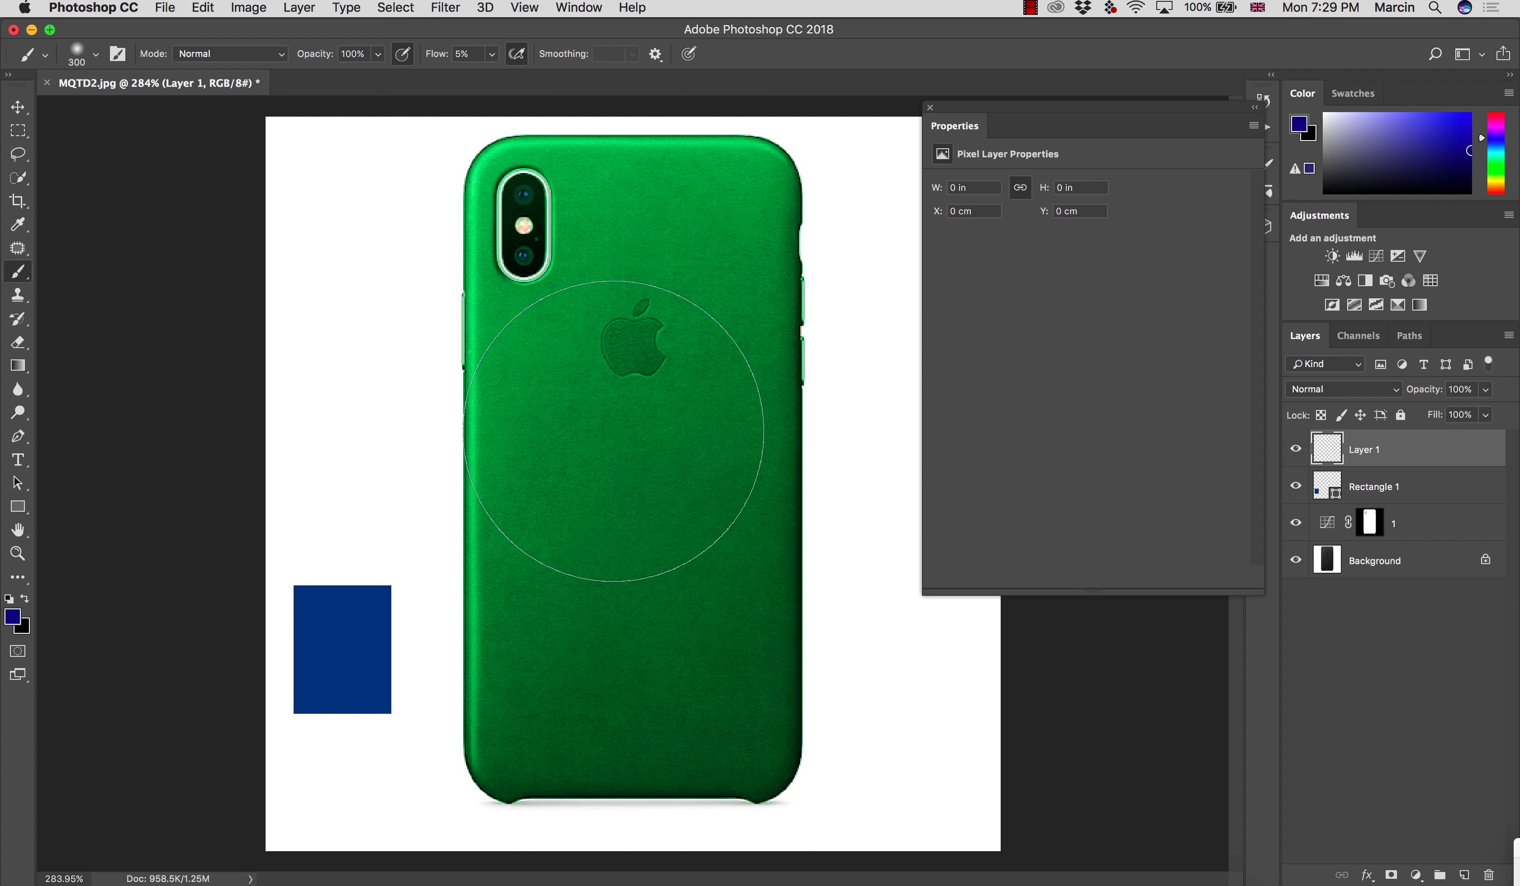
alt+click(611, 426)
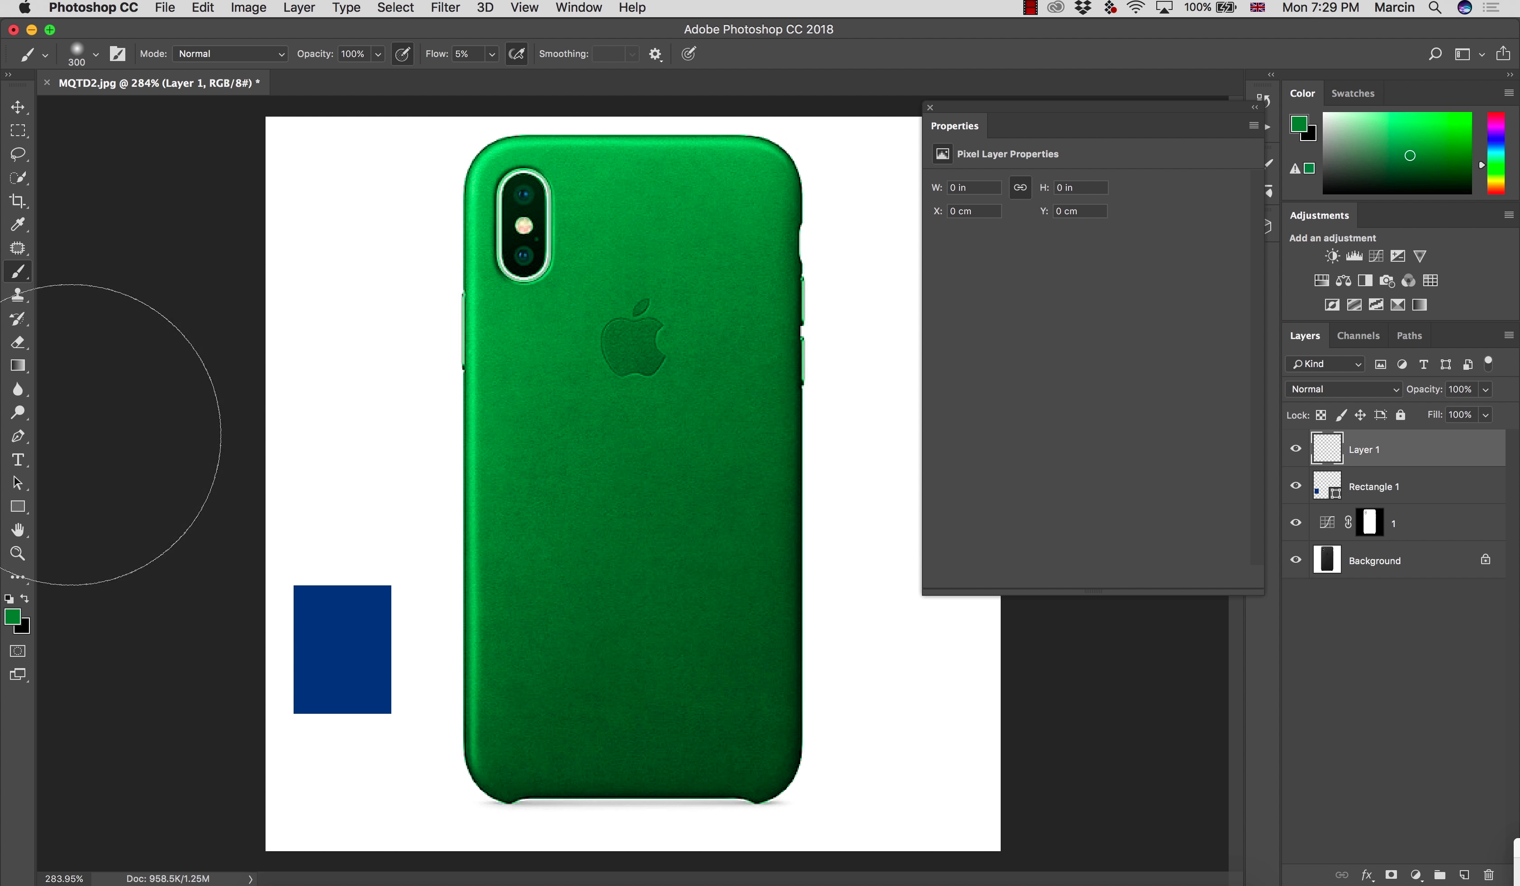
click(17, 507)
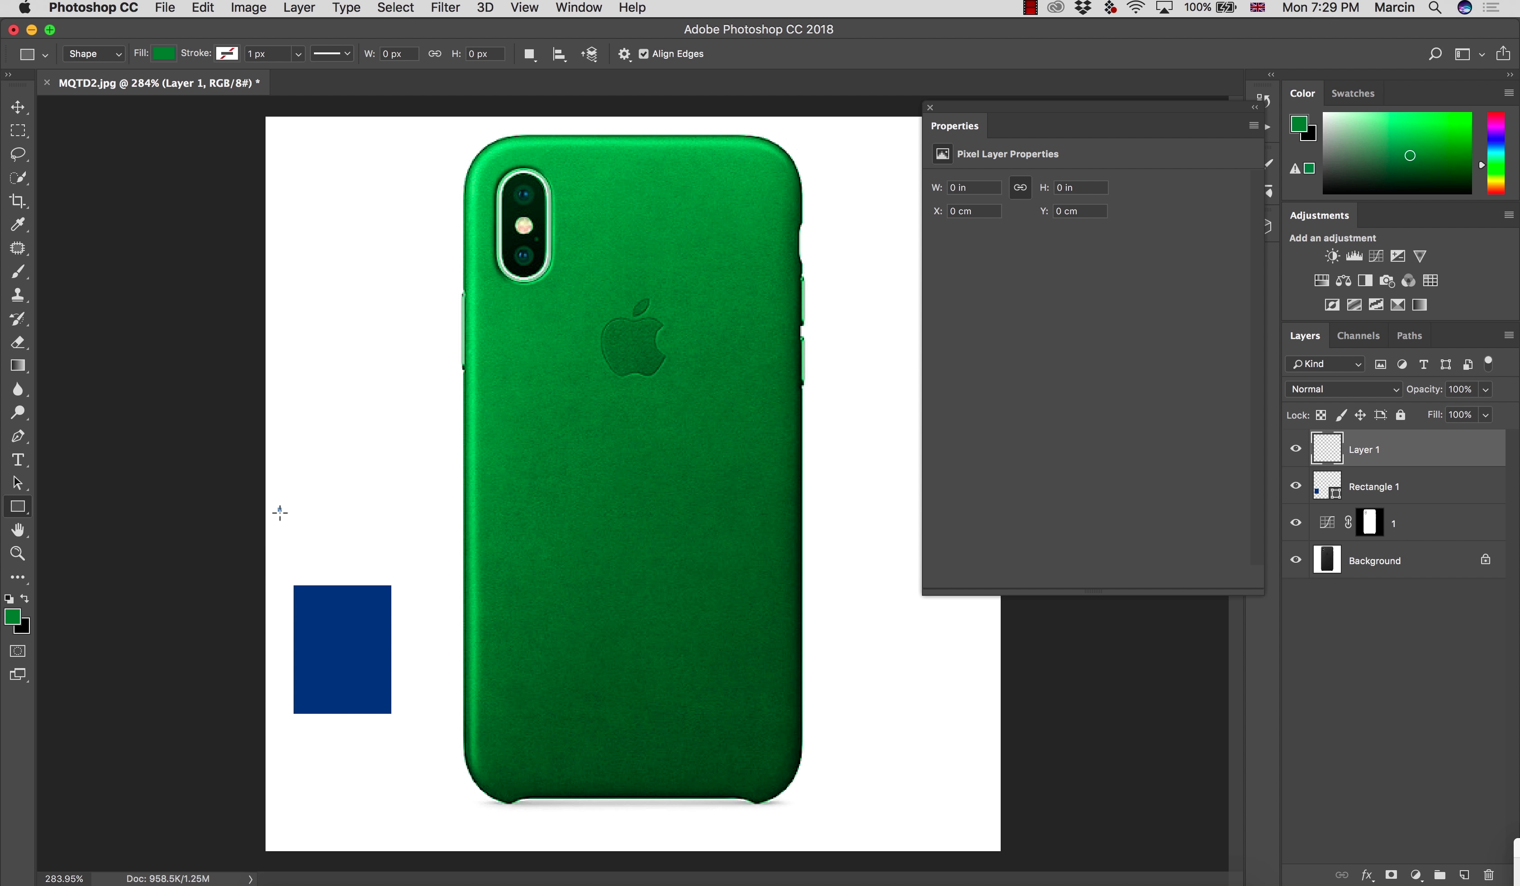
drag(278, 508, 370, 631)
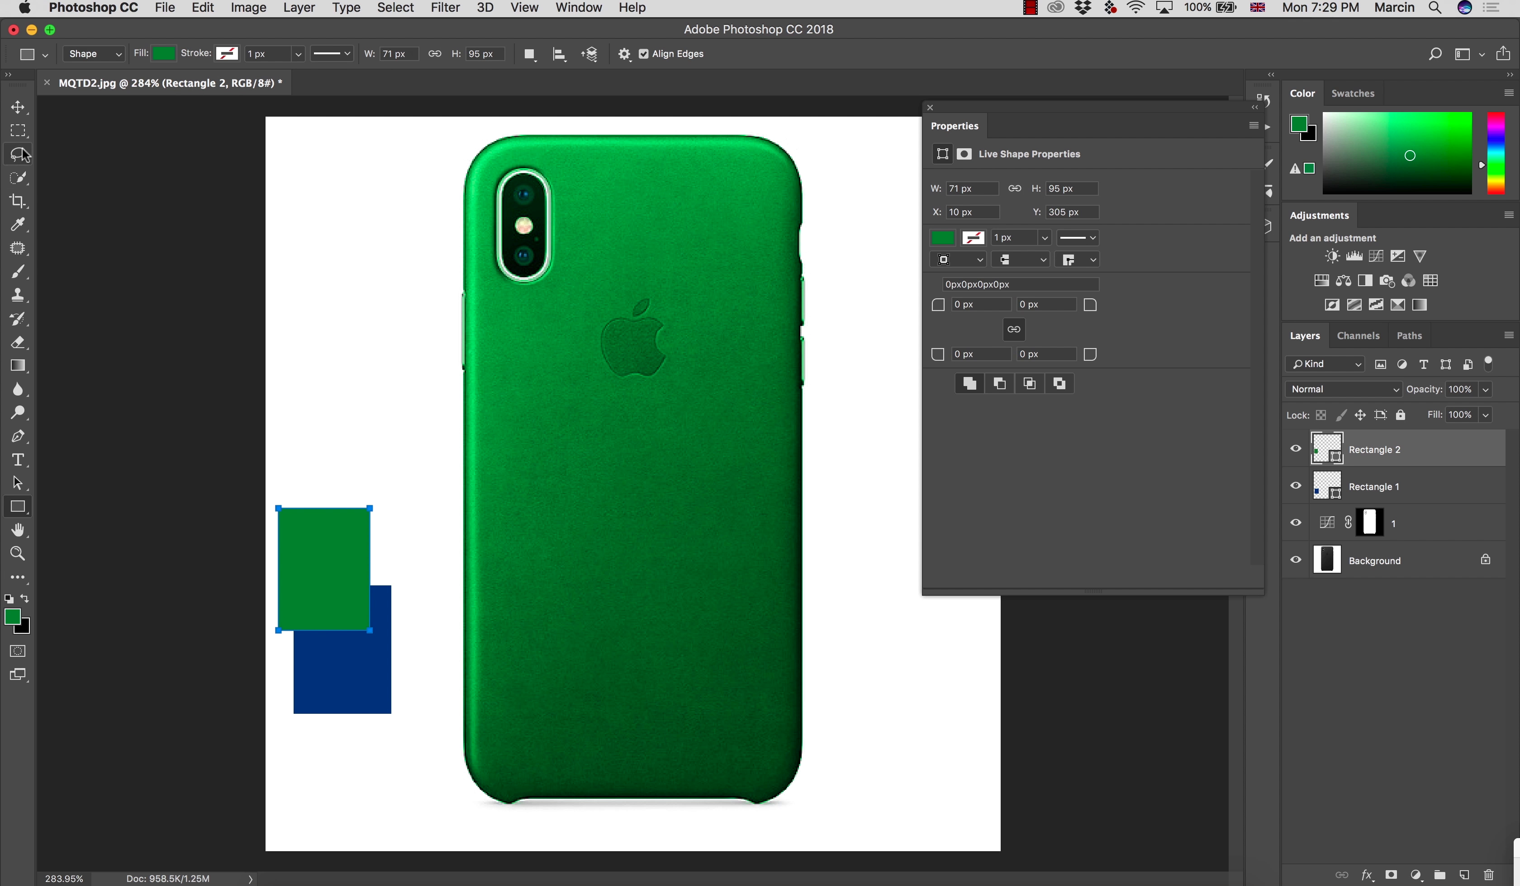
click(17, 107)
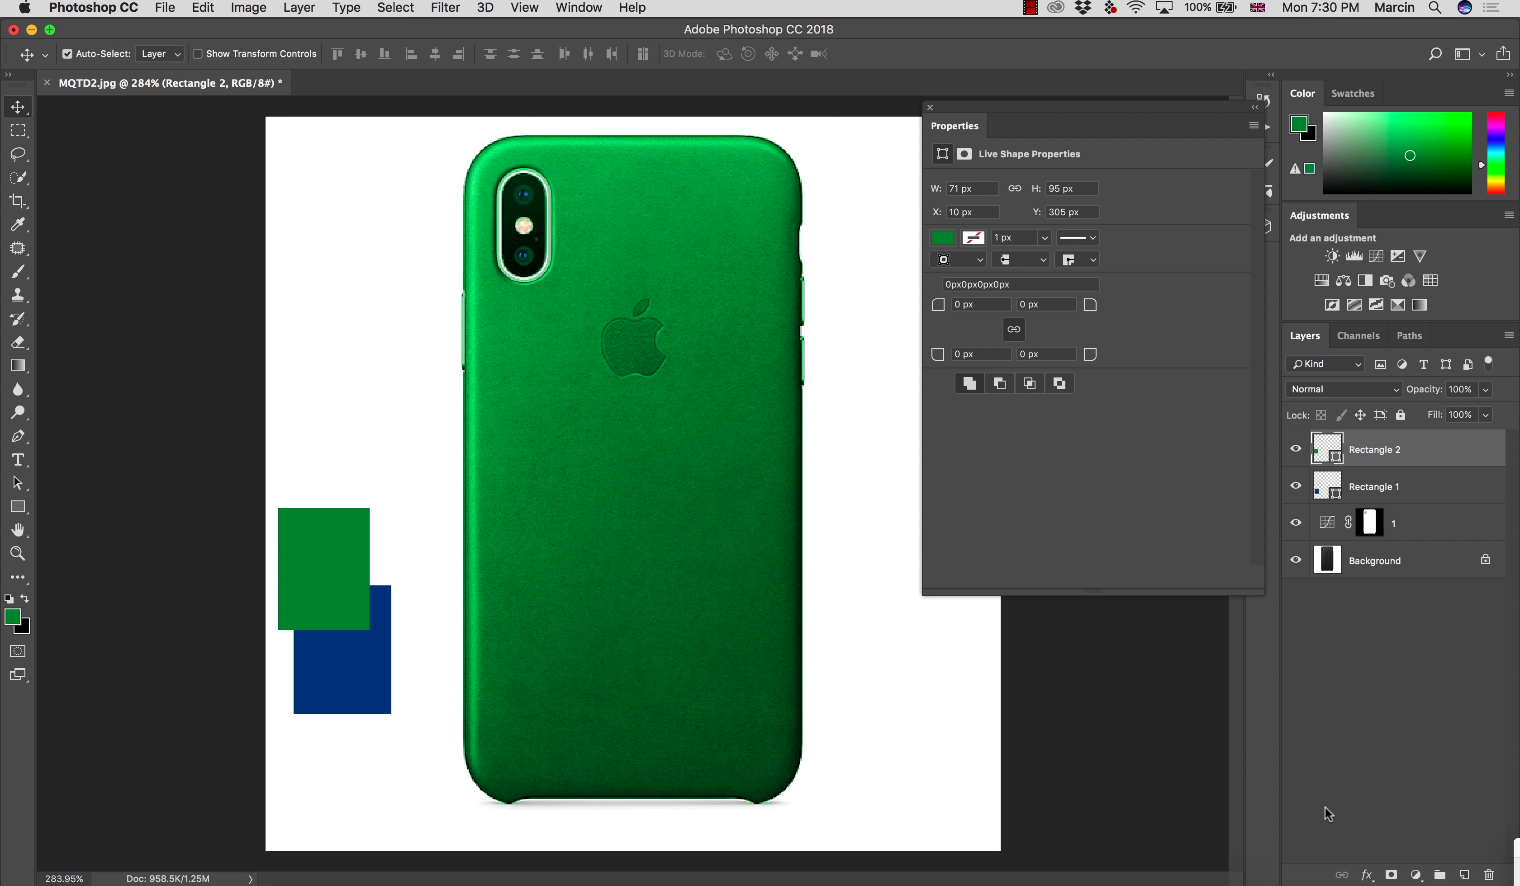
Add Hue/Saturation, sample the green square as the range, and set Hue to +92 for navy blue
click(1416, 875)
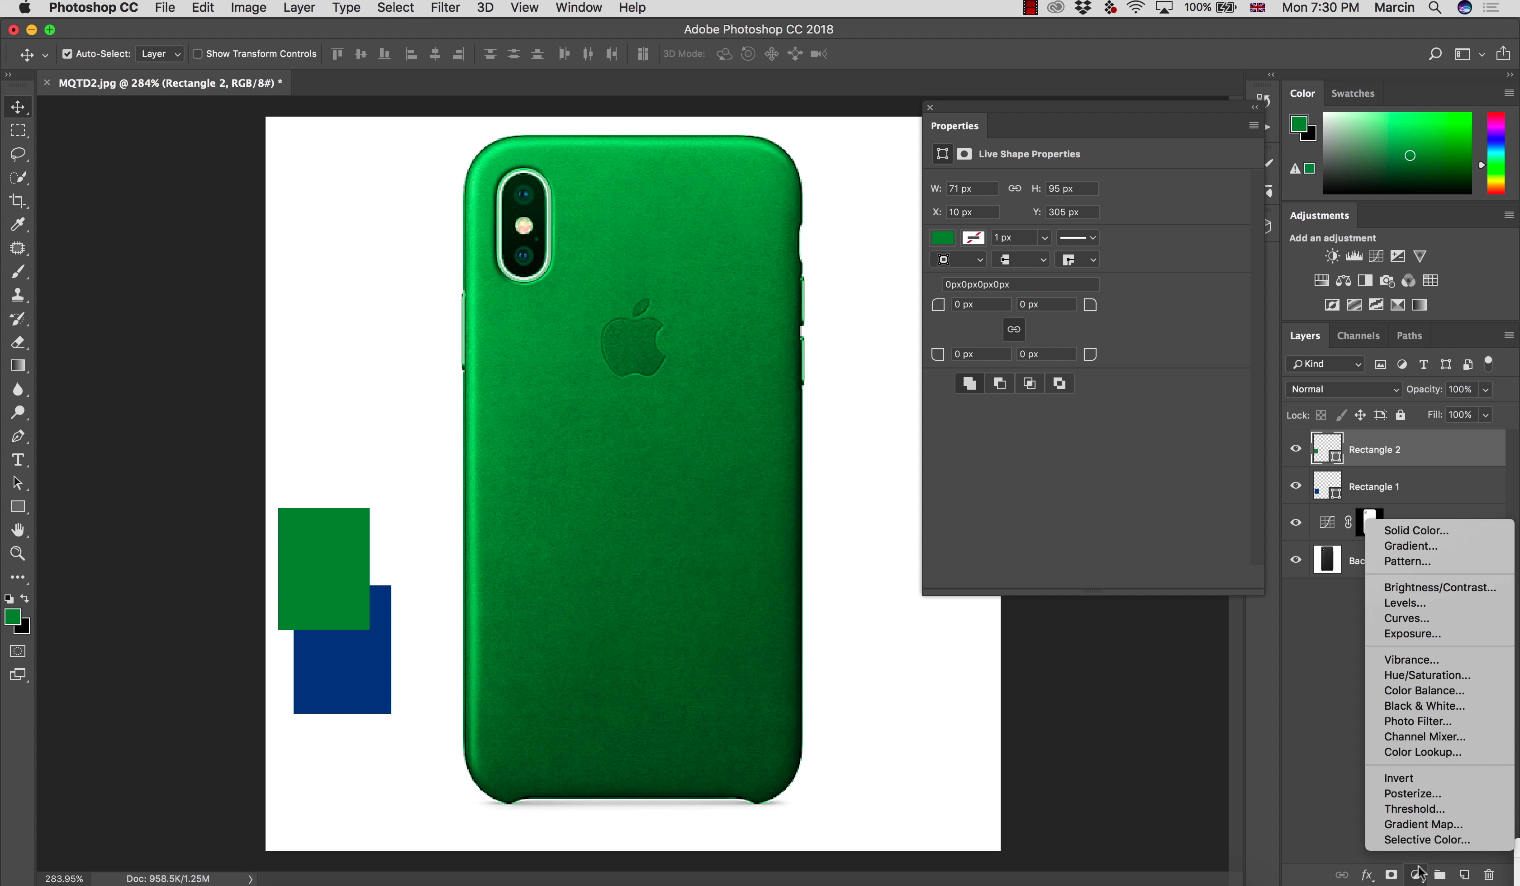
click(1410, 675)
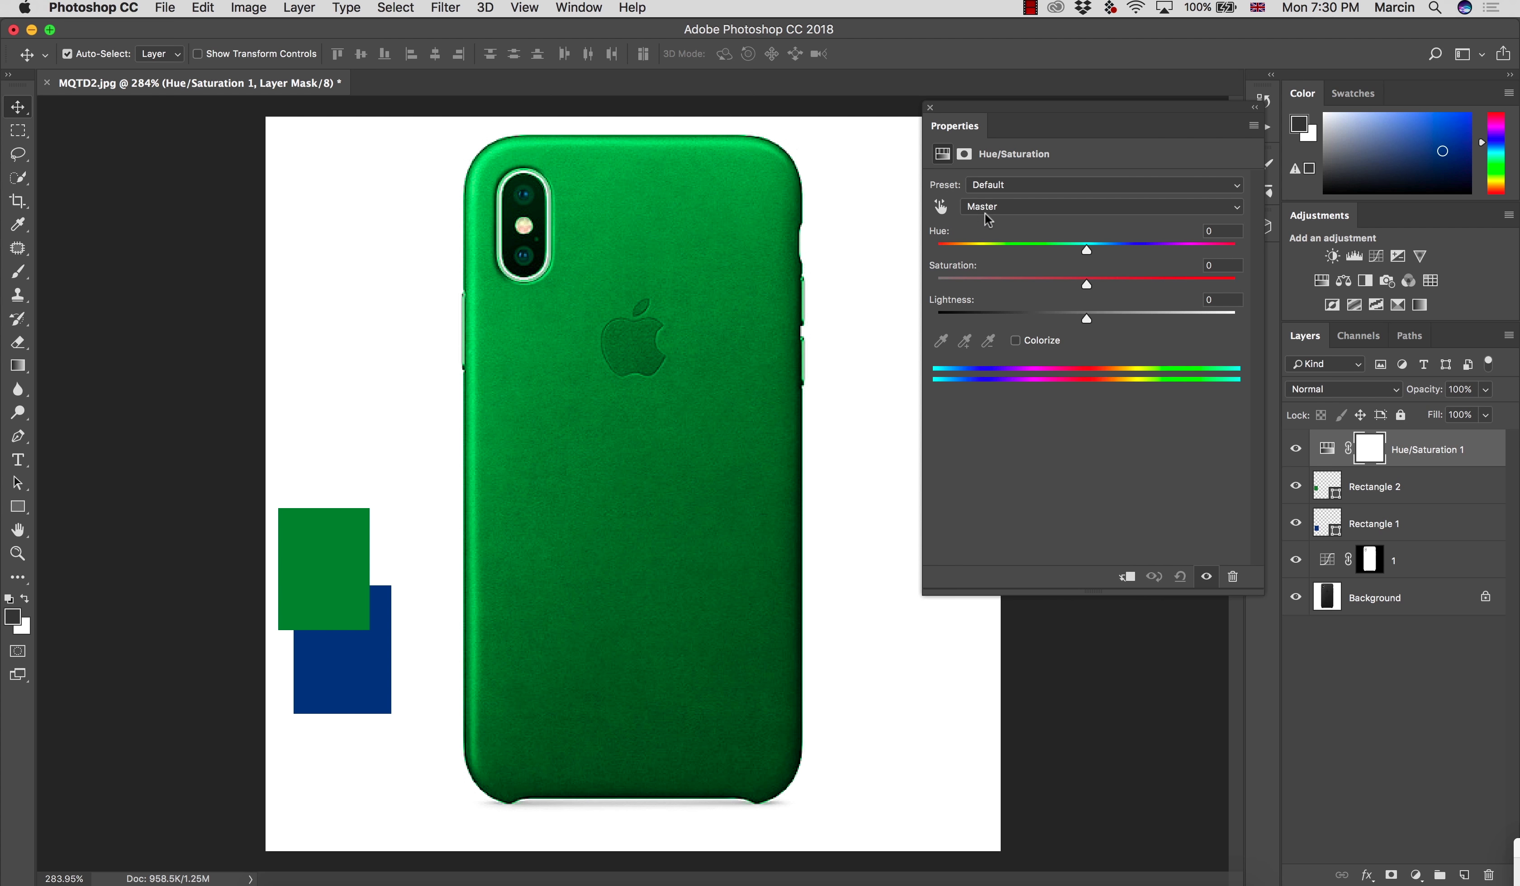
click(985, 208)
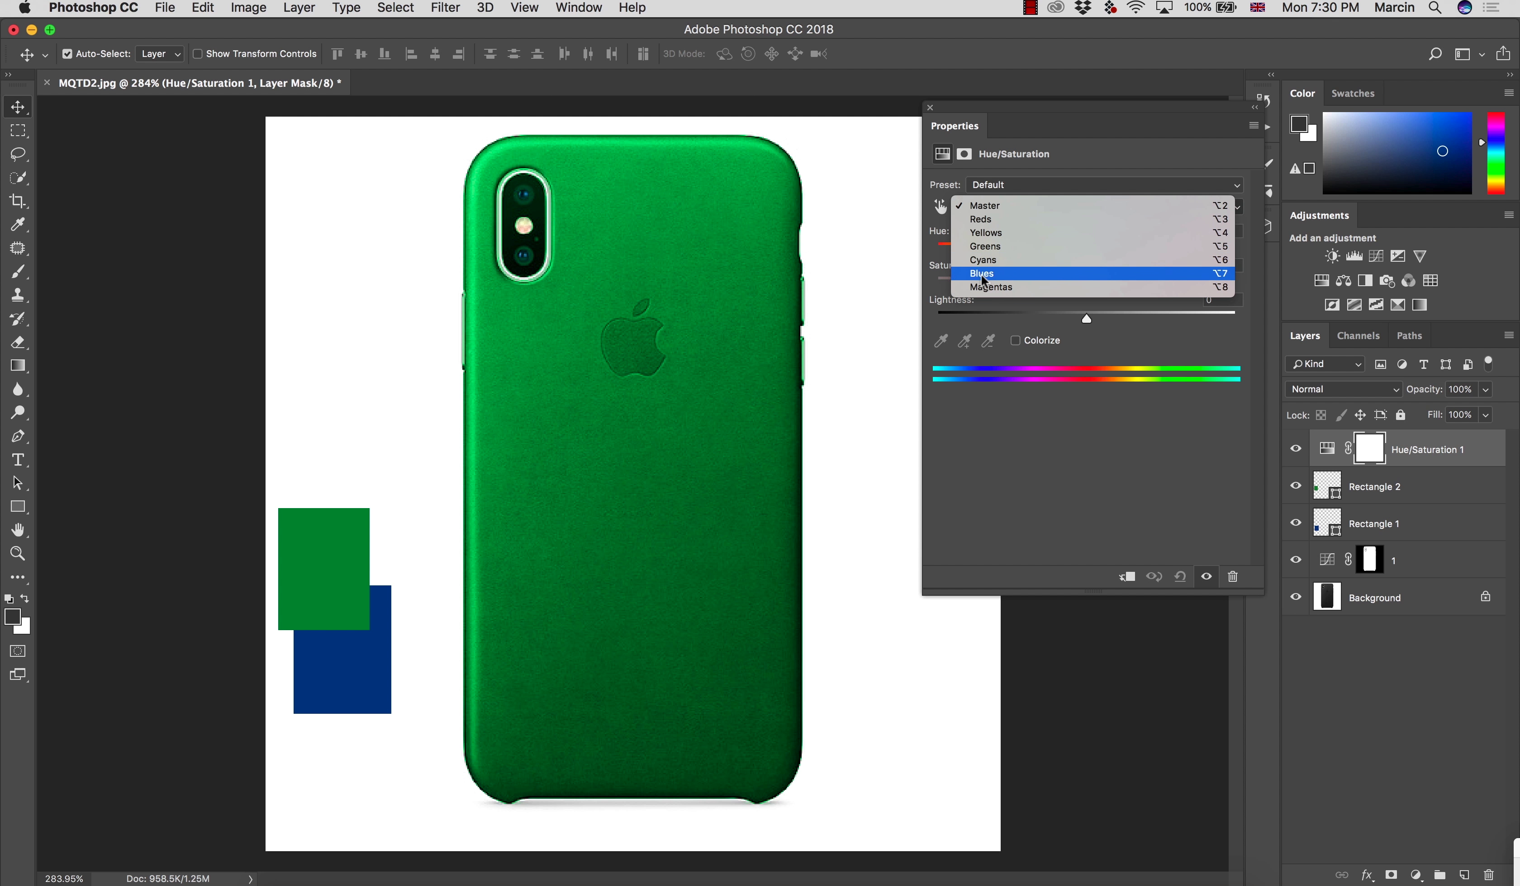
click(991, 286)
click(942, 342)
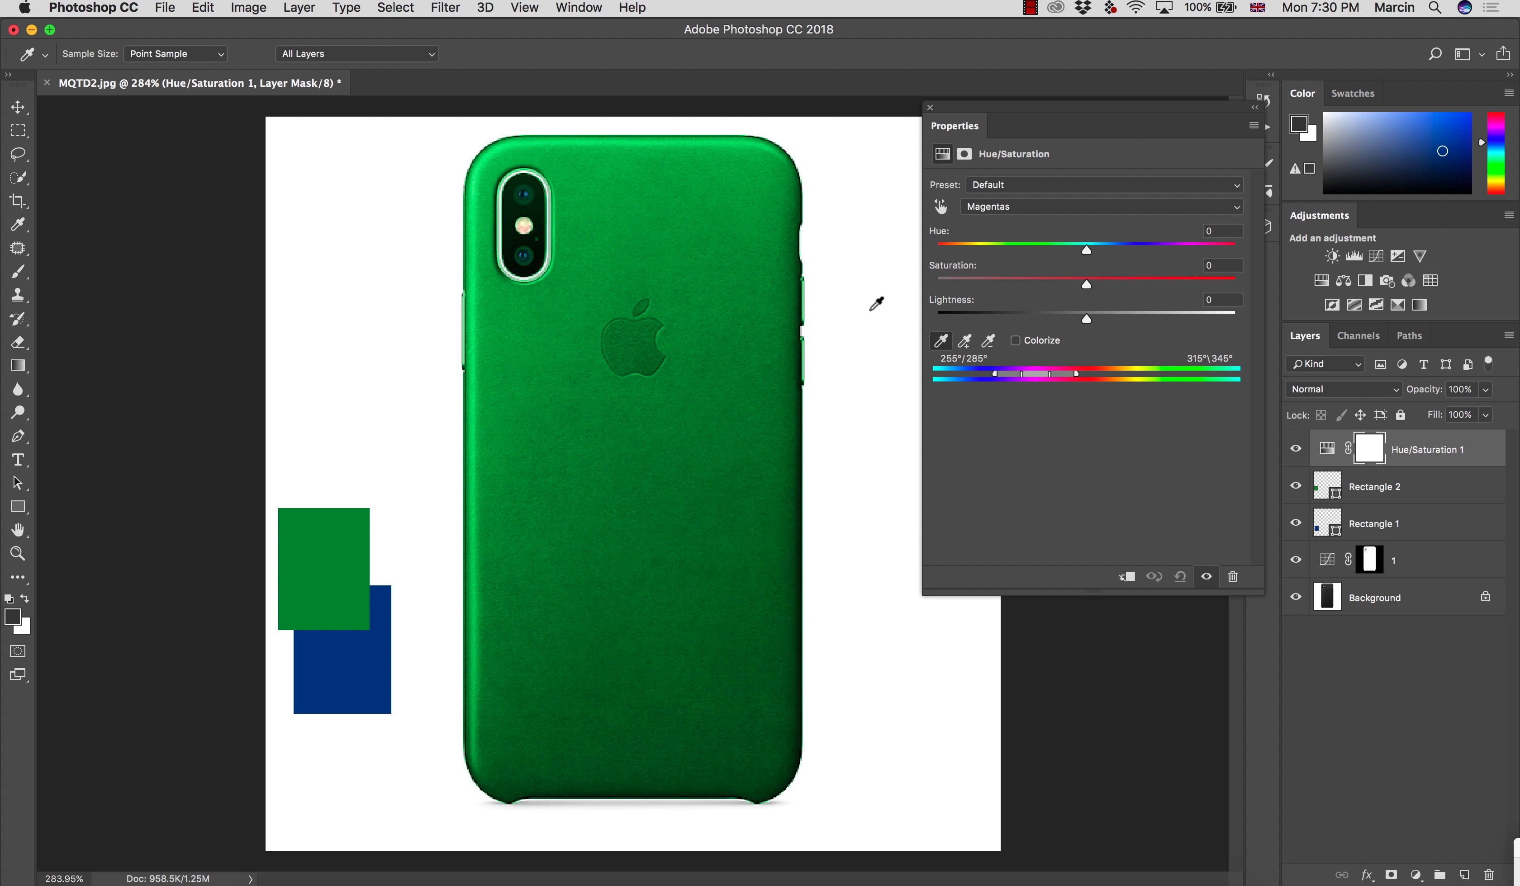
click(318, 541)
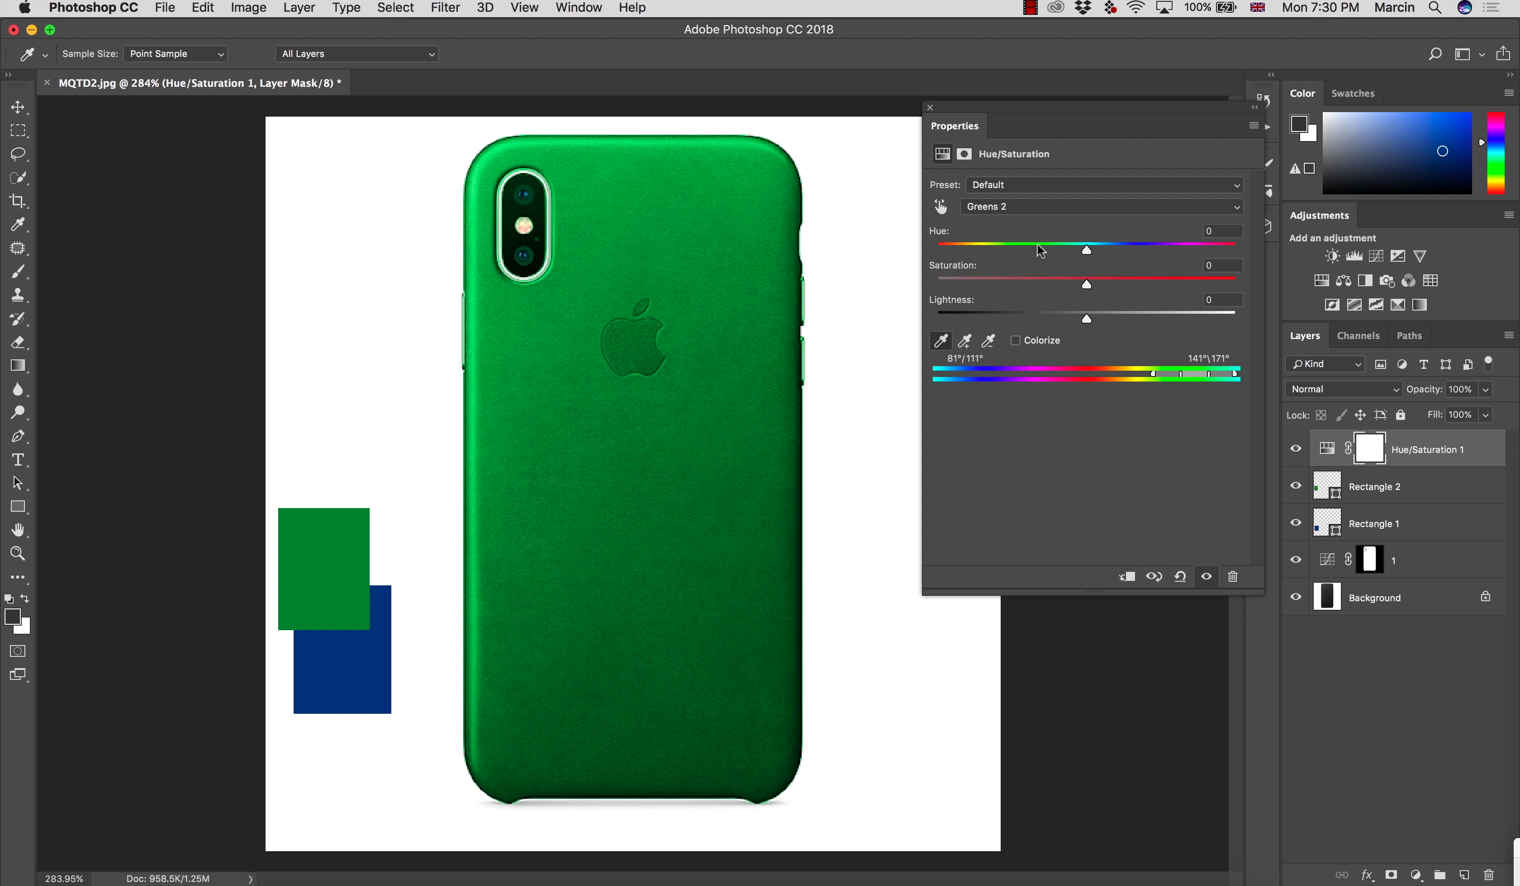
drag(1086, 248, 1180, 248)
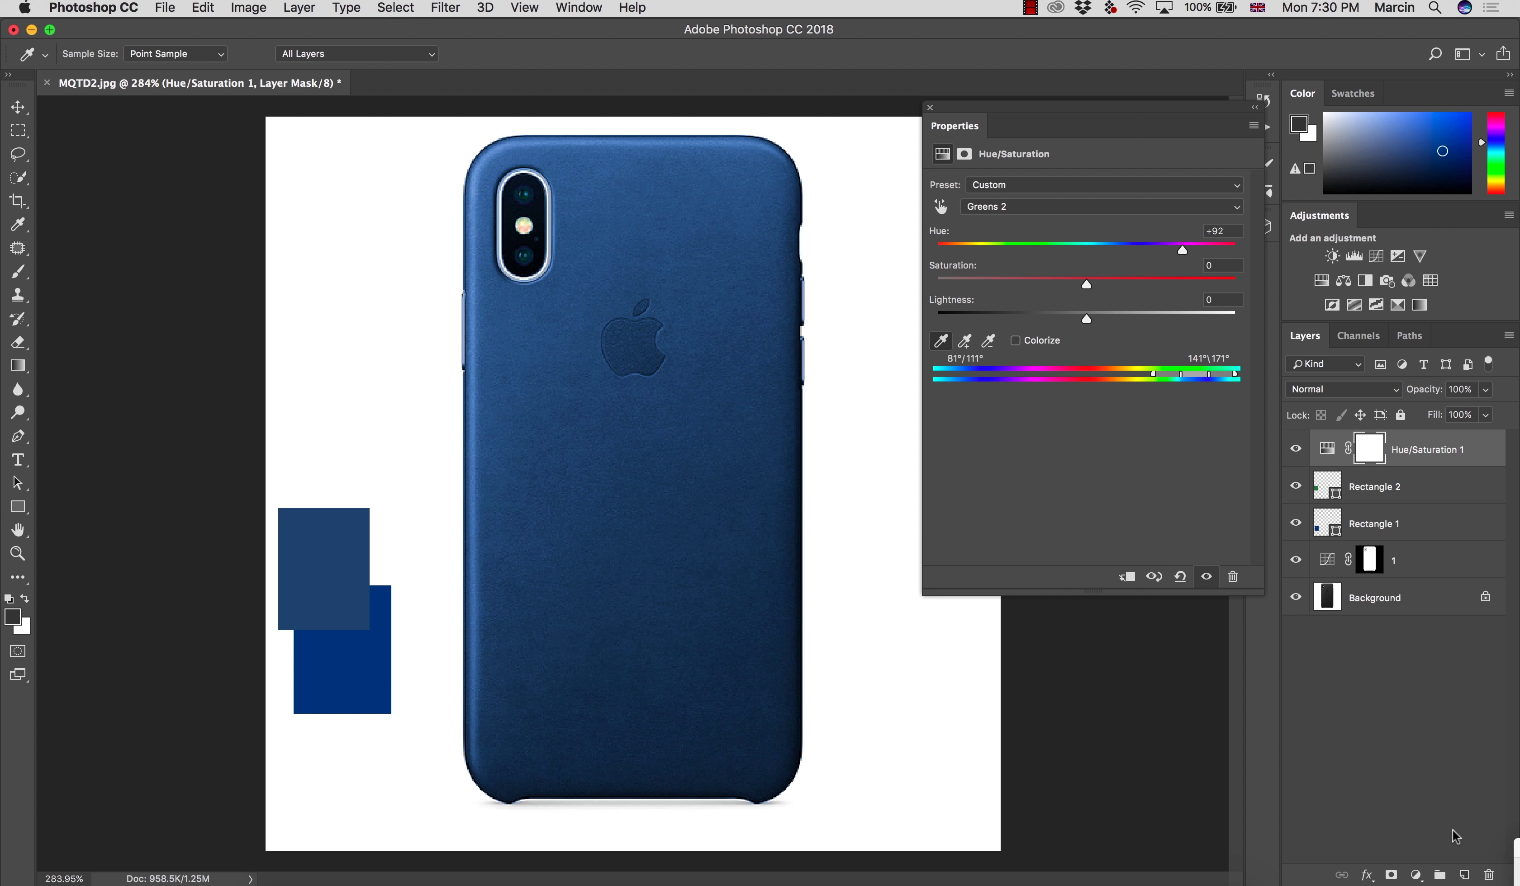
Add an empty layer and sample both reference squares to compare their blues in the Color Picker
click(1464, 875)
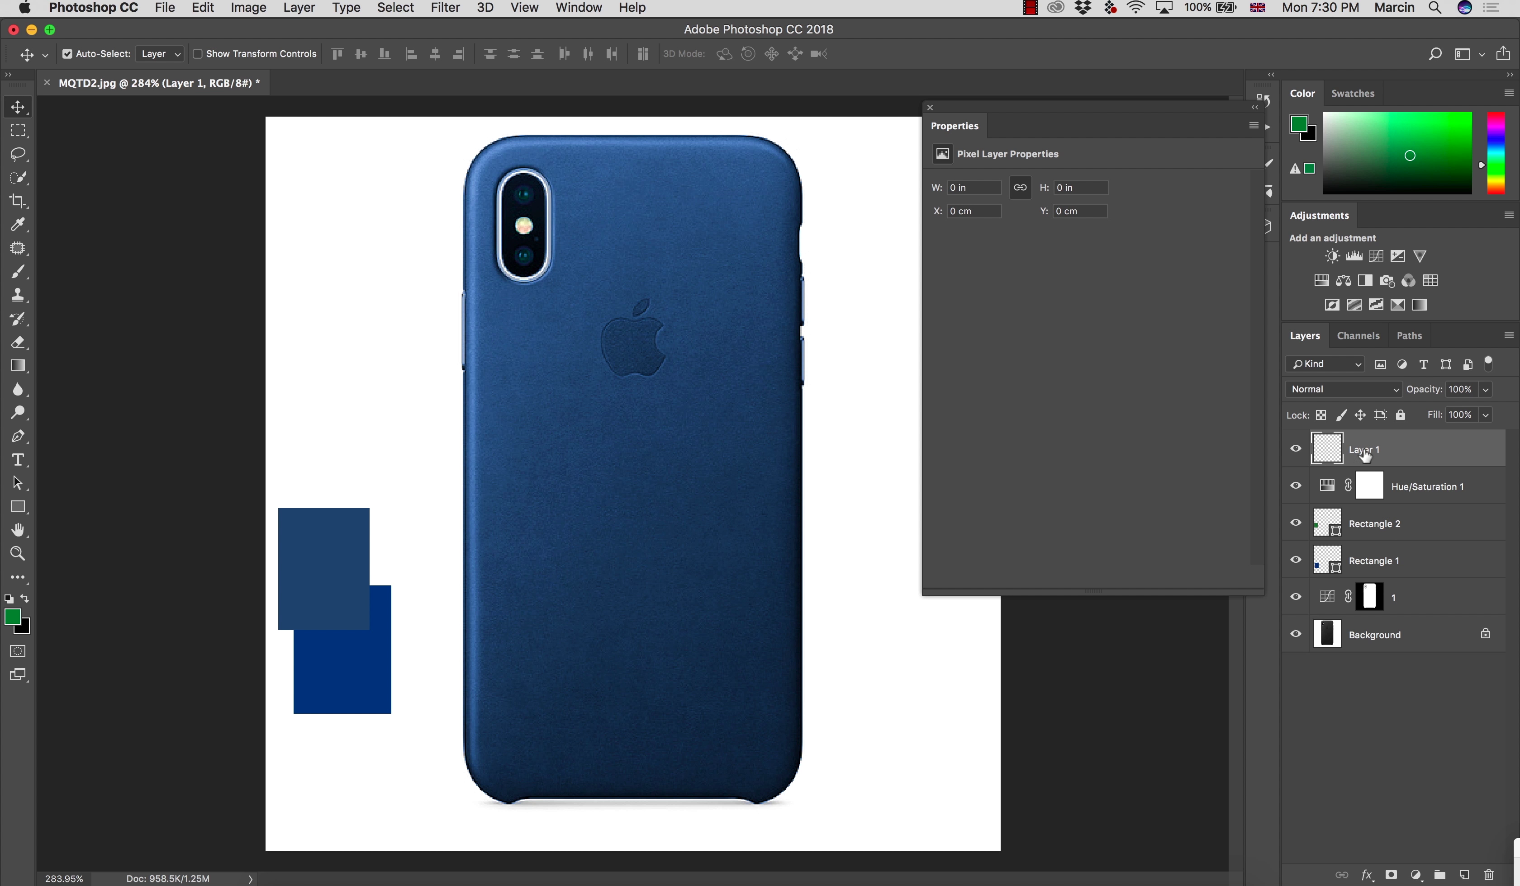
key(b)
alt+click(352, 636)
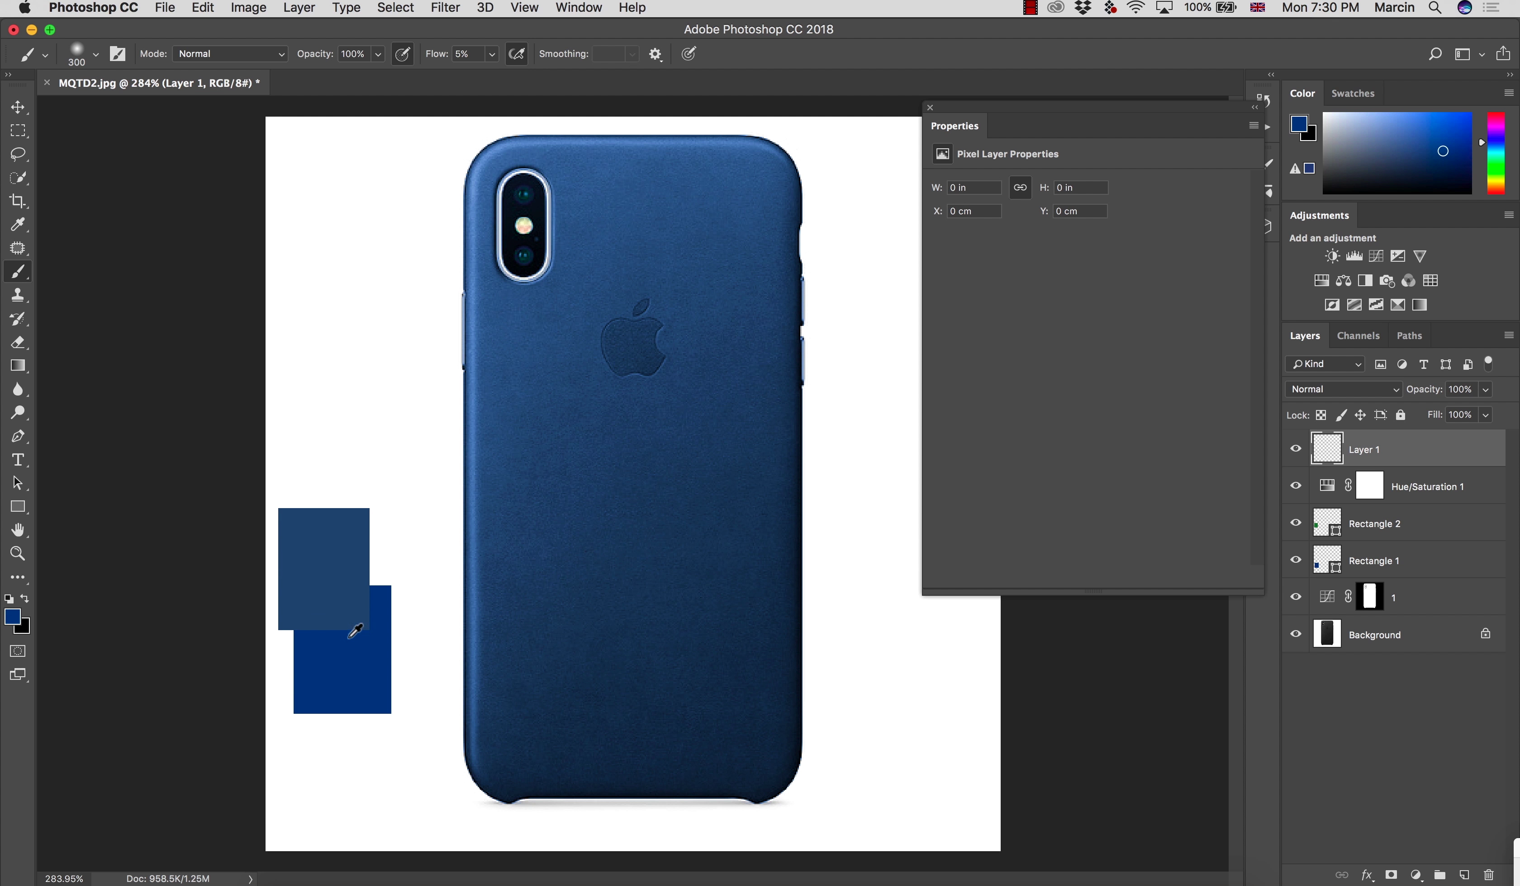
click(13, 618)
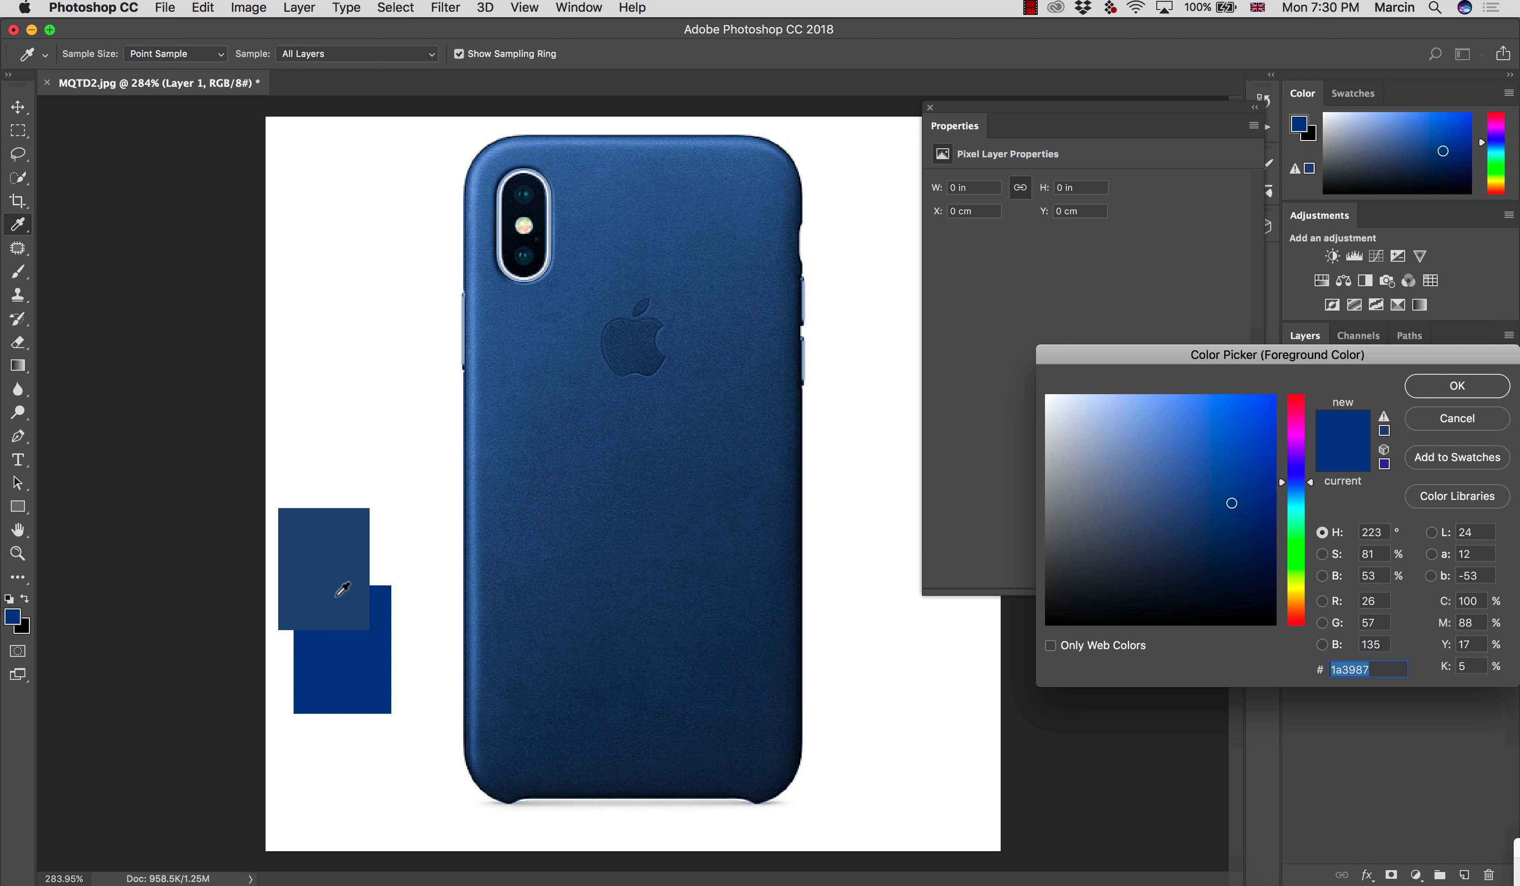
alt+click(332, 537)
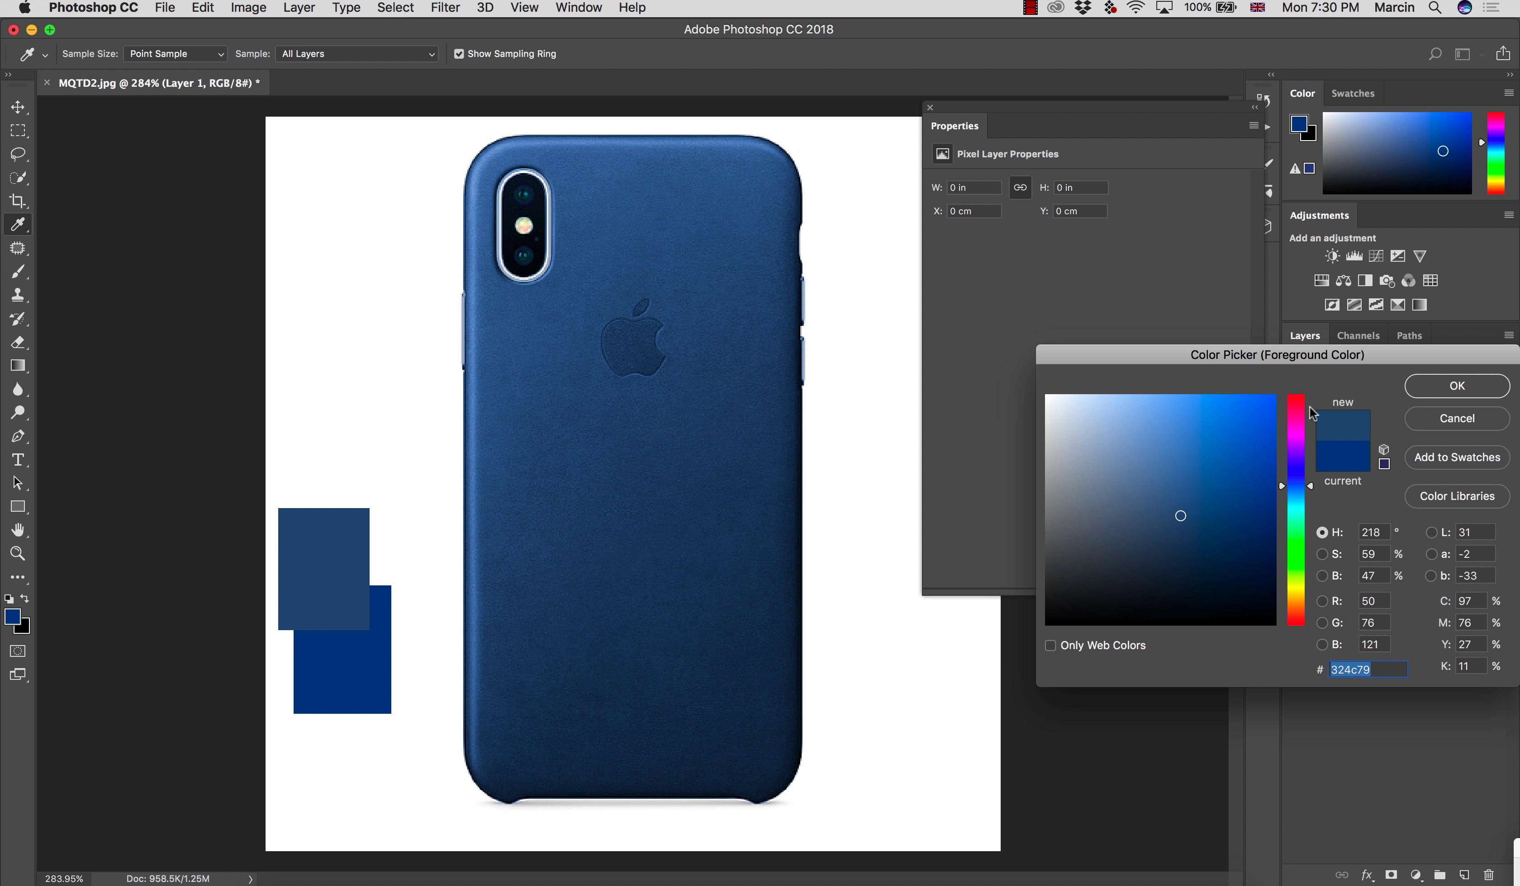
click(1455, 418)
key(b)
key(d)
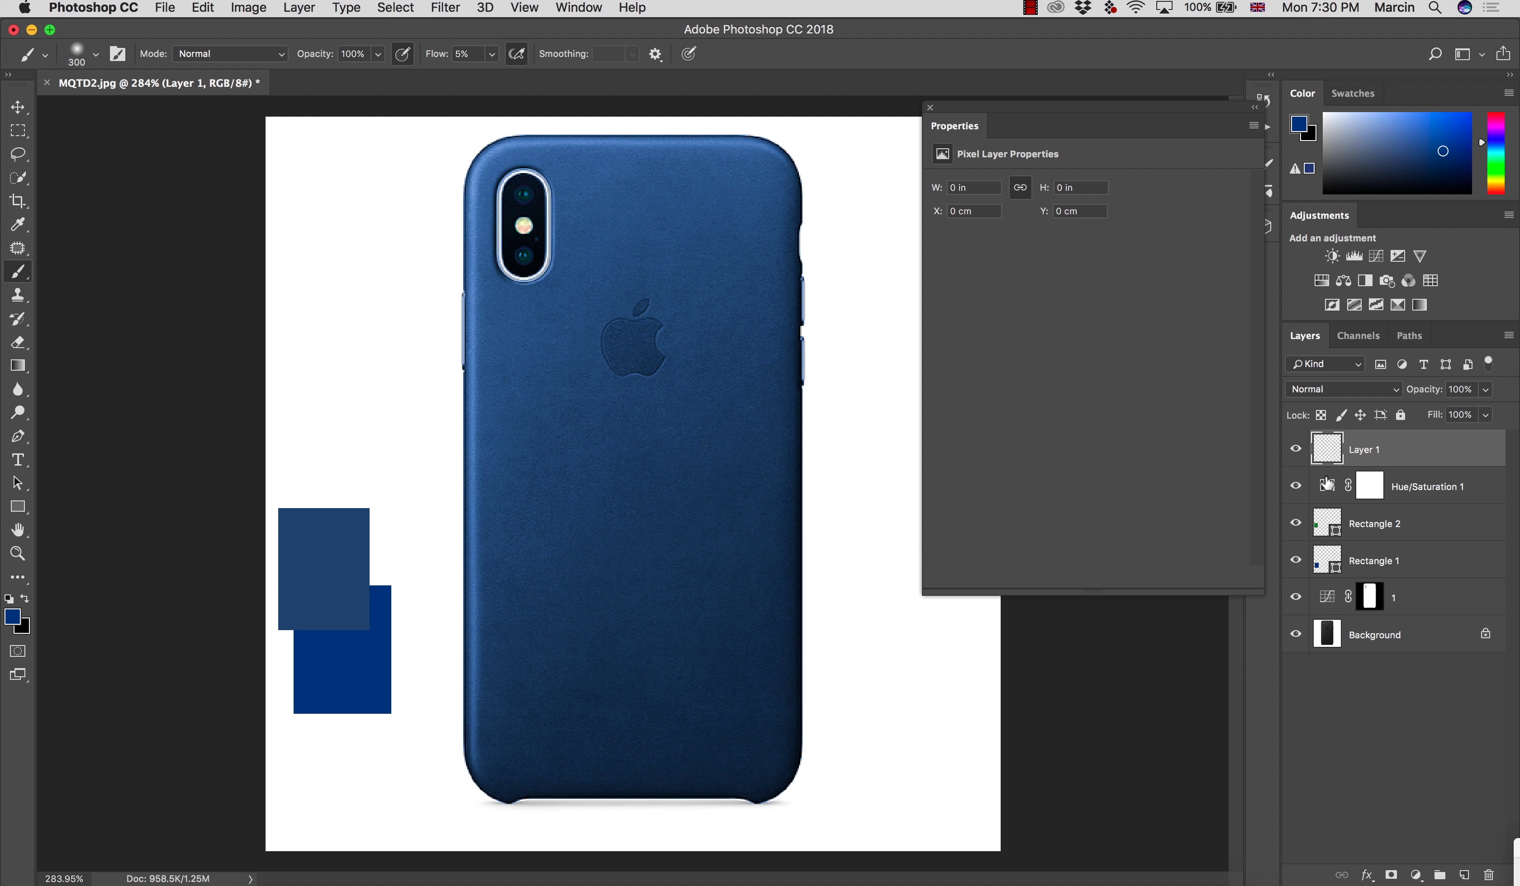
Set the Hue/Saturation Greens 2 hue shift to +97
click(1330, 484)
click(1002, 206)
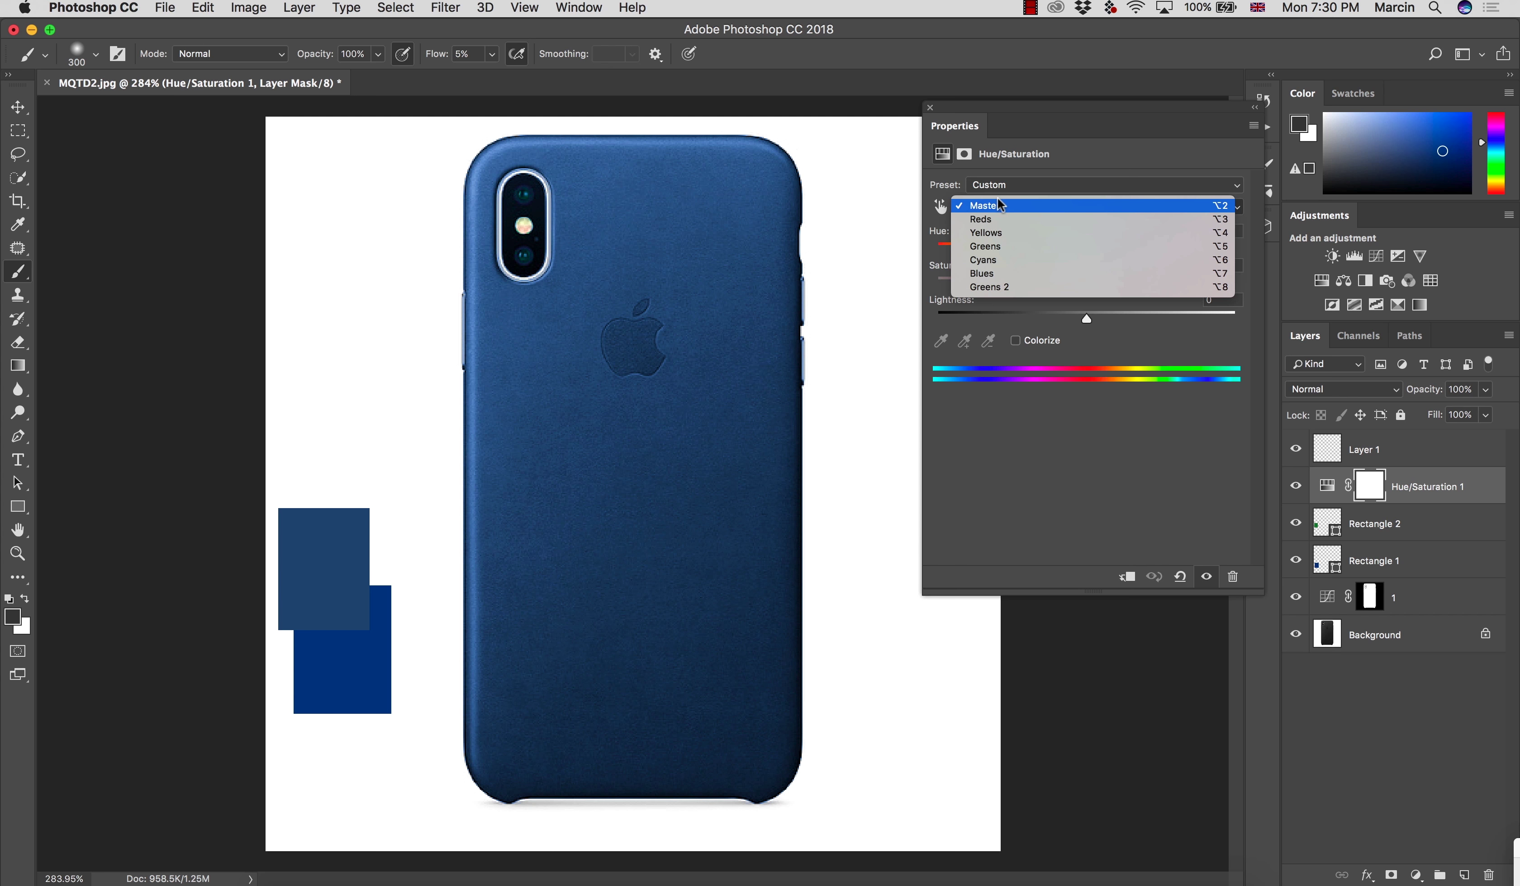
click(1007, 287)
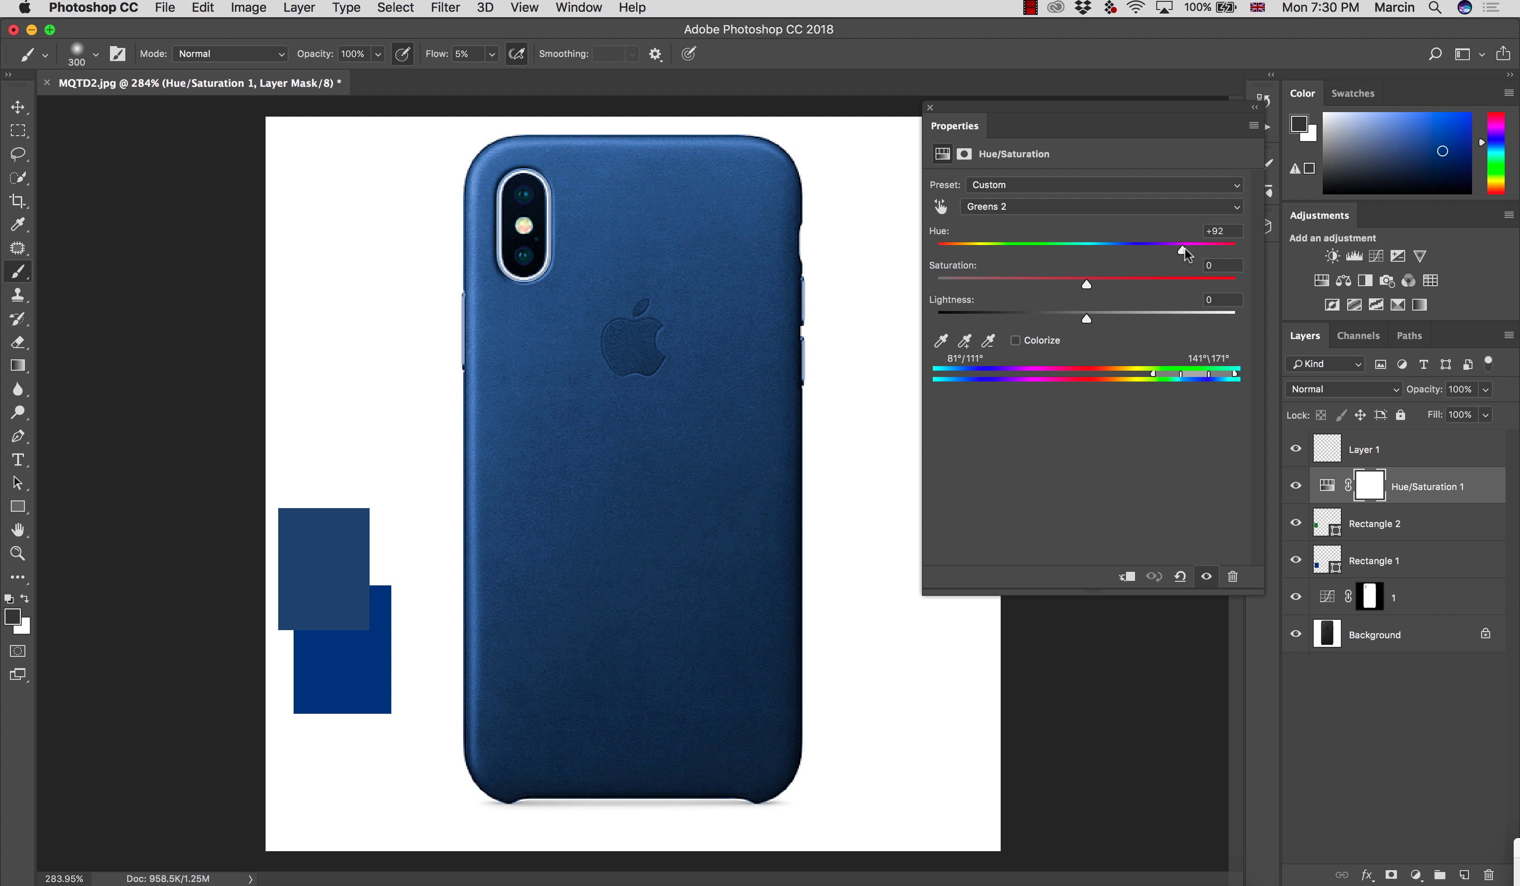
drag(1217, 231, 1226, 231)
text(7)
On Layer 1, resample the reference squares' blues and read their values in the Color Picker
click(1332, 457)
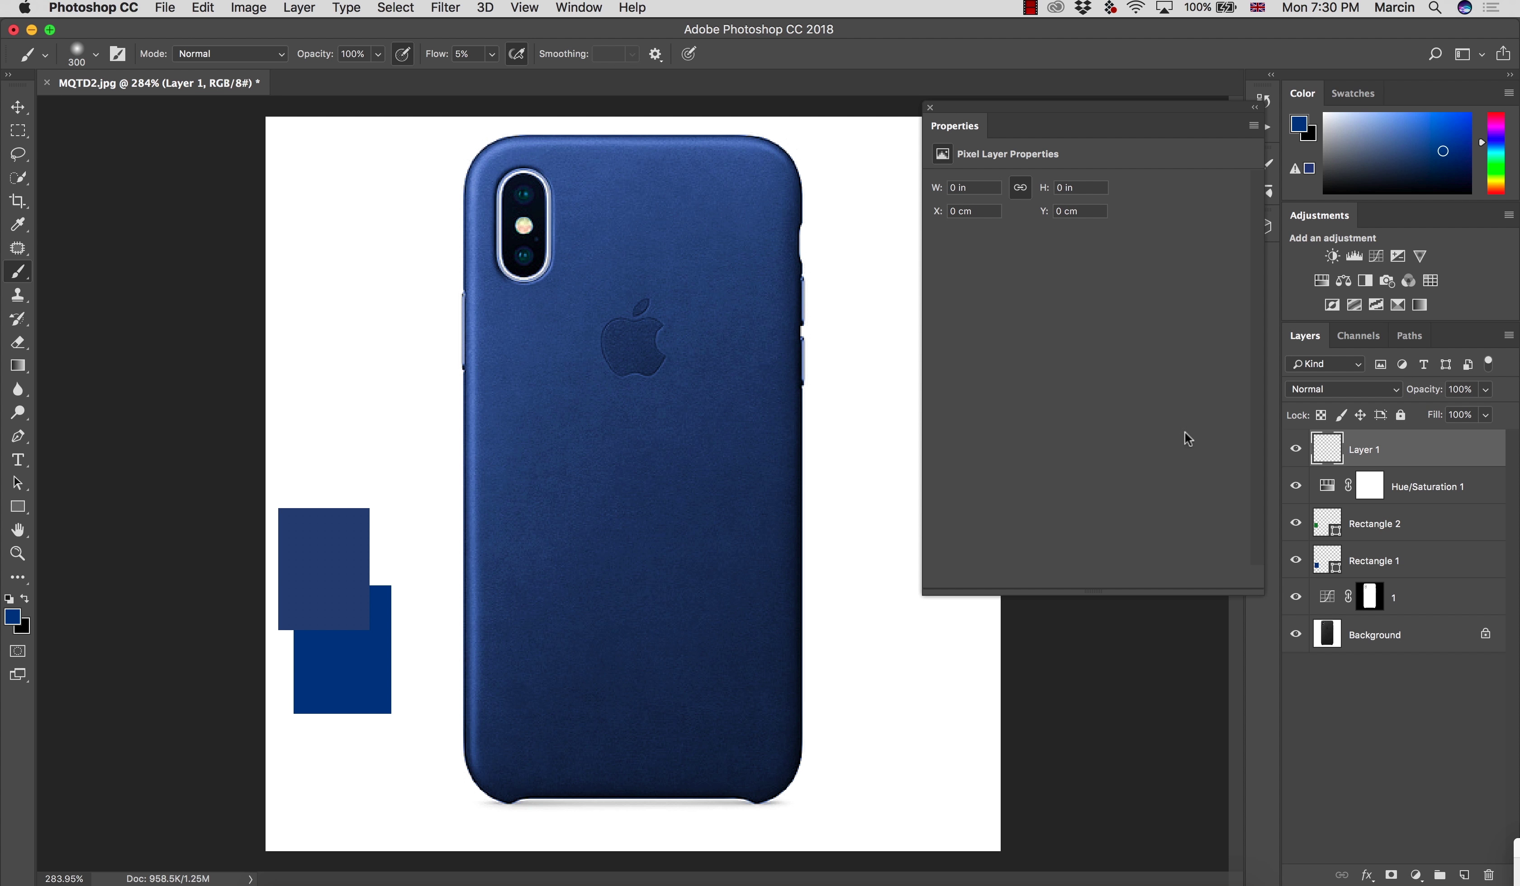
alt+click(329, 545)
alt+click(334, 540)
click(13, 618)
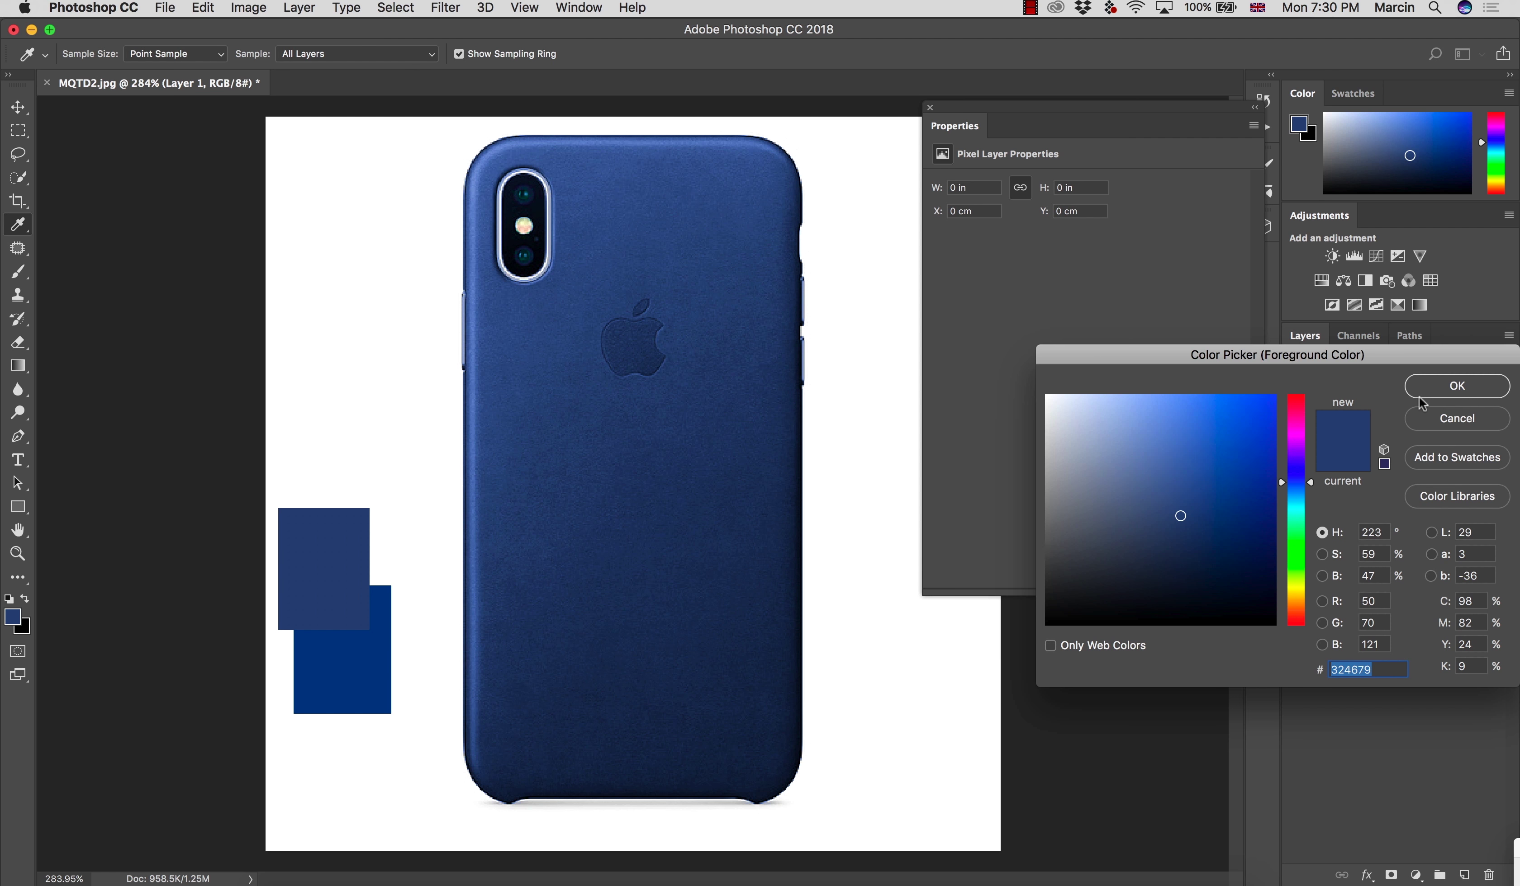
click(1436, 391)
Raise Greens 2 saturation to +44 and zoom in on the case edge to compare
key(d)
key(b)
click(1334, 487)
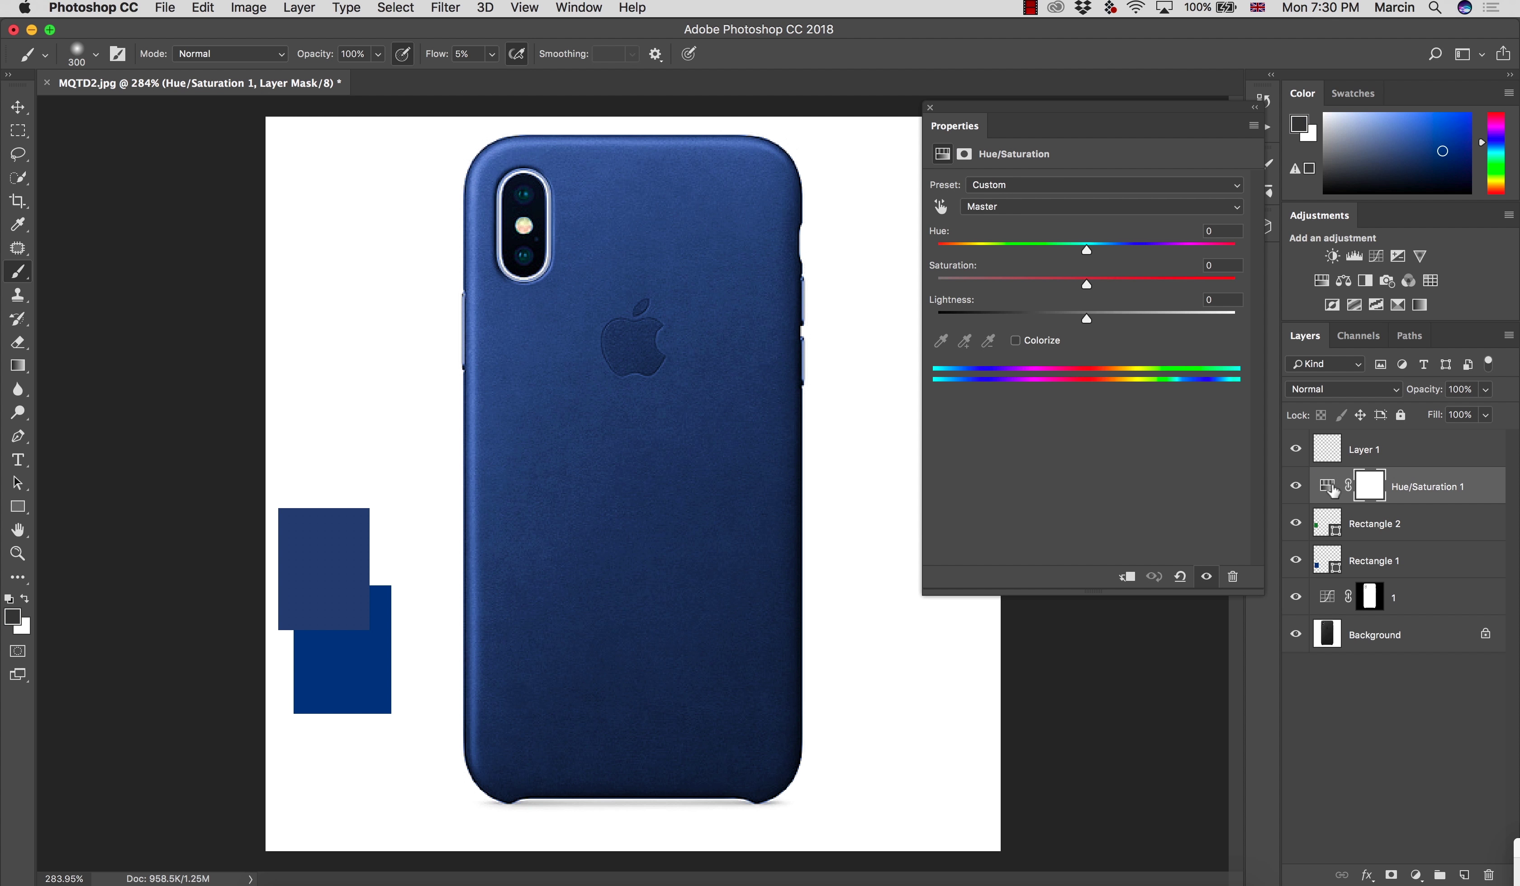
click(1017, 208)
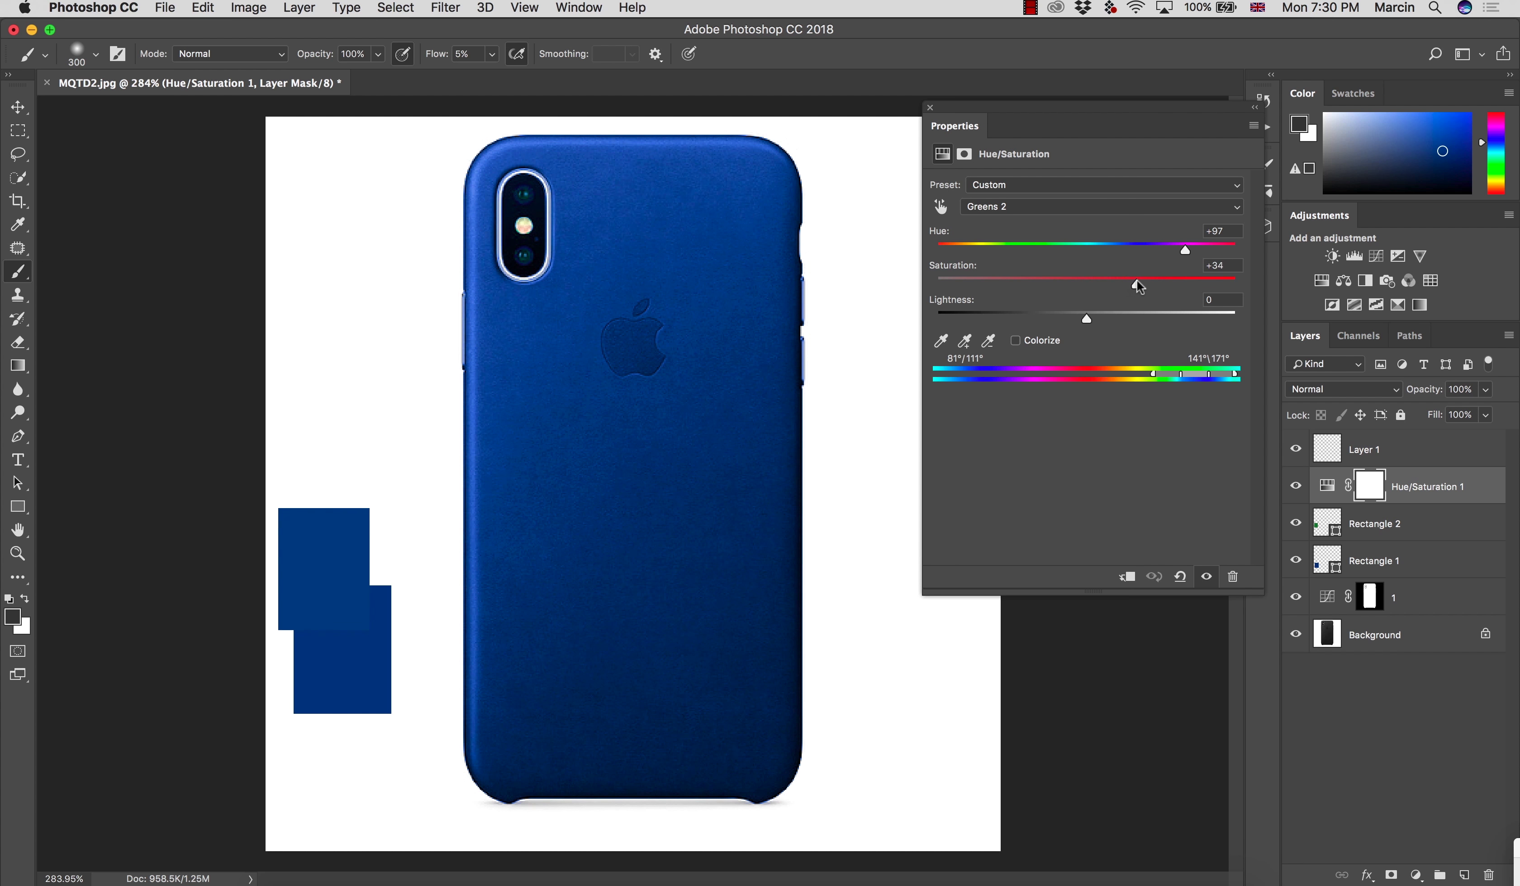
drag(1135, 280, 1151, 280)
key(z)
drag(326, 635, 384, 632)
key(b)
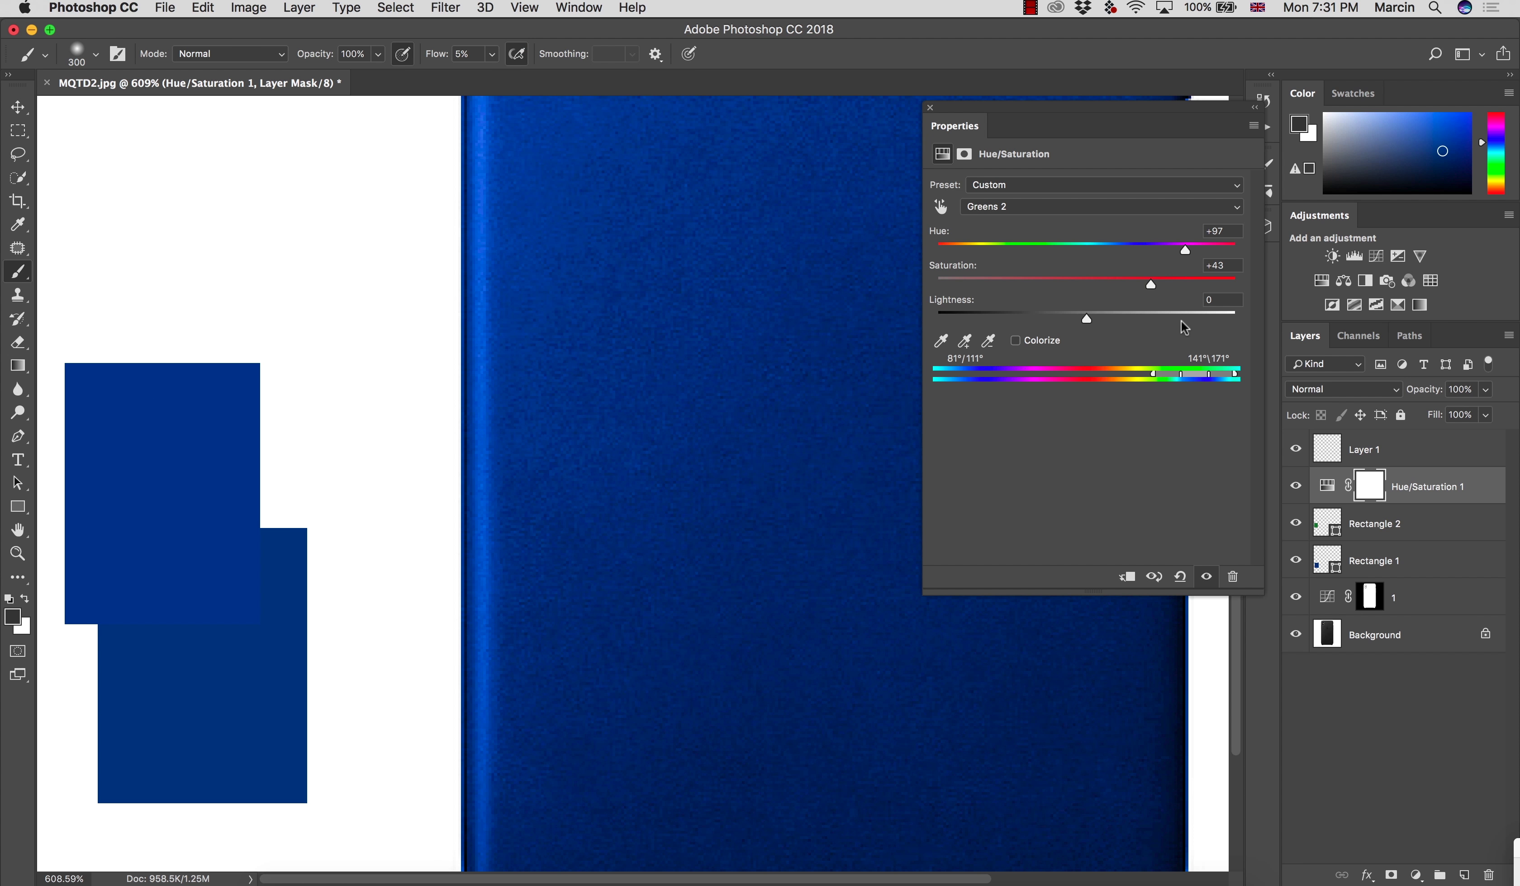
Darken the Greens 2 lightness to around -15, zooming out slightly to compare
drag(1086, 319, 1081, 319)
drag(1070, 317, 1068, 317)
key(z)
mouse_move(278, 560)
mouse_down()
mouse_move(343, 576)
mouse_move(229, 556)
mouse_up()
key(b)
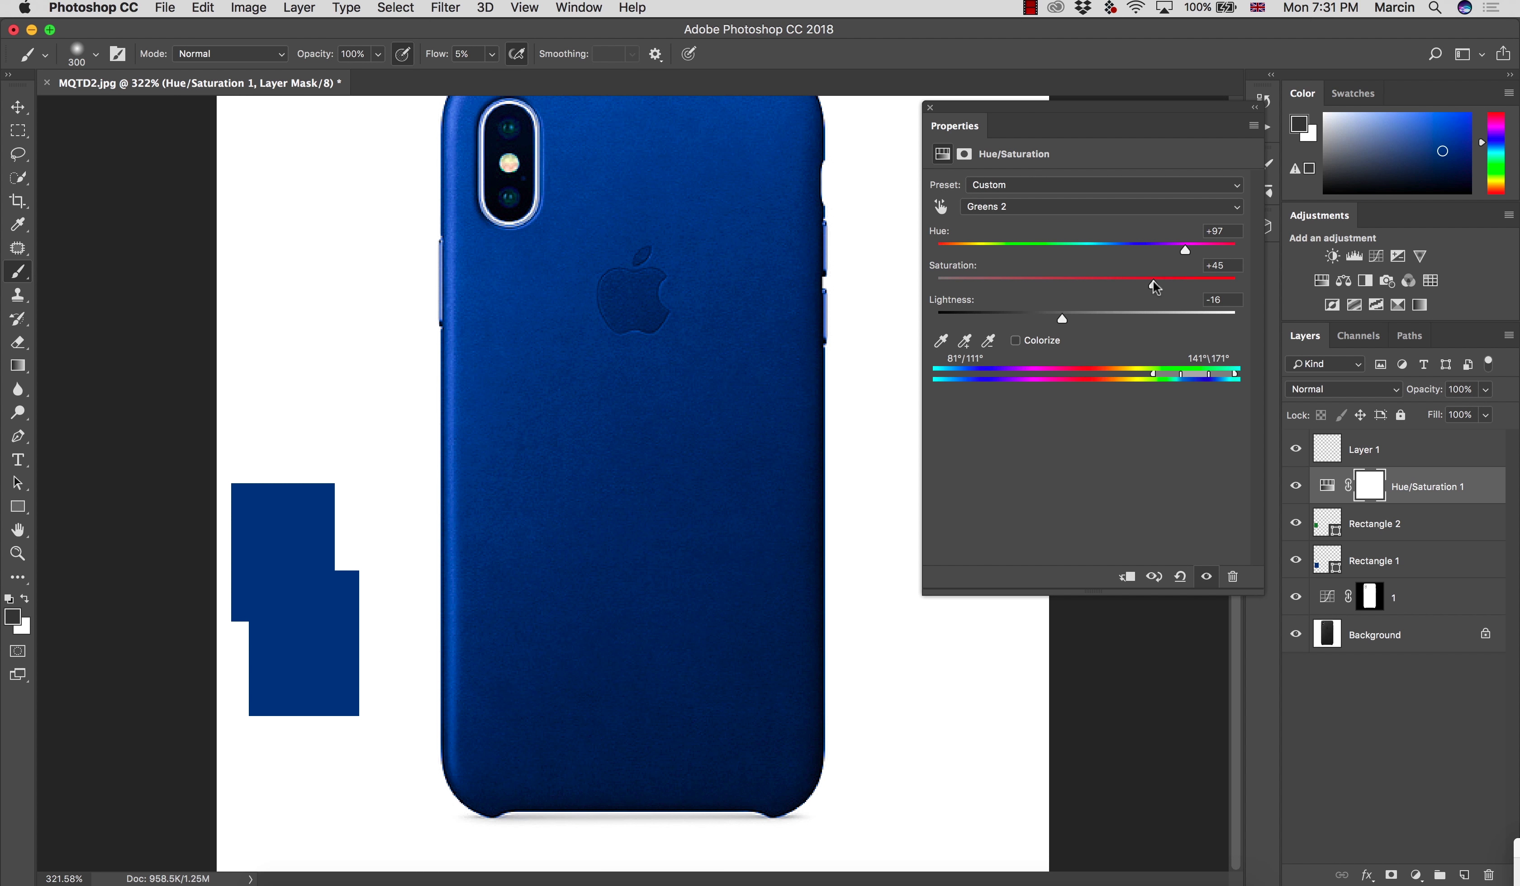
Settle saturation back at +44 and view the phone at 261% to check the match
drag(1155, 283, 1152, 283)
key(z)
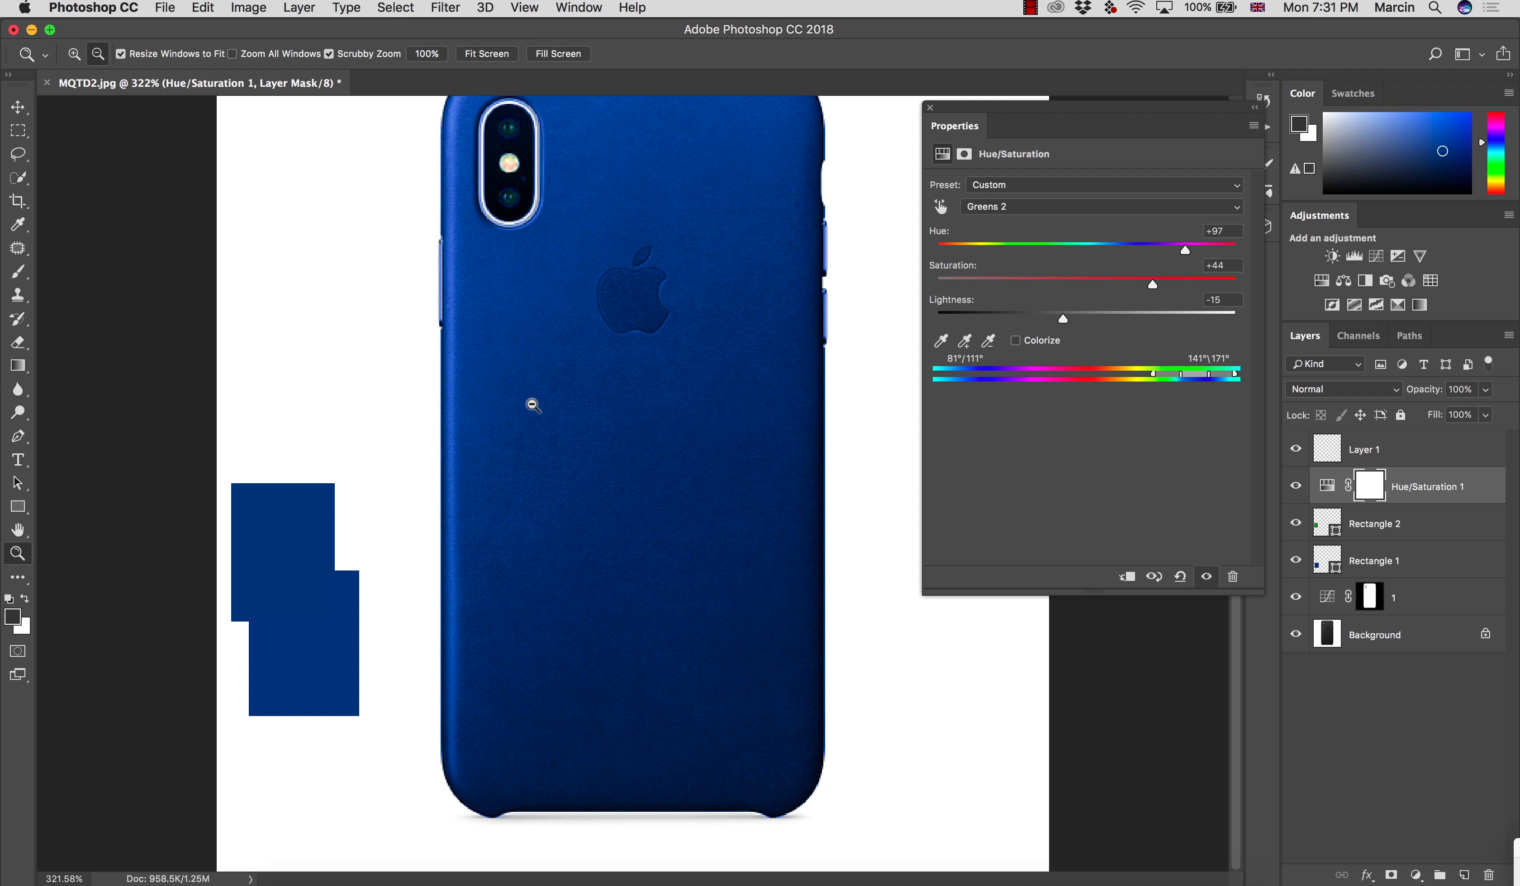
alt+click(533, 405)
key(z)
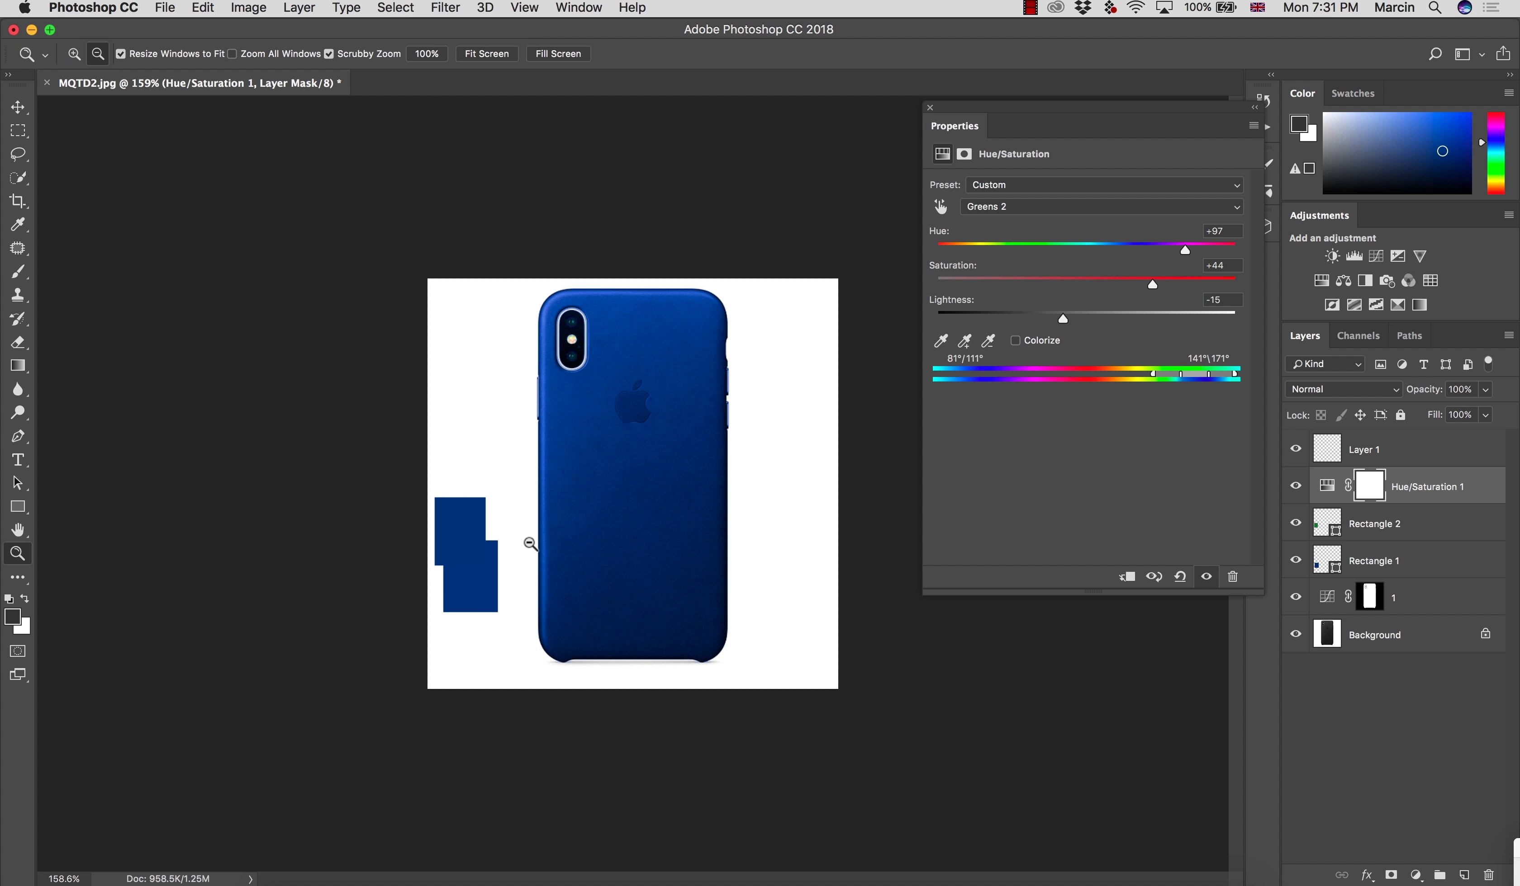
drag(693, 544, 702, 544)
key(b)
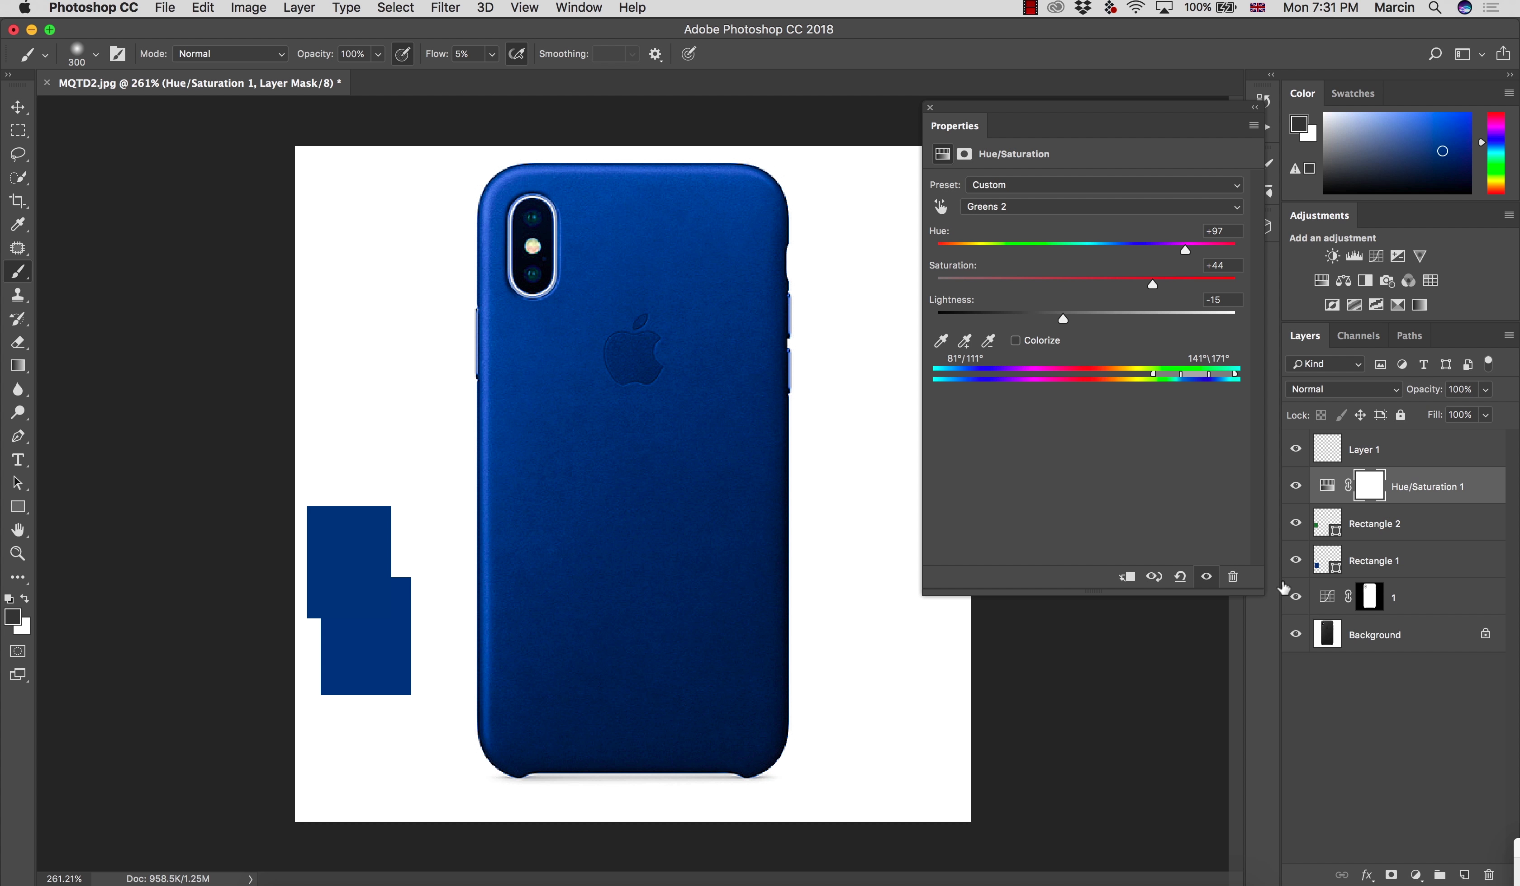
Hide both reference rectangles and move Hue/Saturation 1 below Rectangle 1
click(930, 107)
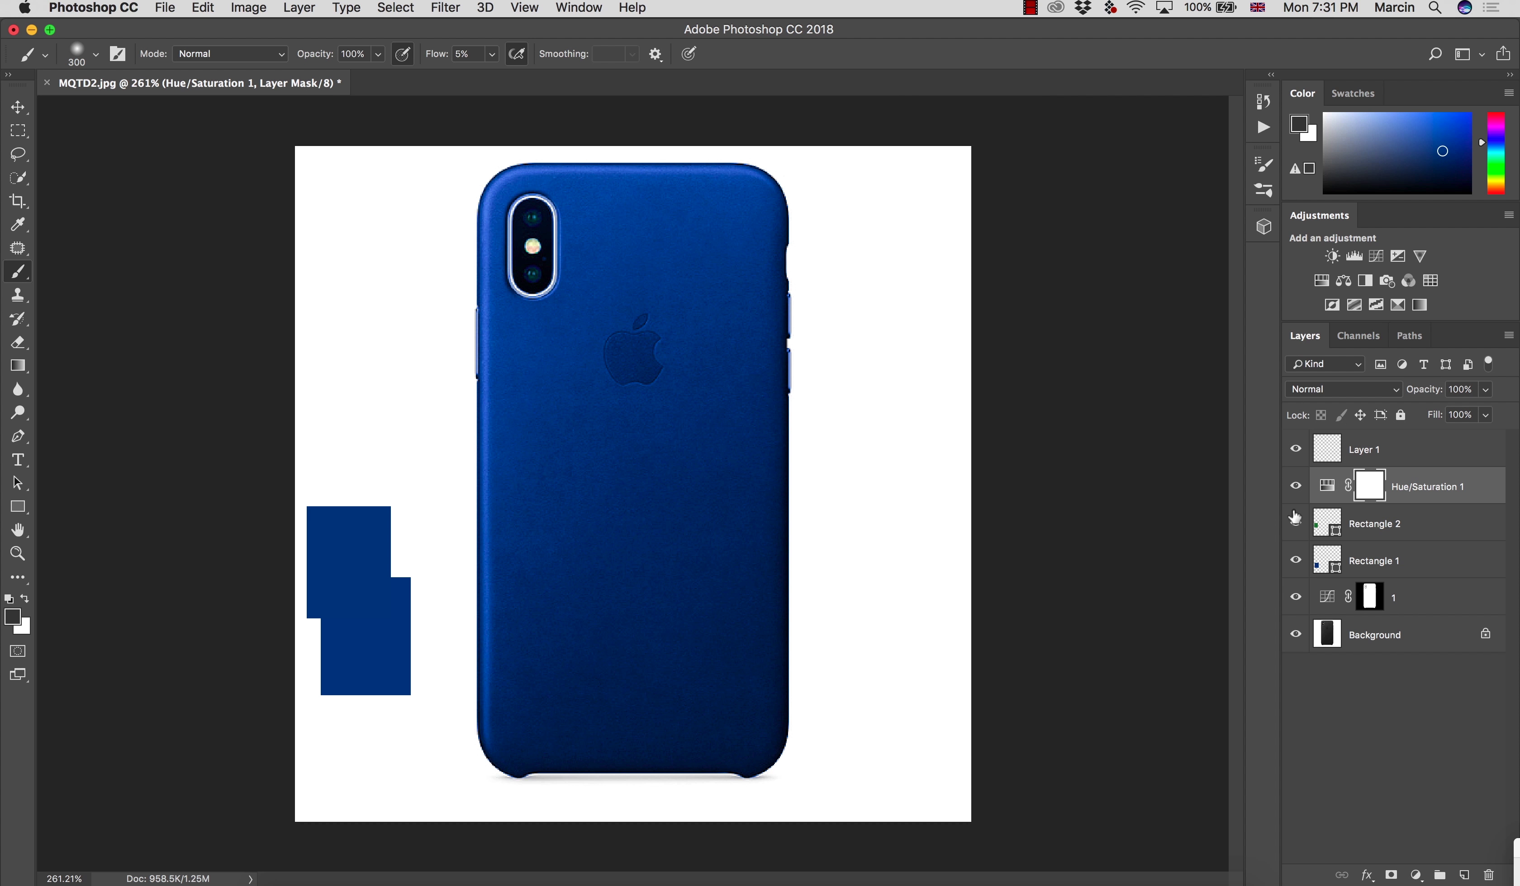
drag(1295, 524, 1295, 561)
drag(1419, 496, 1418, 570)
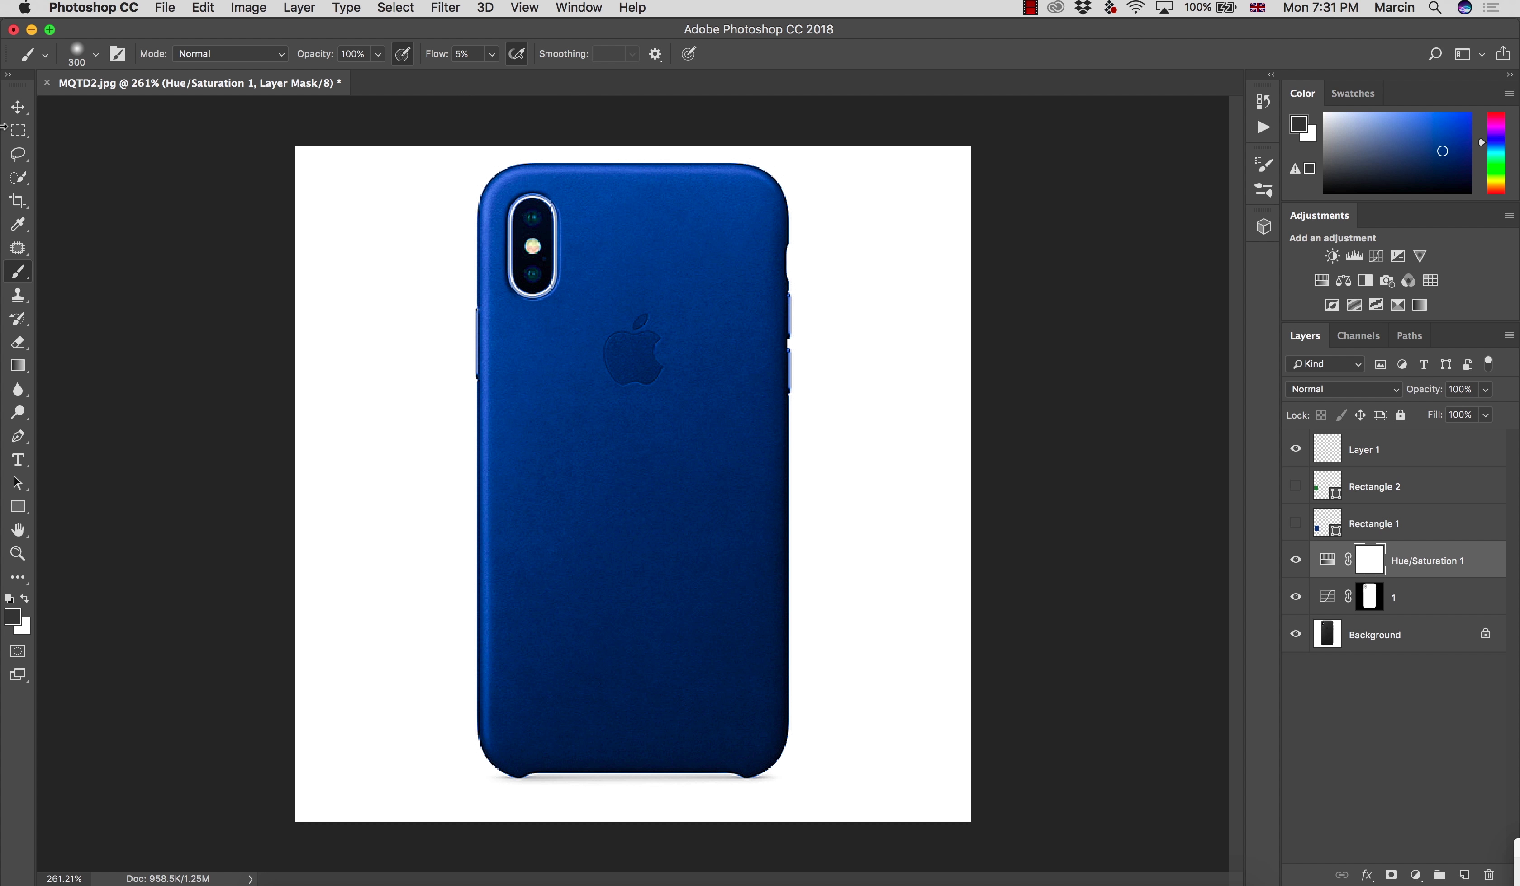
Select the Hue/Saturation adjustment together with layer 1
click(15, 109)
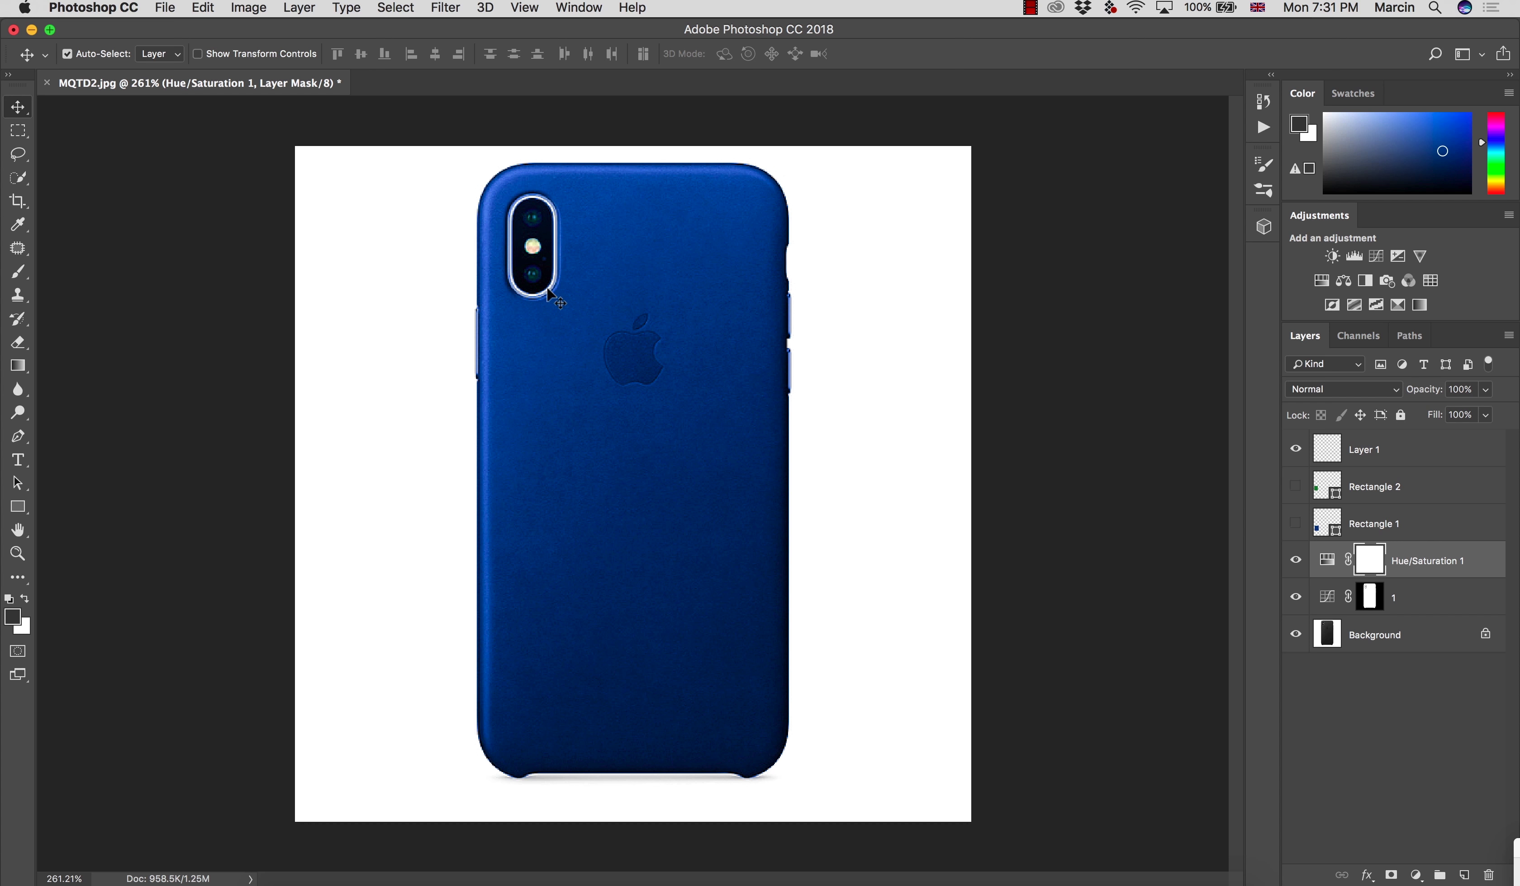
shift+click(1409, 600)
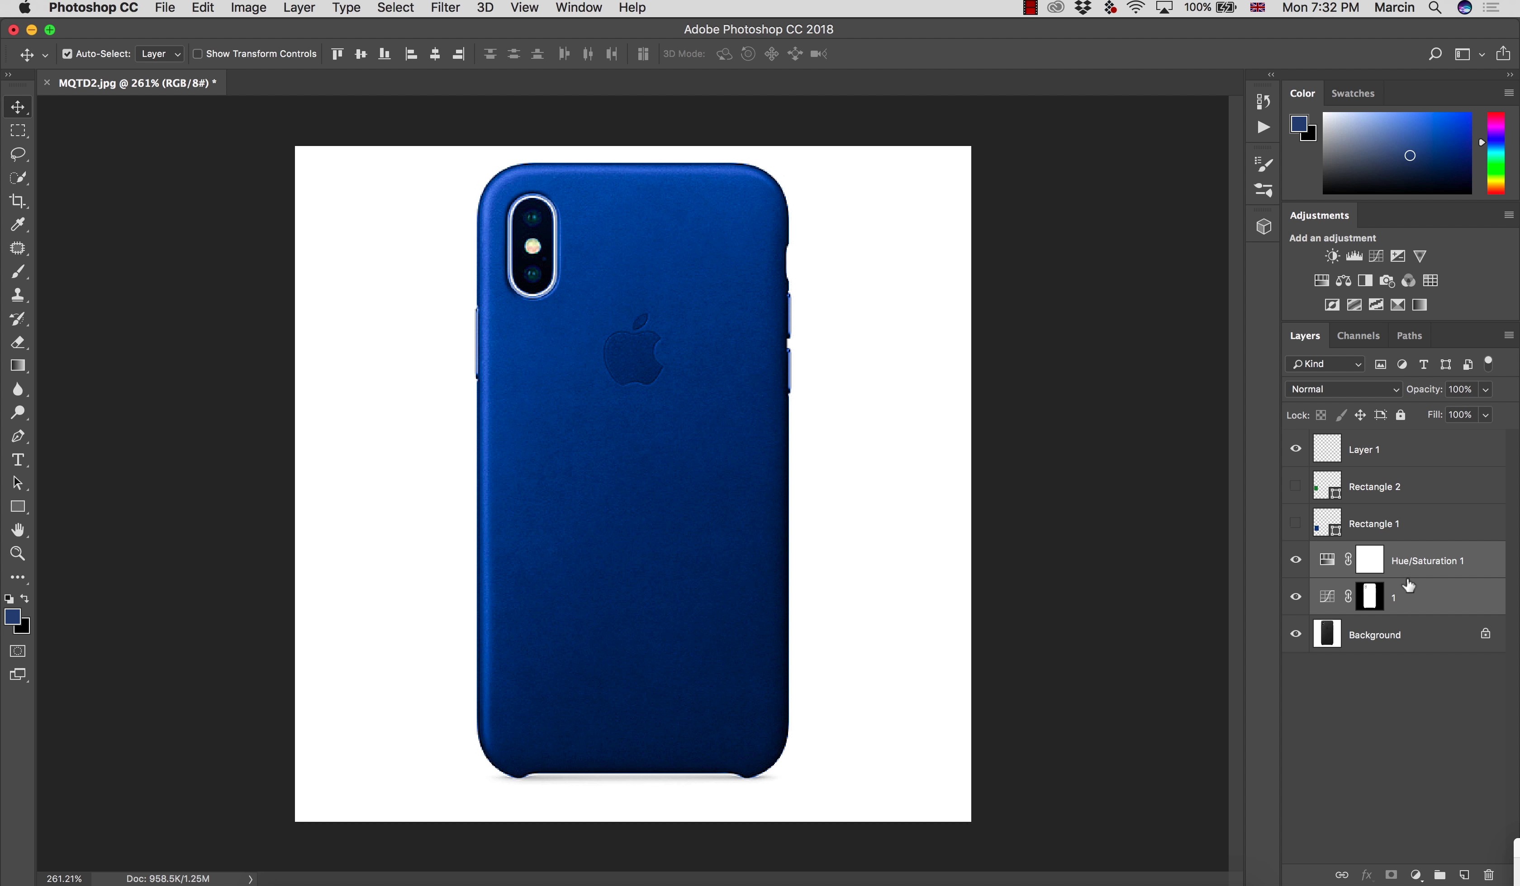
click(1406, 570)
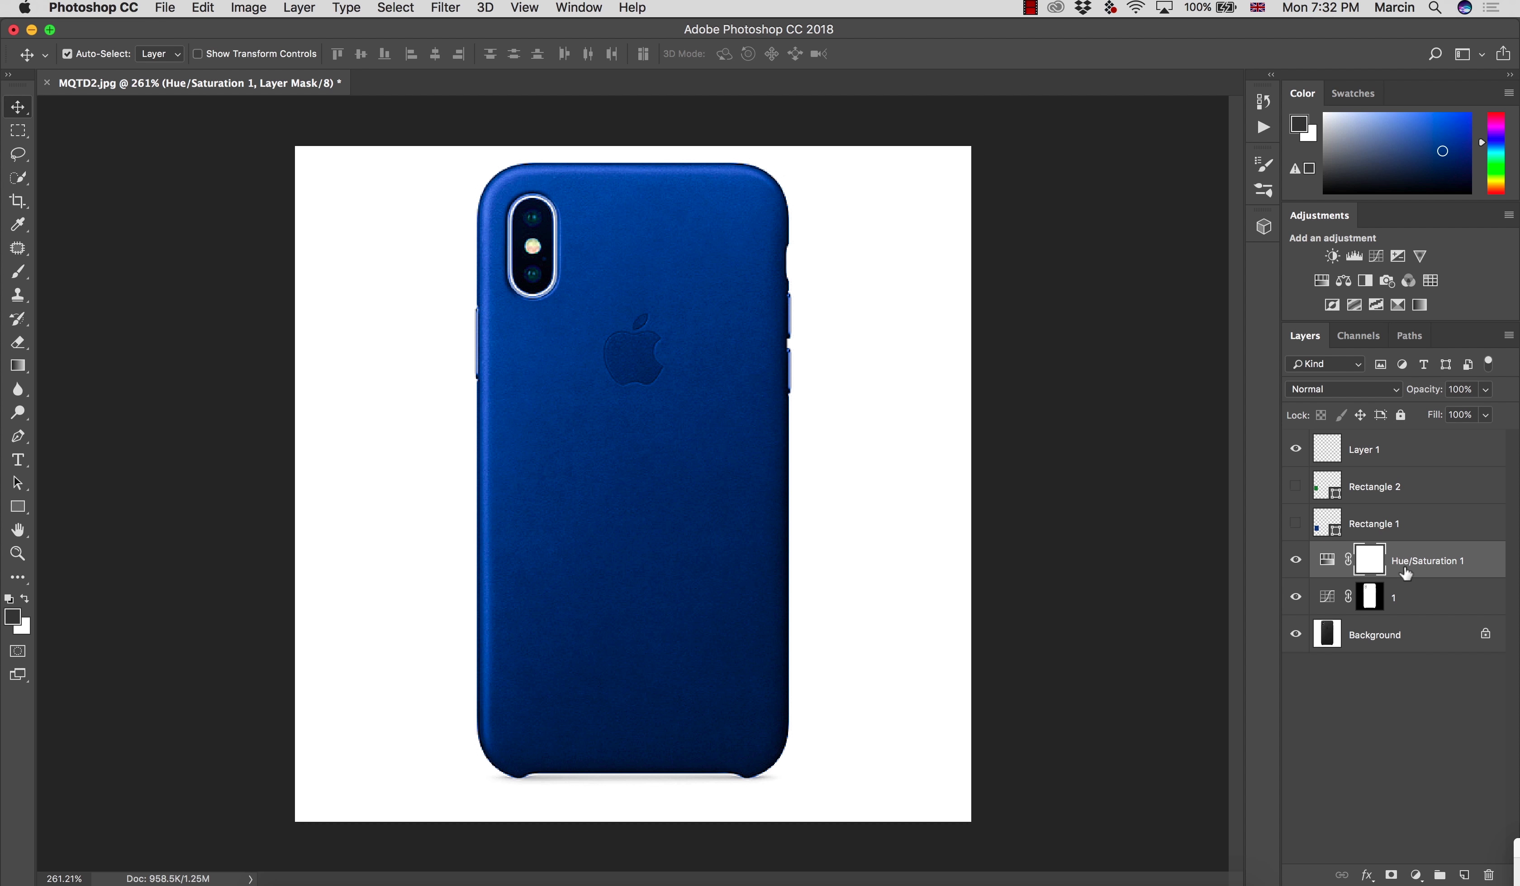
shift+click(1410, 590)
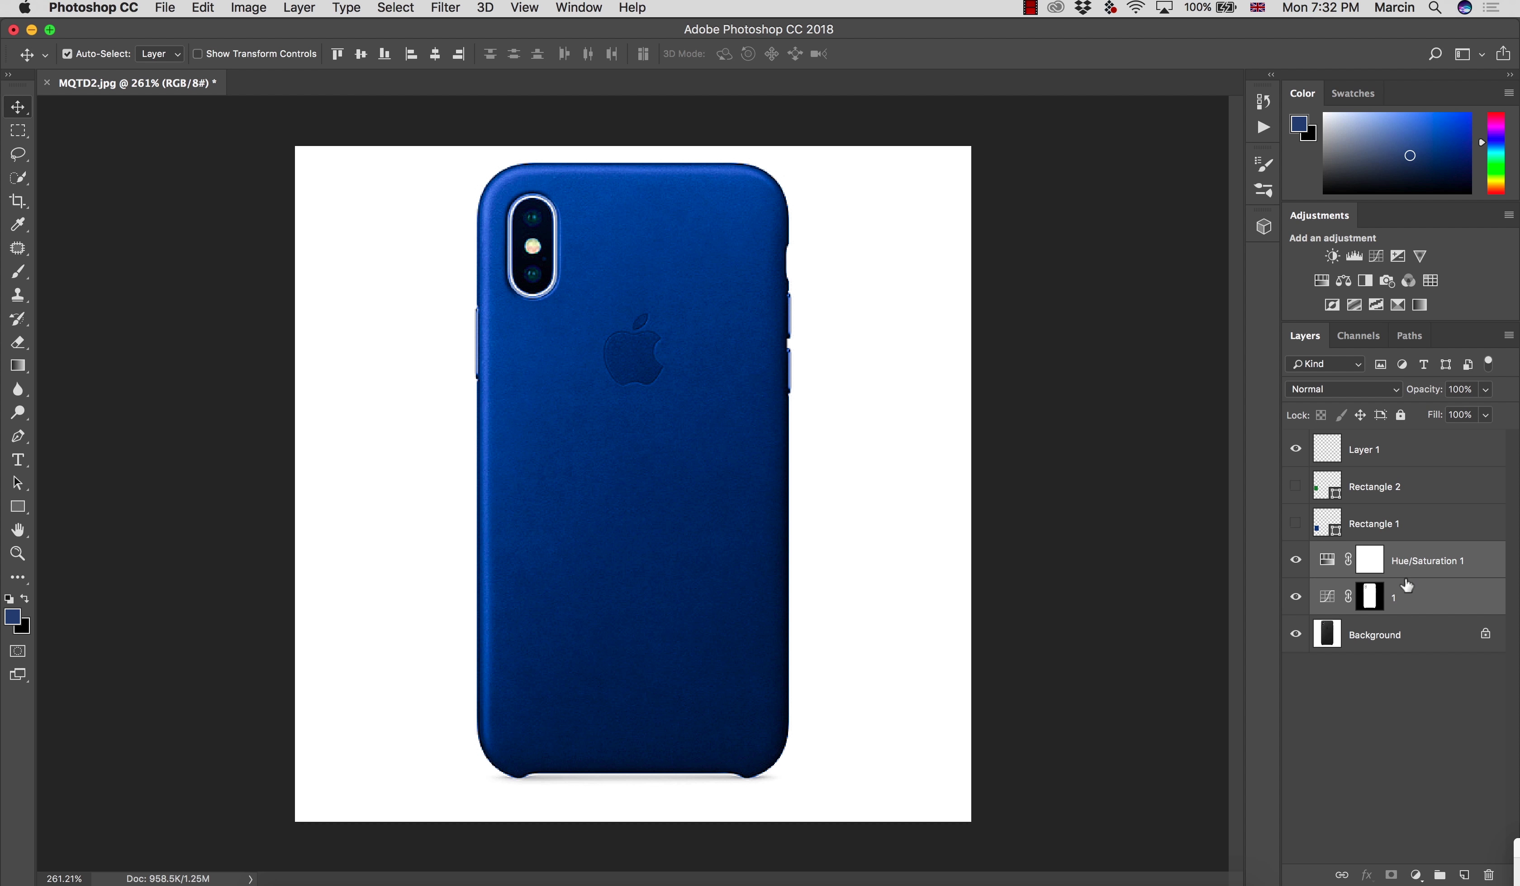
Group the two layers, rename the group 'color' and add a layer mask
key(super+g)
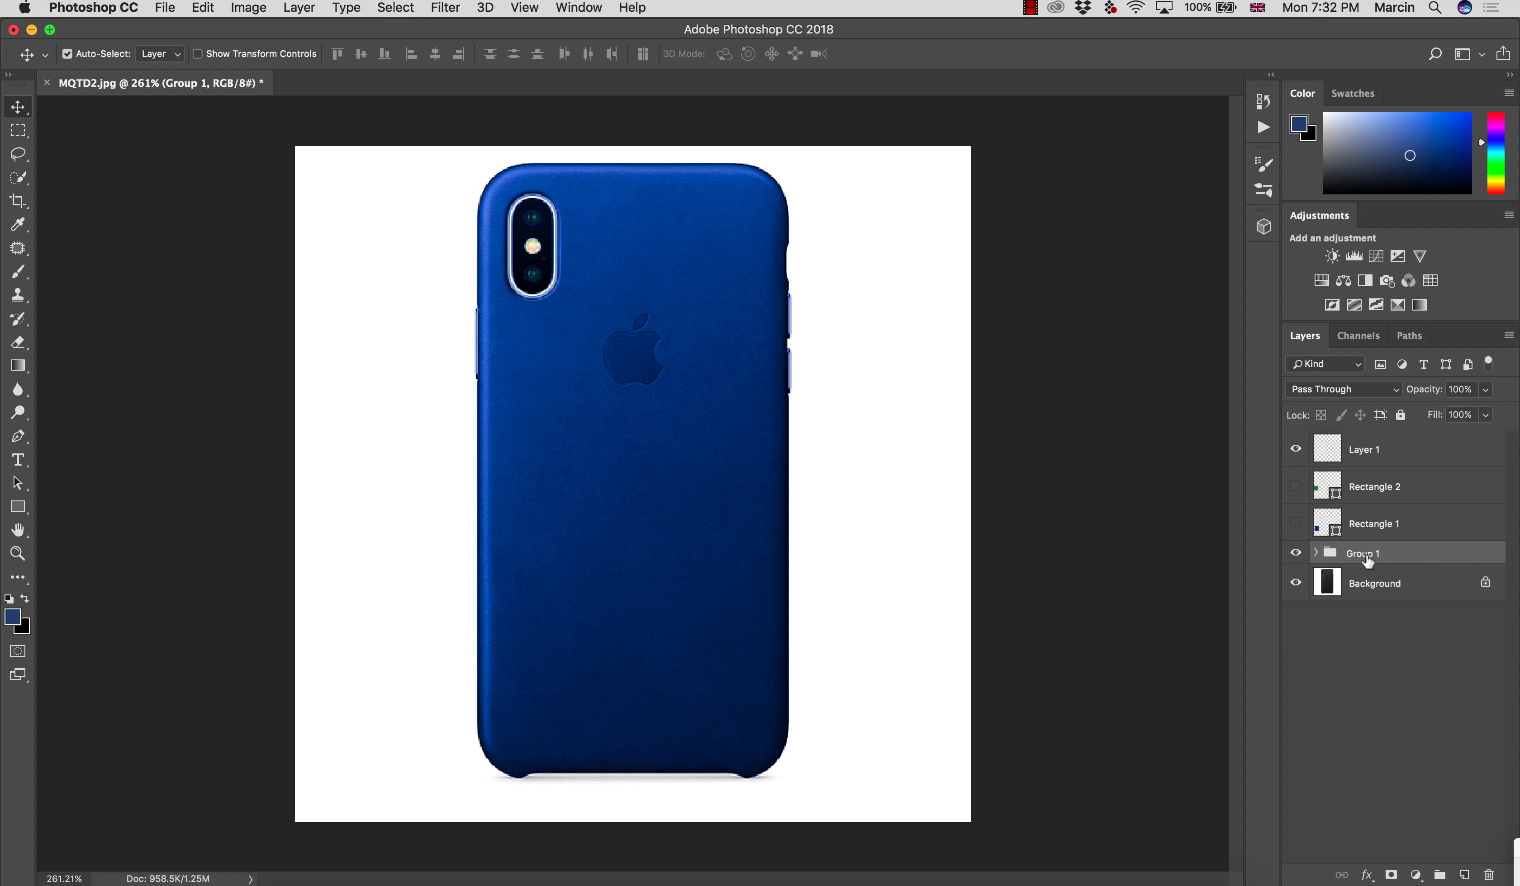
double_click(1367, 554)
text(color)
key(Return)
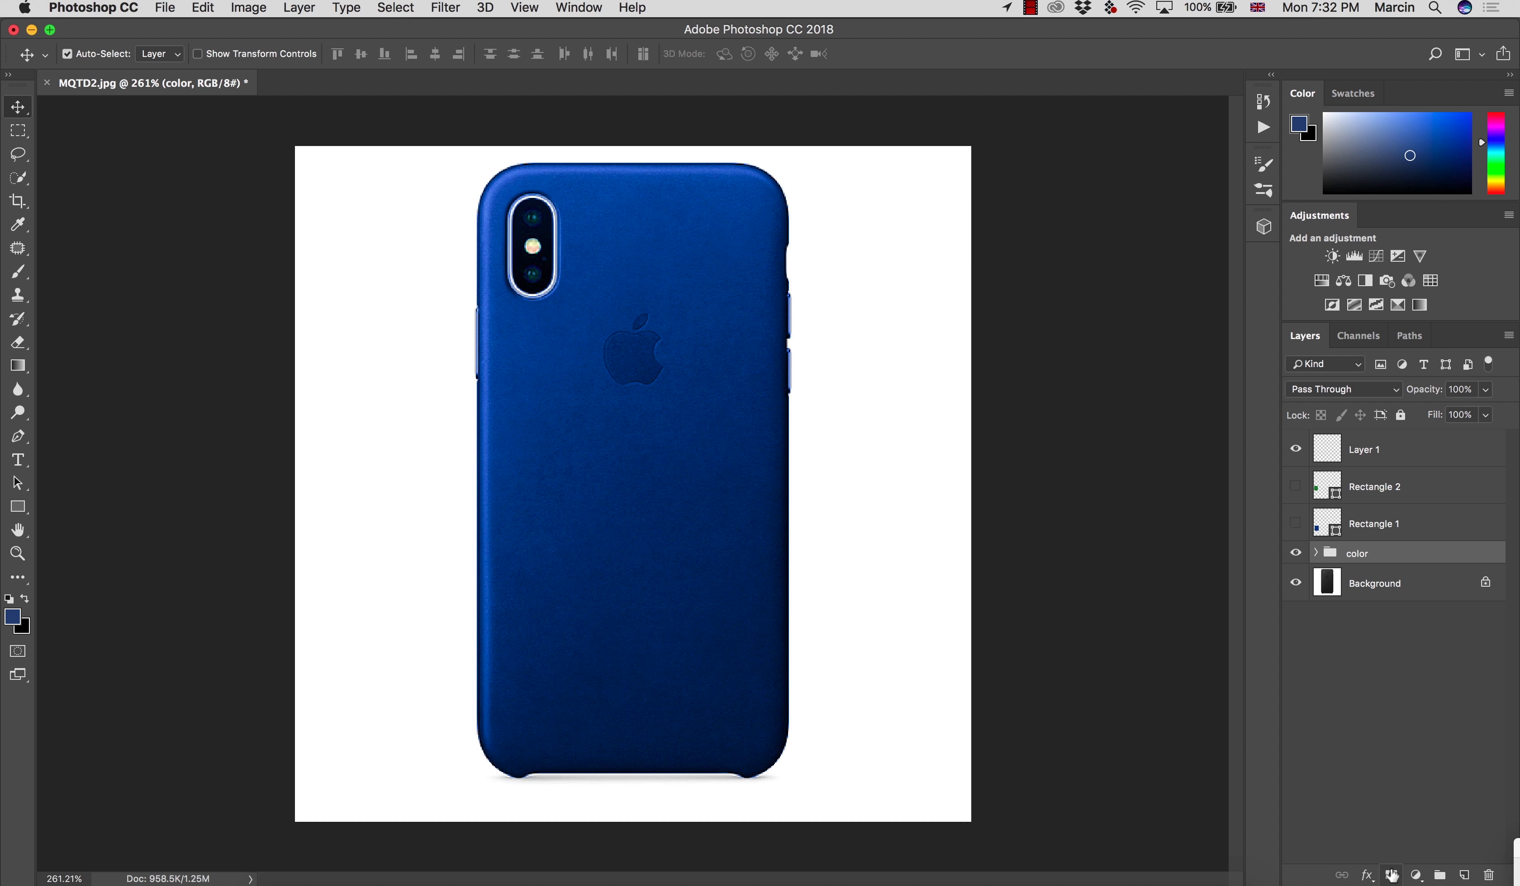
click(1393, 876)
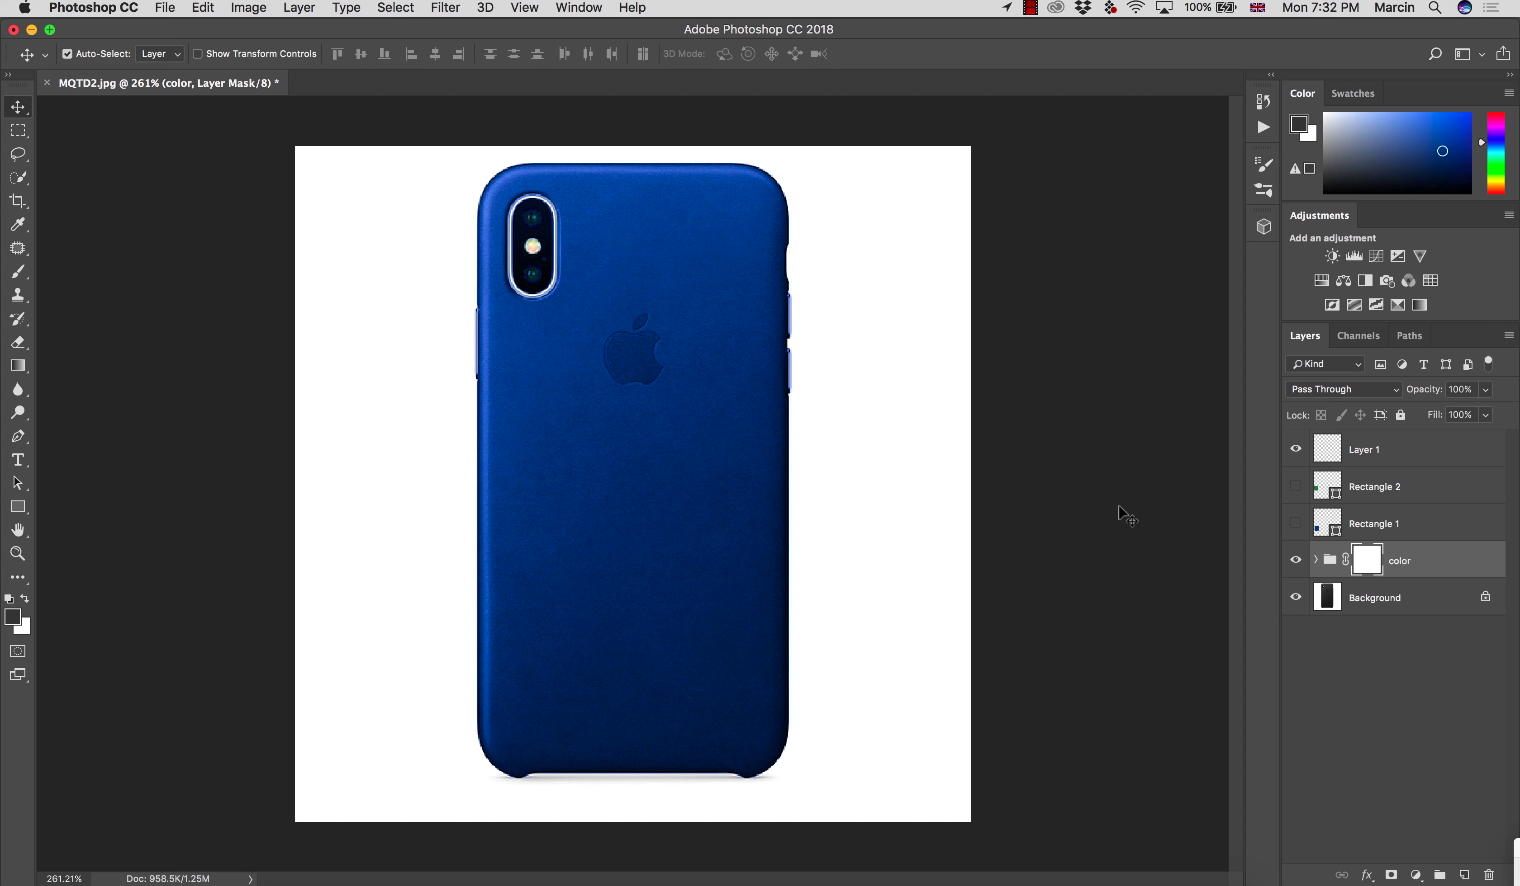
Paint black on the mask with a 25 px brush at 100% flow over the camera flash
key(b)
key(bracketleft)
key(bracketleft)
key(bracketleft)
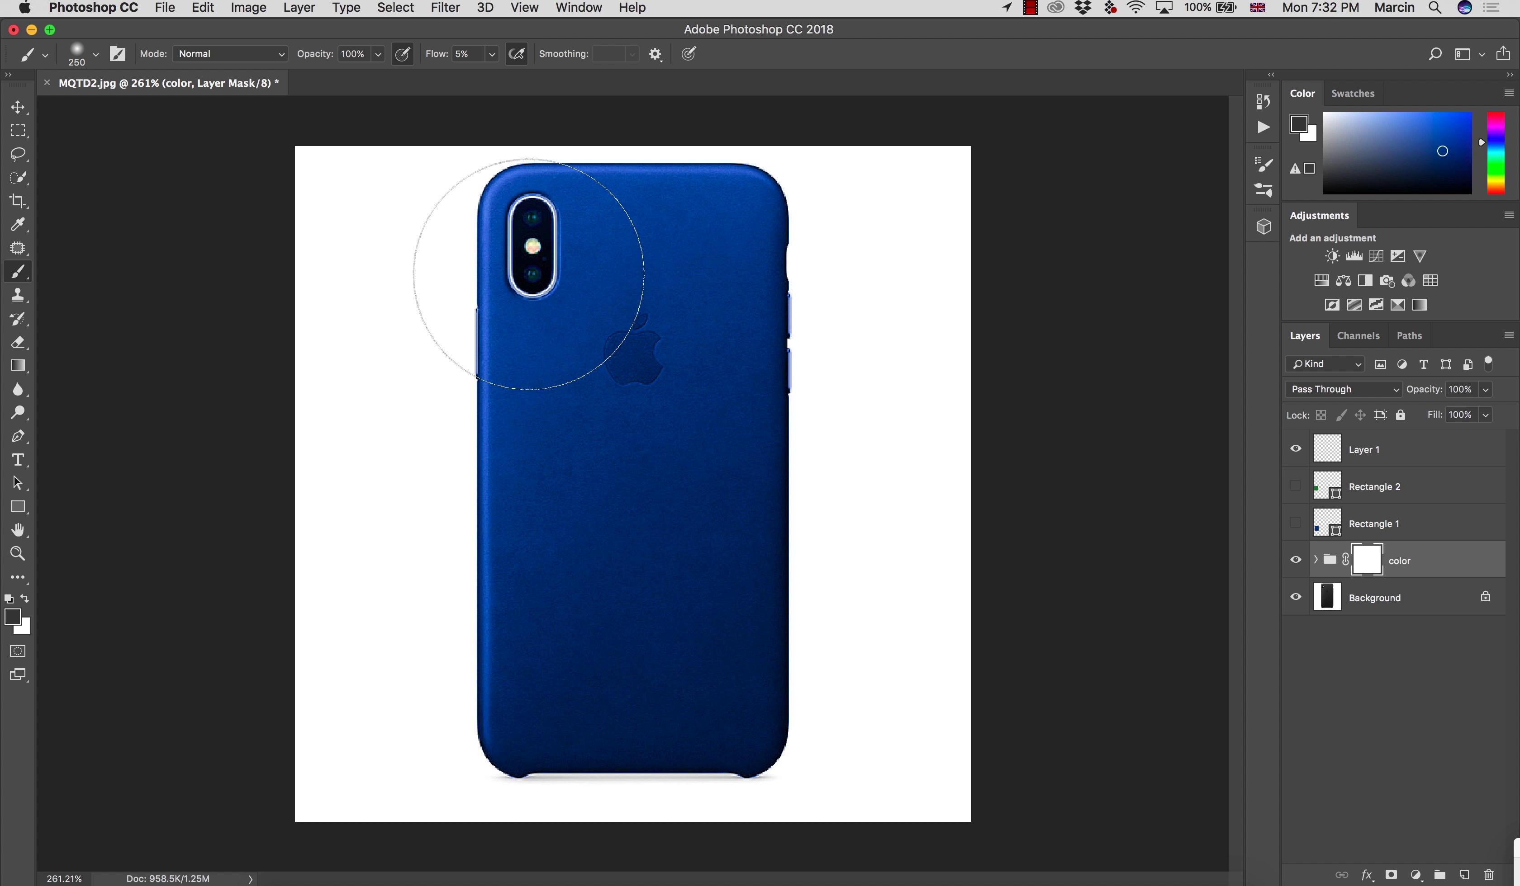
key(bracketleft)
key(bracketleft)
key(bracketleft)
key(bracketleft)
key(bracketleft)
key(bracketleft)
key(bracketleft)
key(bracketleft)
key(bracketleft)
key(bracketleft)
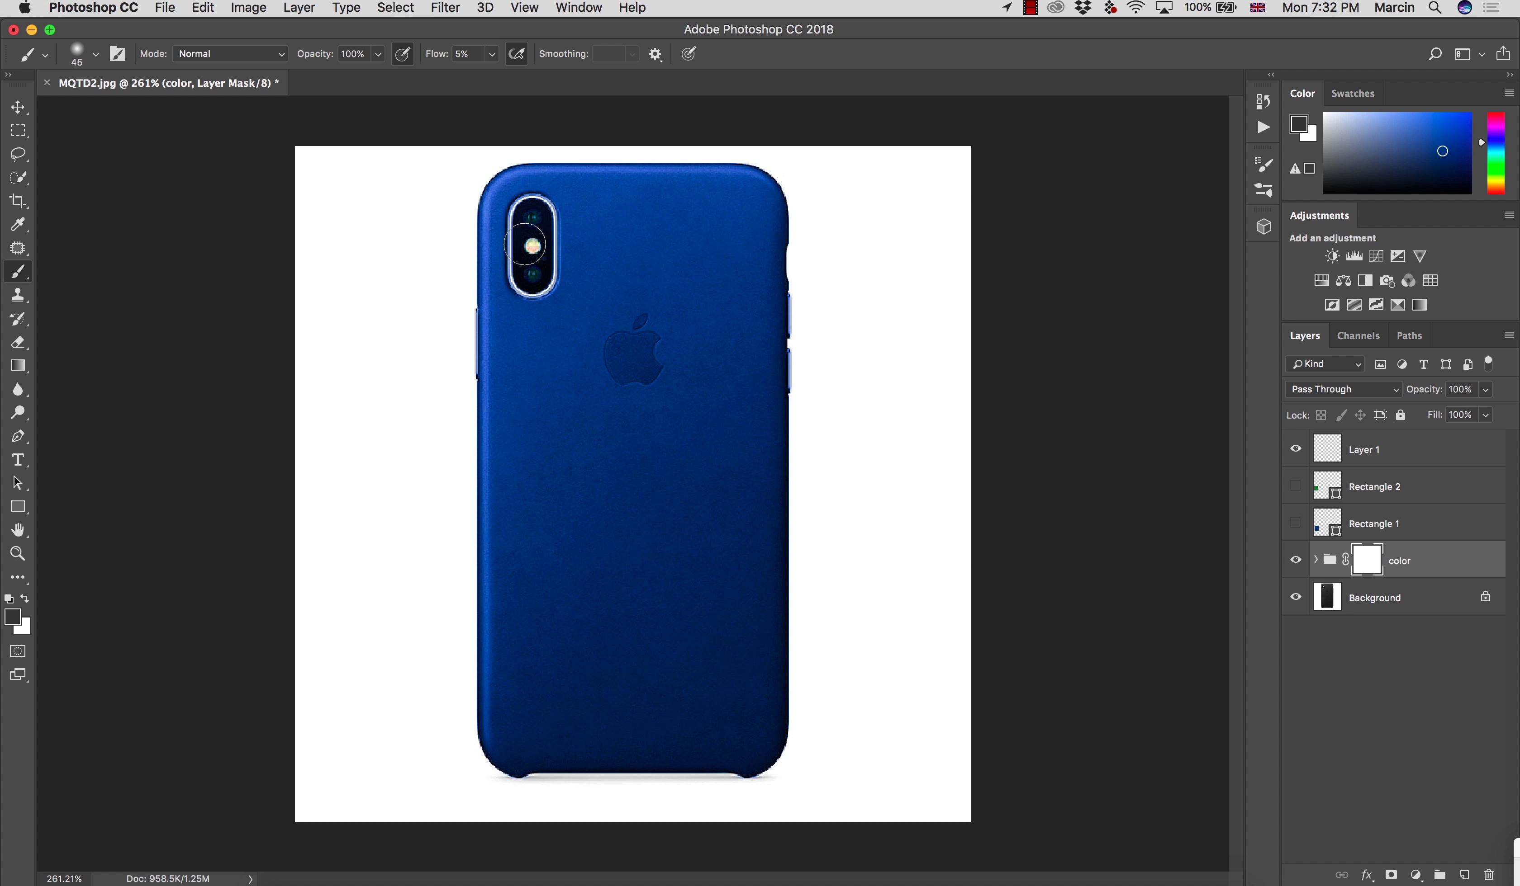
key(d)
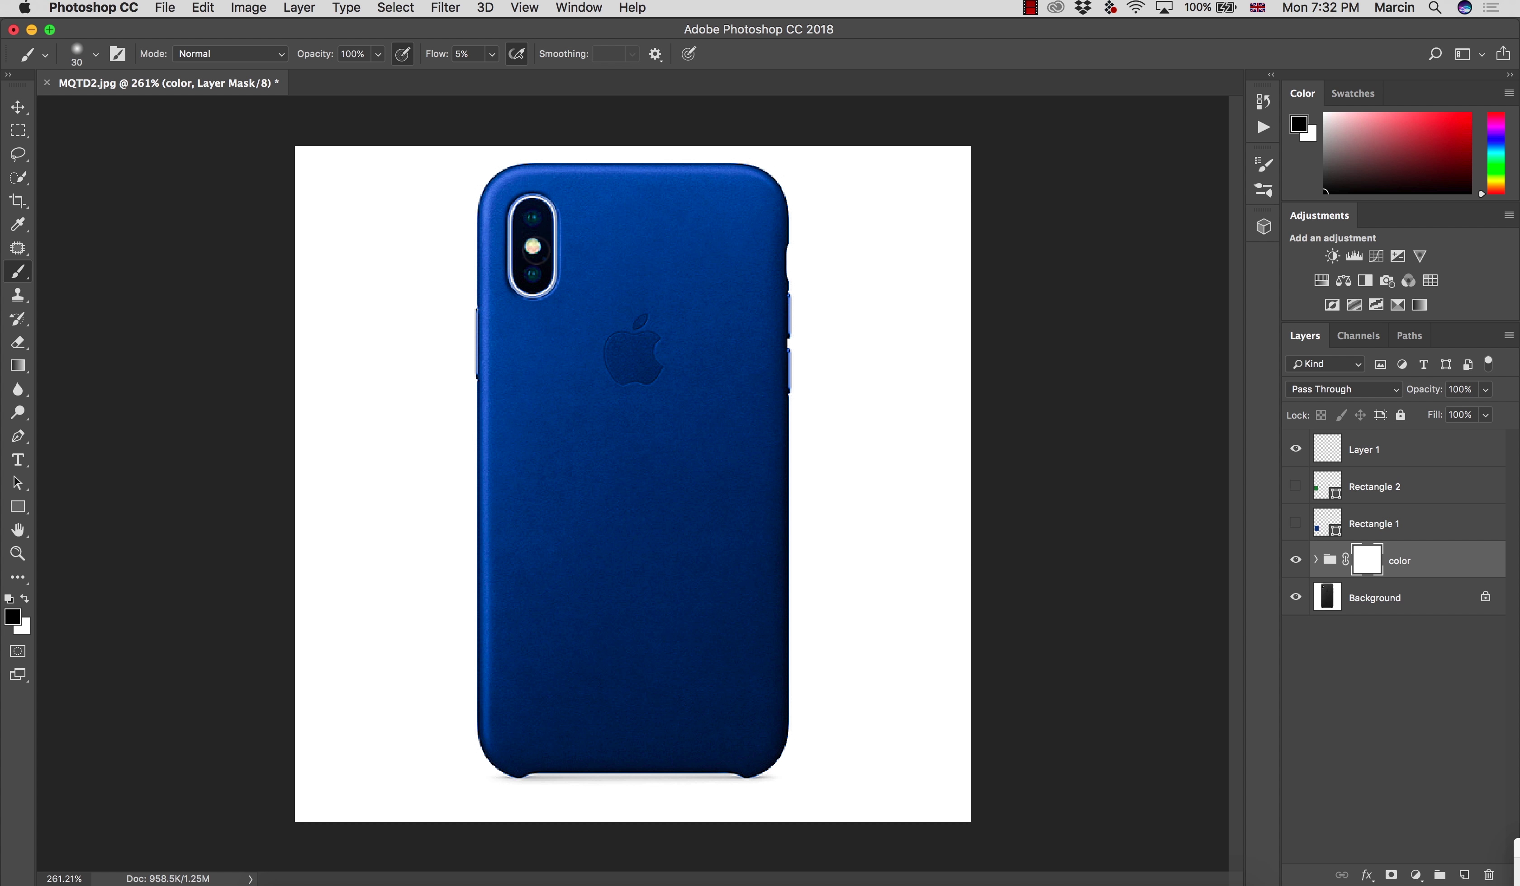
key(bracketleft)
mouse_move(532, 244)
mouse_down()
mouse_move(533, 219)
mouse_move(534, 253)
mouse_up()
drag(700, 469, 728, 402)
drag(438, 56, 536, 74)
mouse_move(670, 490)
mouse_down()
mouse_move(768, 363)
mouse_move(722, 411)
mouse_up()
key(super+z)
Mask the recolour off the camera lenses and shrink the brush to 15
click(531, 218)
click(533, 271)
key(bracketleft)
Zoom in and paint the Apple logo and its leaf black on the mask with 7 px and 5 px brushes
key(z)
mouse_move(644, 363)
mouse_down()
mouse_move(630, 358)
mouse_move(644, 365)
mouse_up()
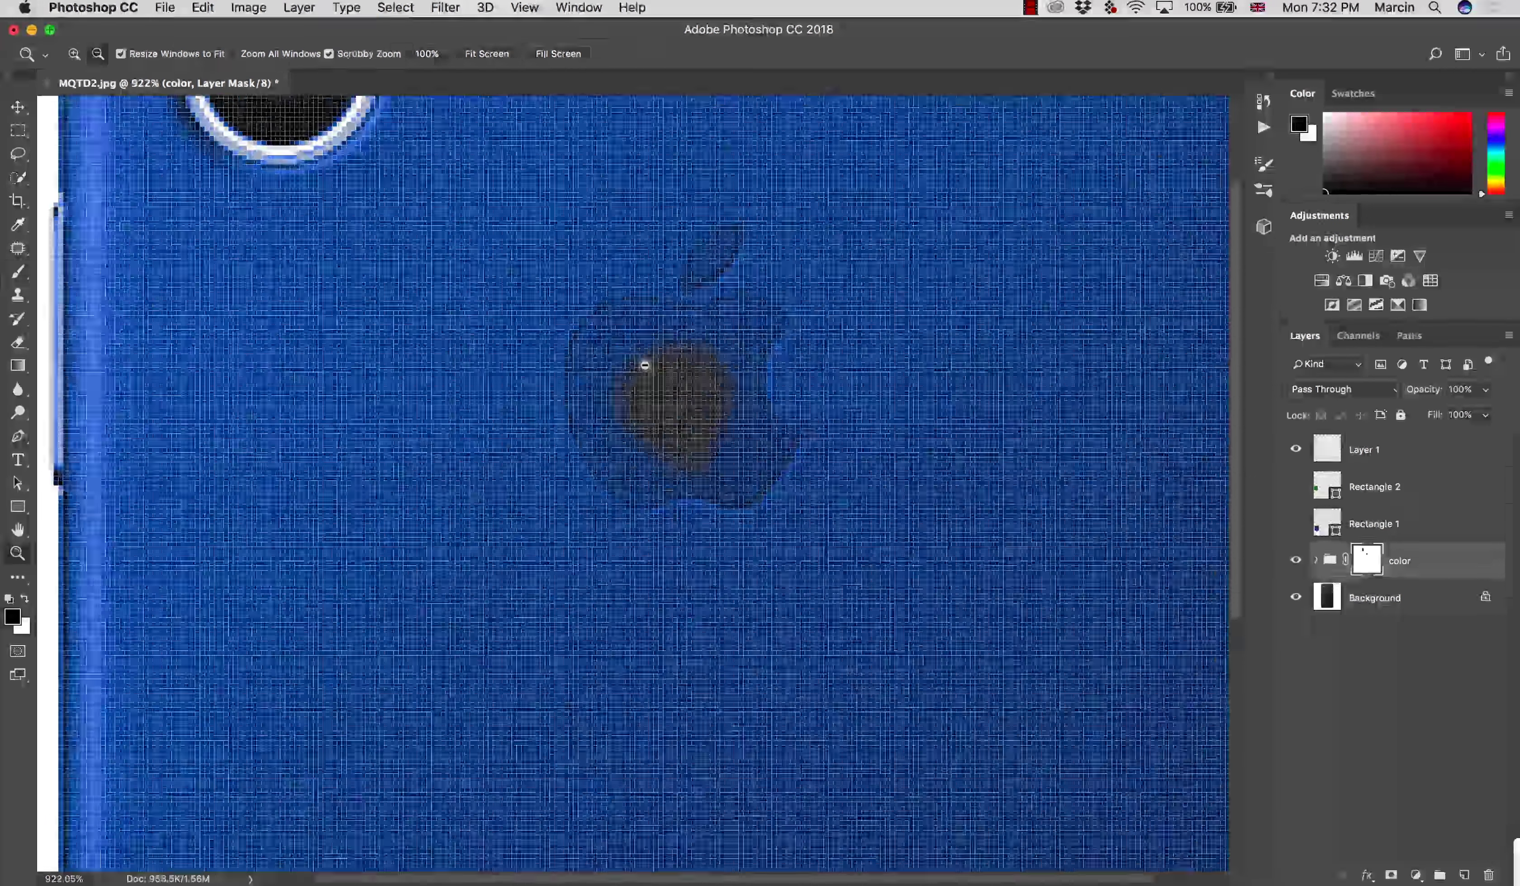
key(b)
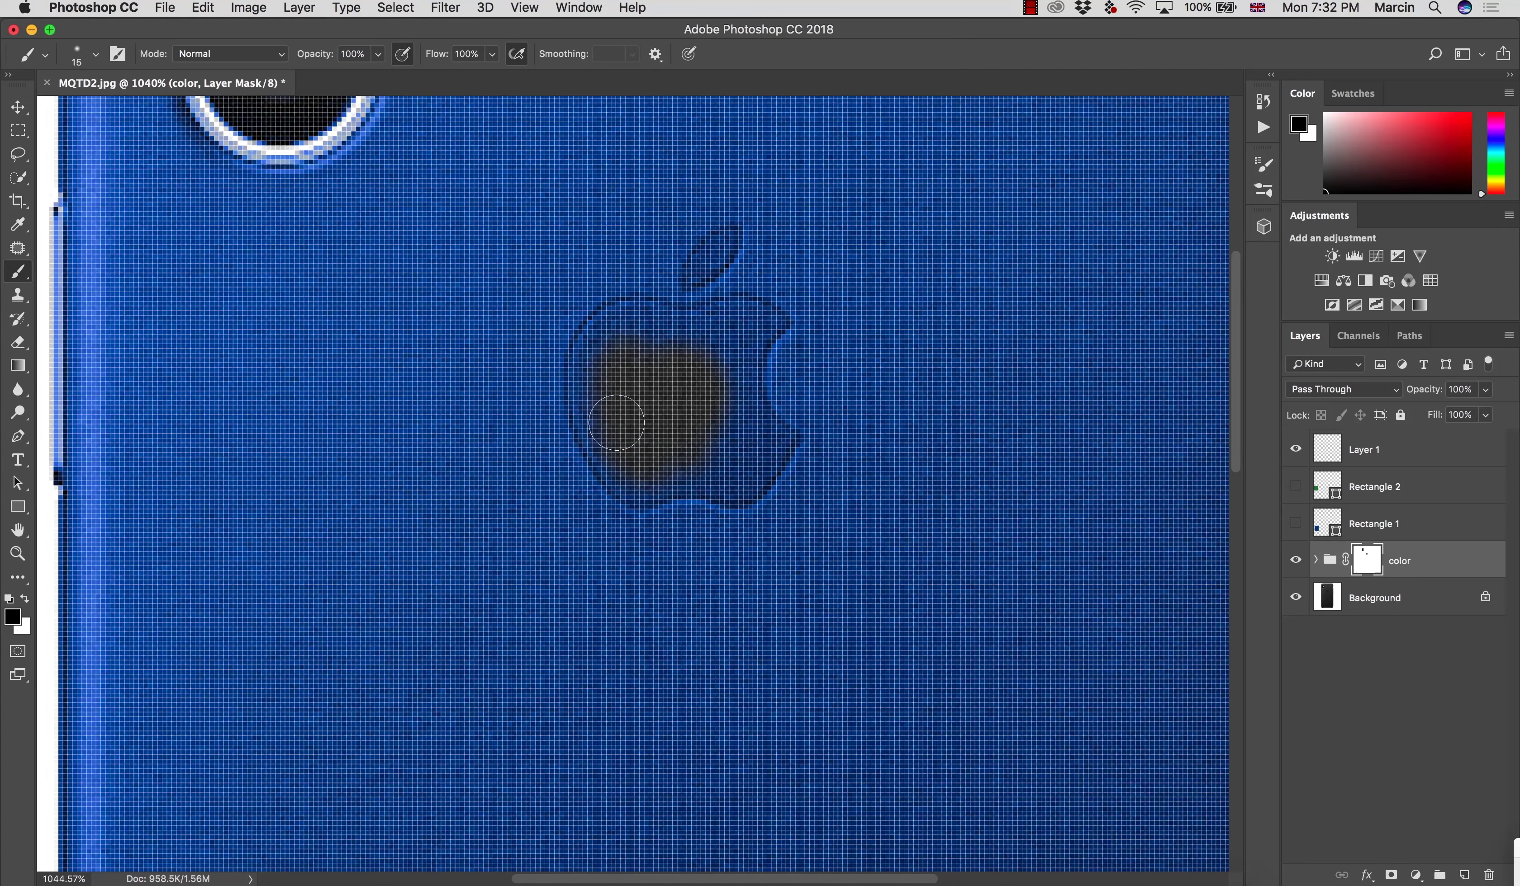
key(bracketleft)
key(bracketleft)
key(bracketleft)
key(bracketleft)
mouse_move(600, 366)
mouse_down()
mouse_move(599, 446)
mouse_move(634, 491)
mouse_move(733, 487)
mouse_move(782, 442)
mouse_move(743, 353)
mouse_move(768, 324)
mouse_move(740, 430)
mouse_move(711, 436)
mouse_move(746, 445)
mouse_move(693, 433)
mouse_move(730, 382)
mouse_move(722, 326)
mouse_move(765, 320)
mouse_move(630, 313)
mouse_move(594, 341)
mouse_move(631, 321)
mouse_move(637, 342)
mouse_move(738, 337)
mouse_move(648, 316)
mouse_move(767, 329)
mouse_up()
key(bracketleft)
key(bracketleft)
mouse_move(699, 273)
mouse_down()
mouse_move(724, 249)
mouse_move(655, 384)
mouse_move(716, 495)
mouse_up()
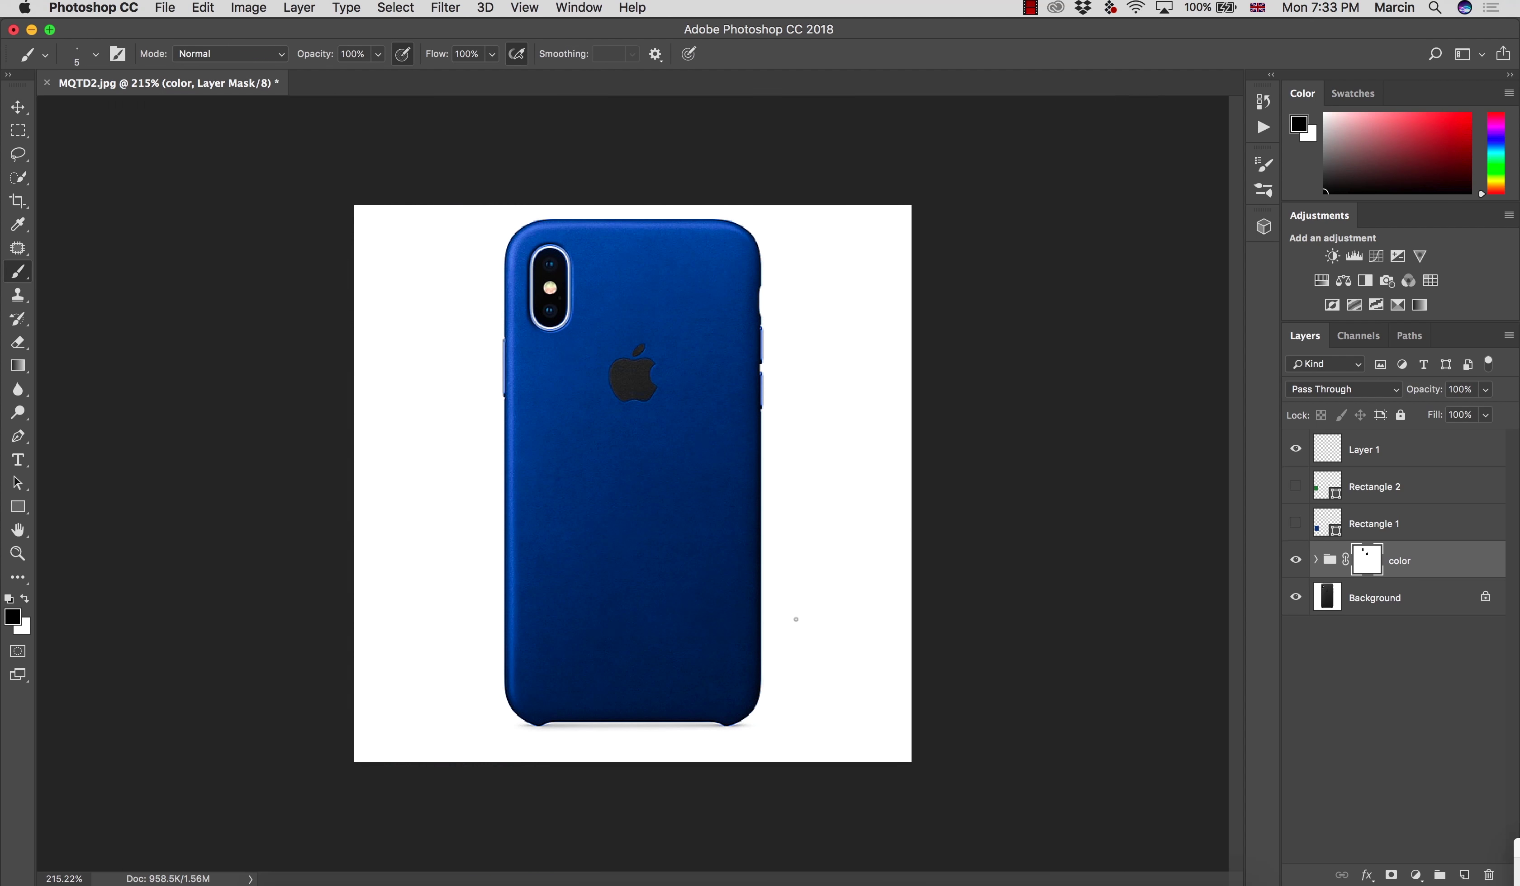